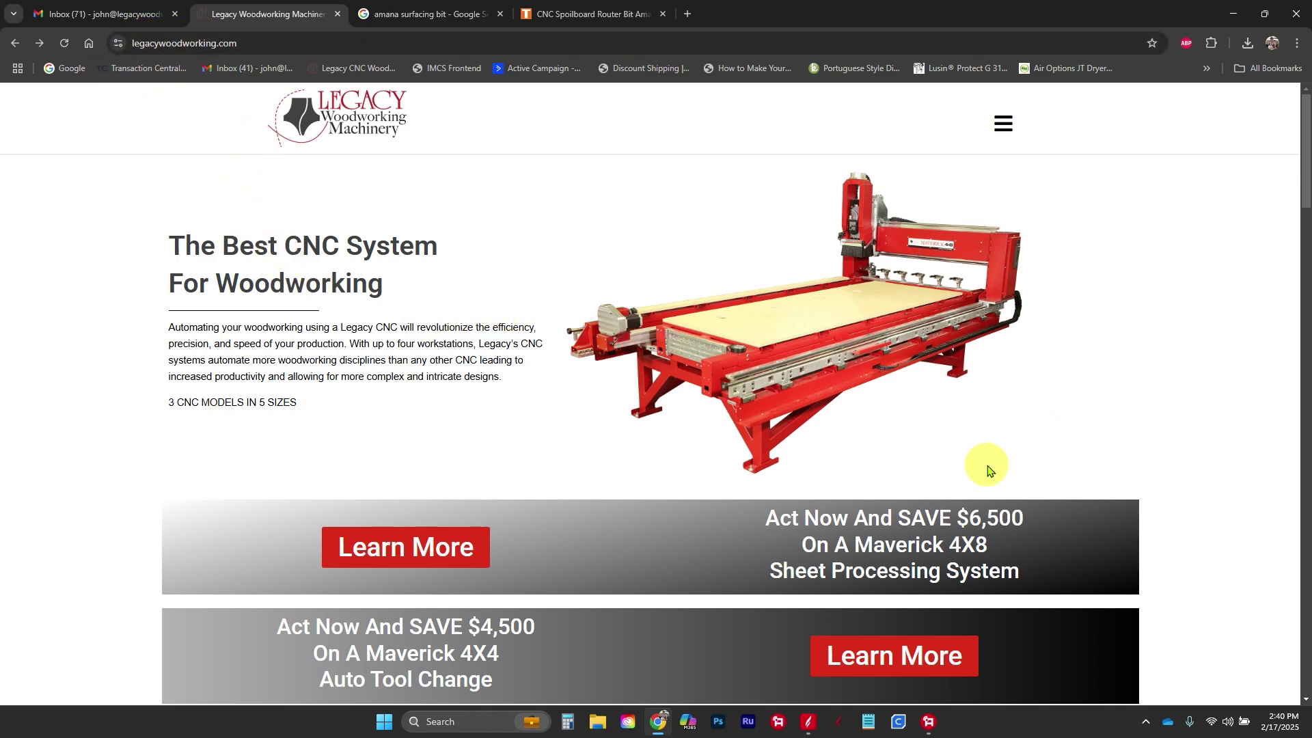
- Open the navigation menu on the Legacy Woodworking homepage
left_click(1004, 129)
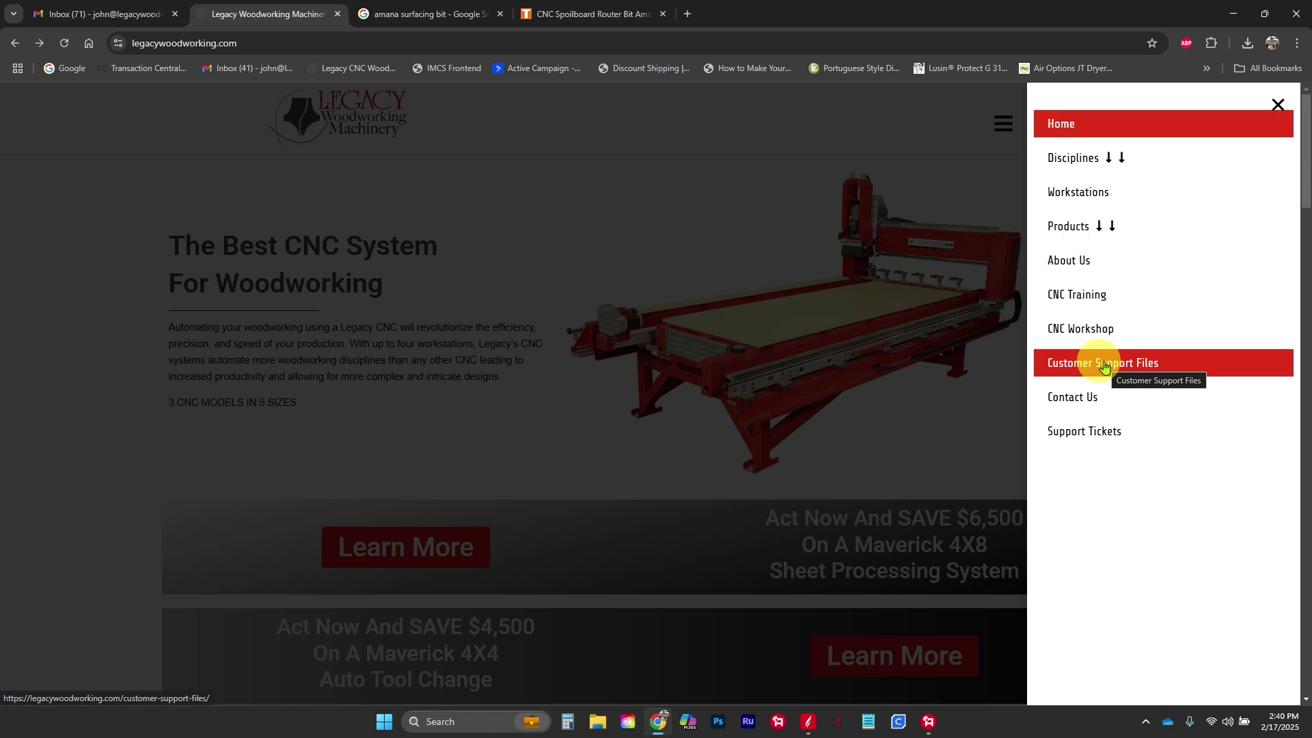
- Go to the Customer Support Files page and scroll down to Other Resources
left_click(1105, 365)
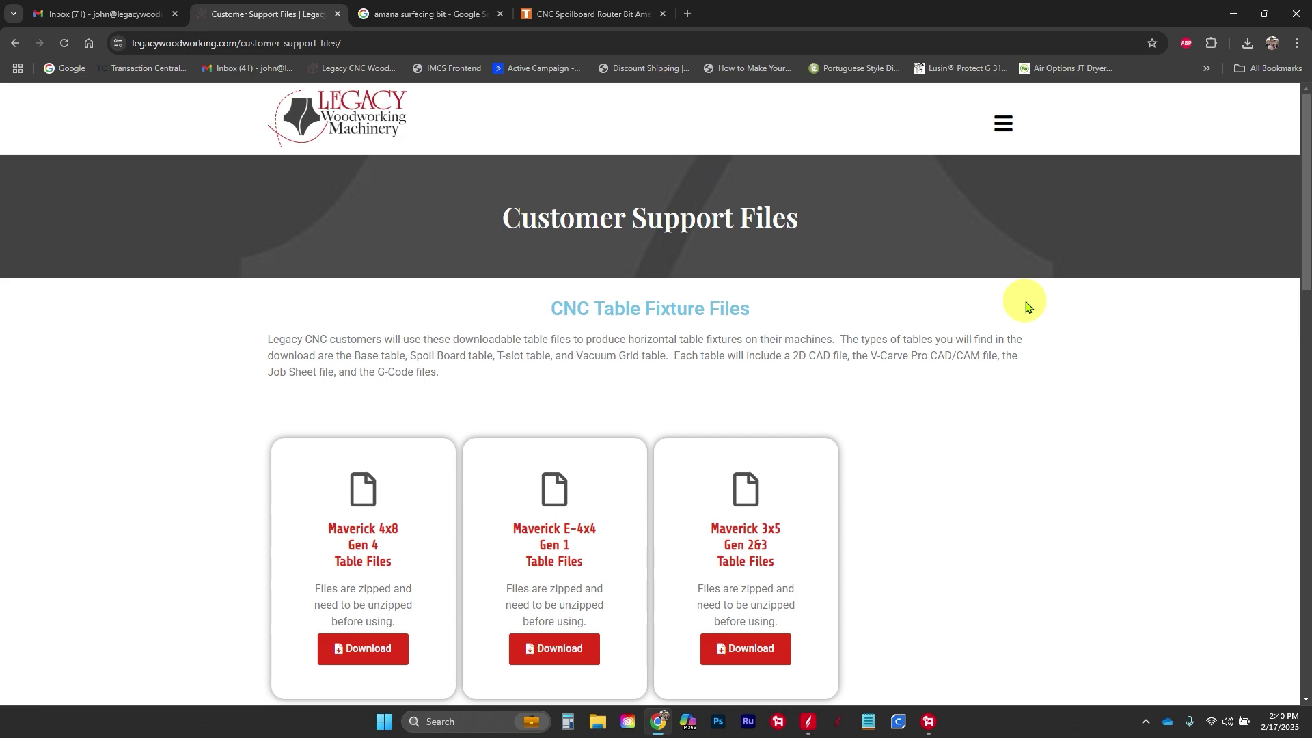
scroll(668, 381, "down", 2)
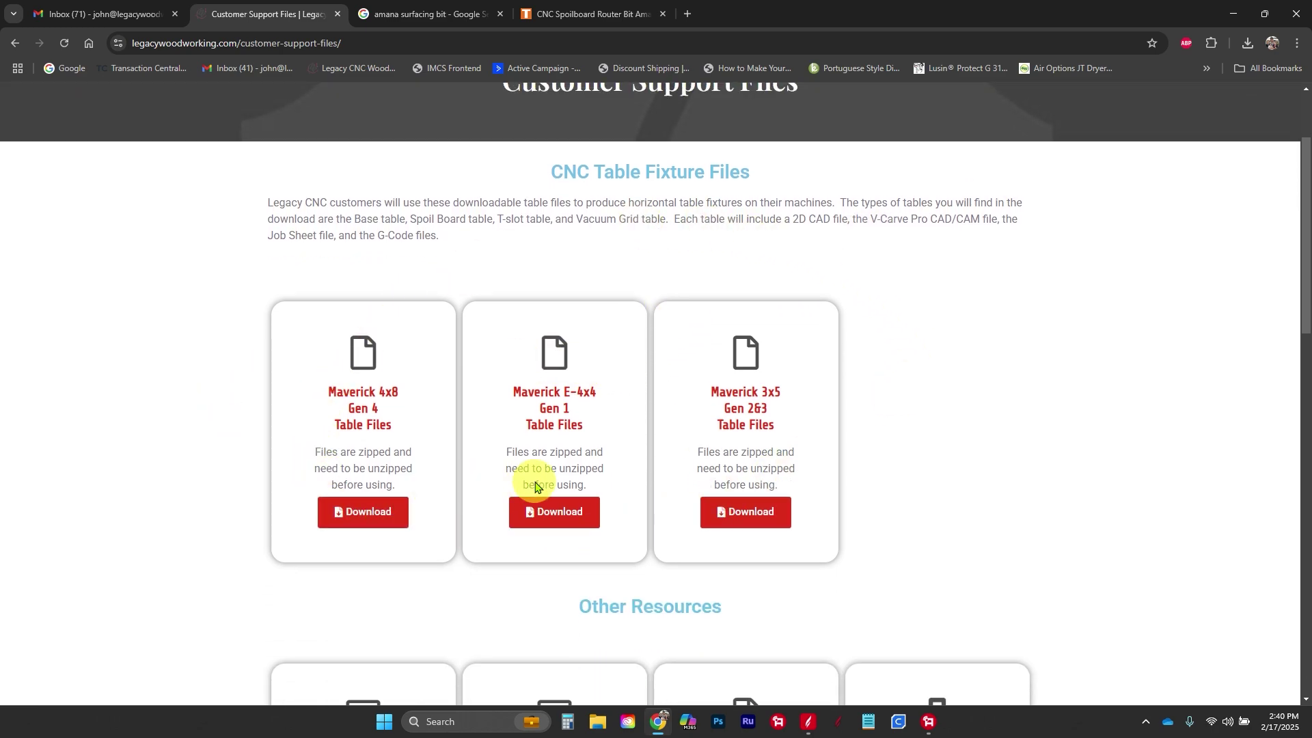
scroll(540, 484, "down", 2)
scroll(538, 485, "down", 7)
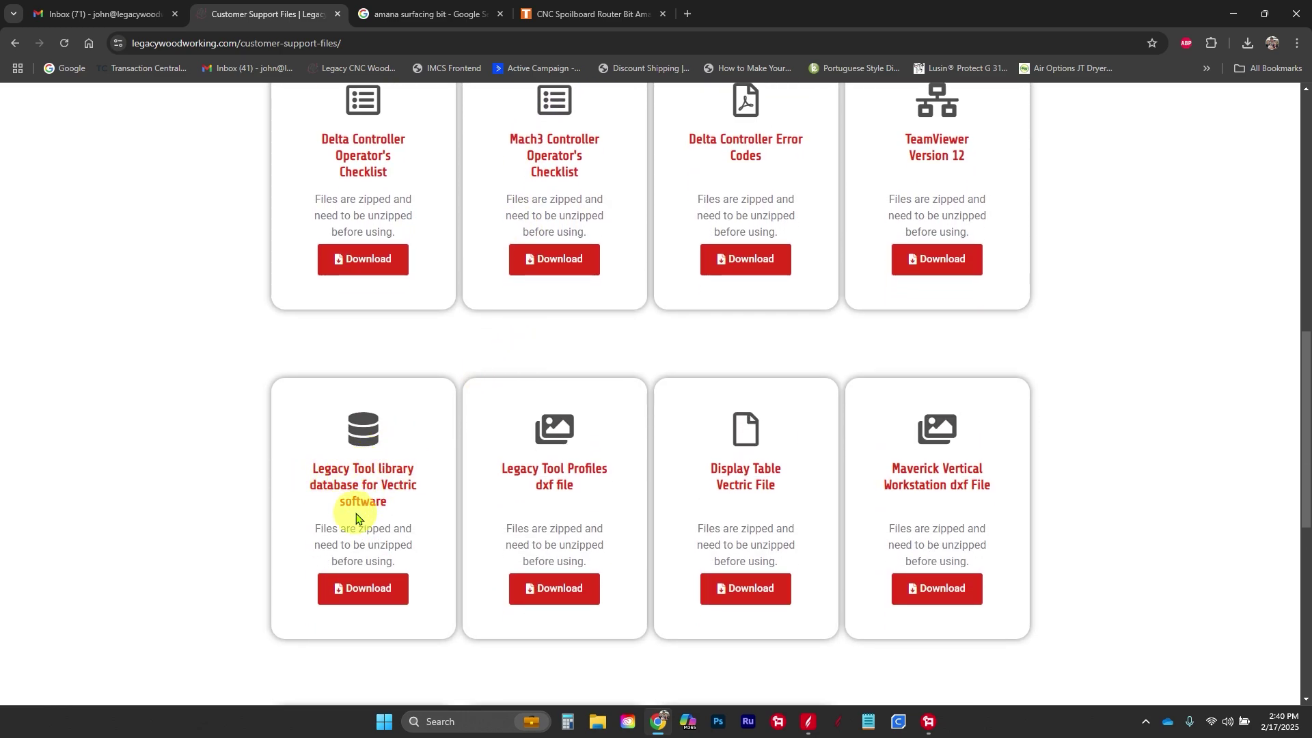
- Save the Legacy Tool library zip and the Legacy Tool Profiles DXF zip to Downloads
left_click(370, 594)
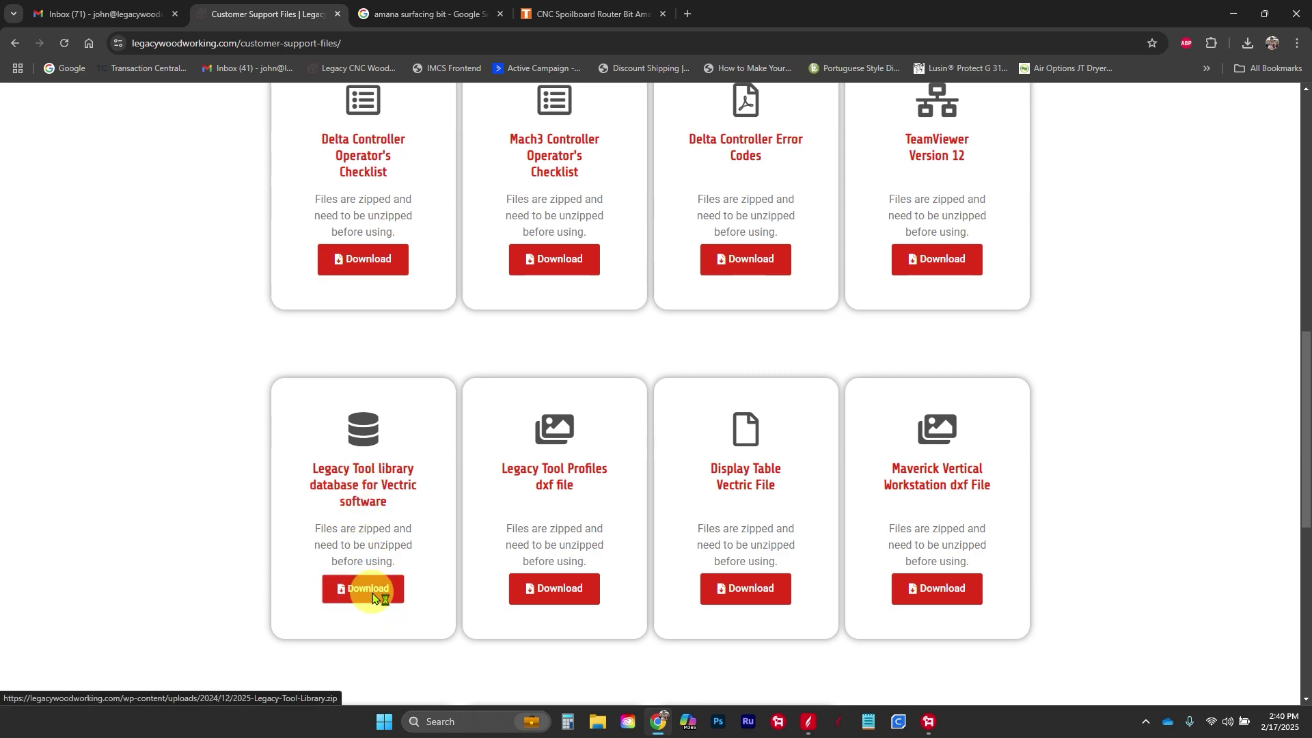
left_click(539, 345)
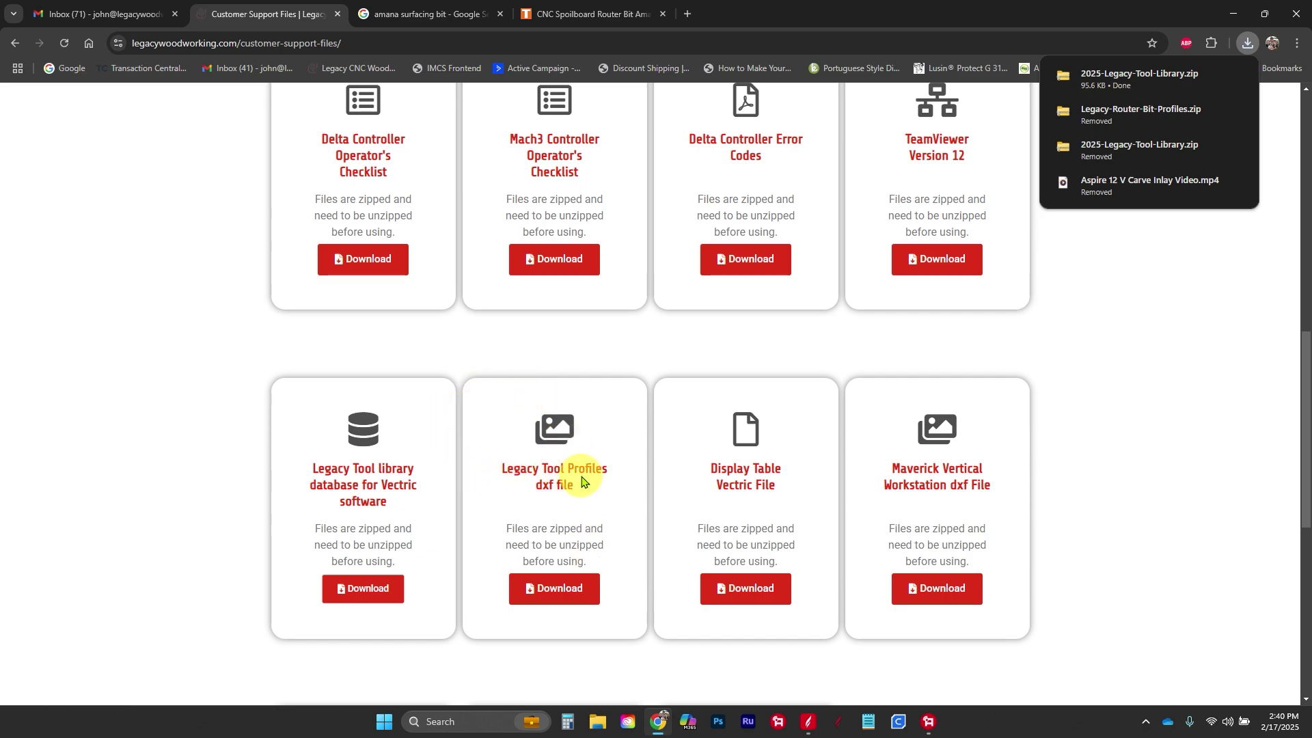
left_click(553, 590)
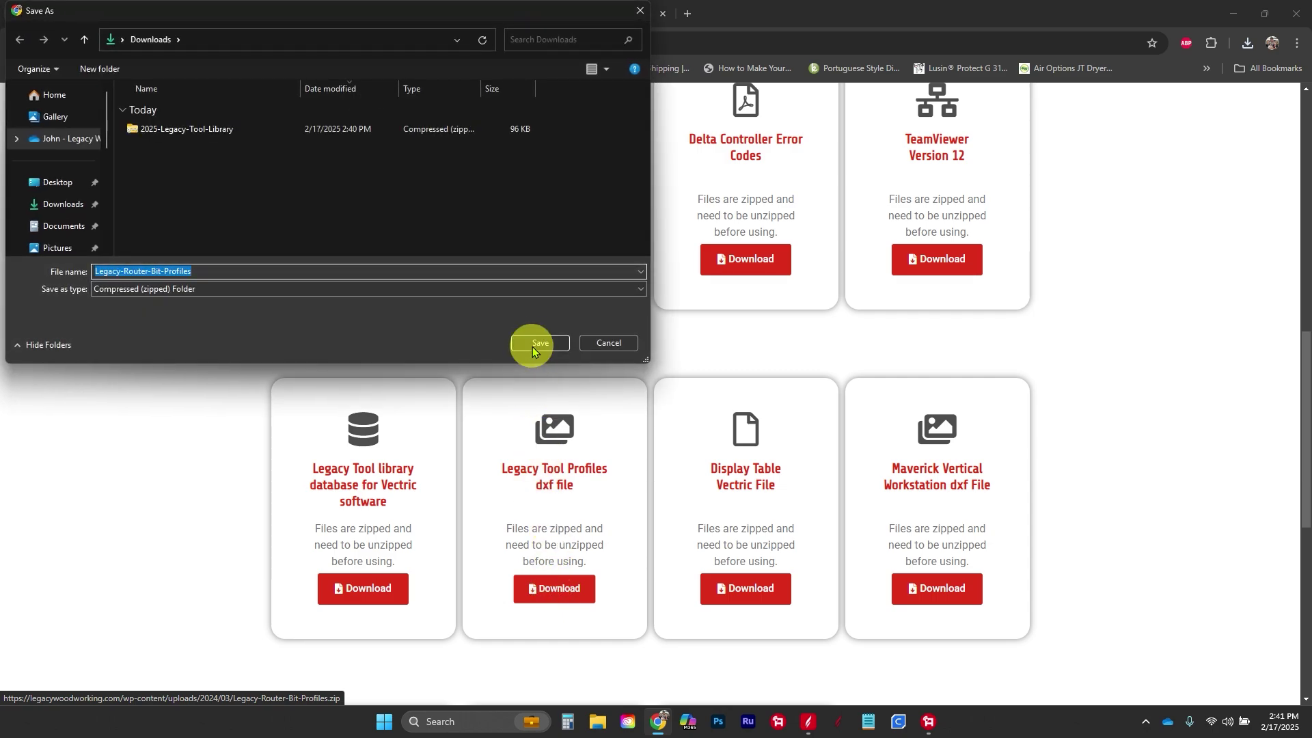
left_click(537, 343)
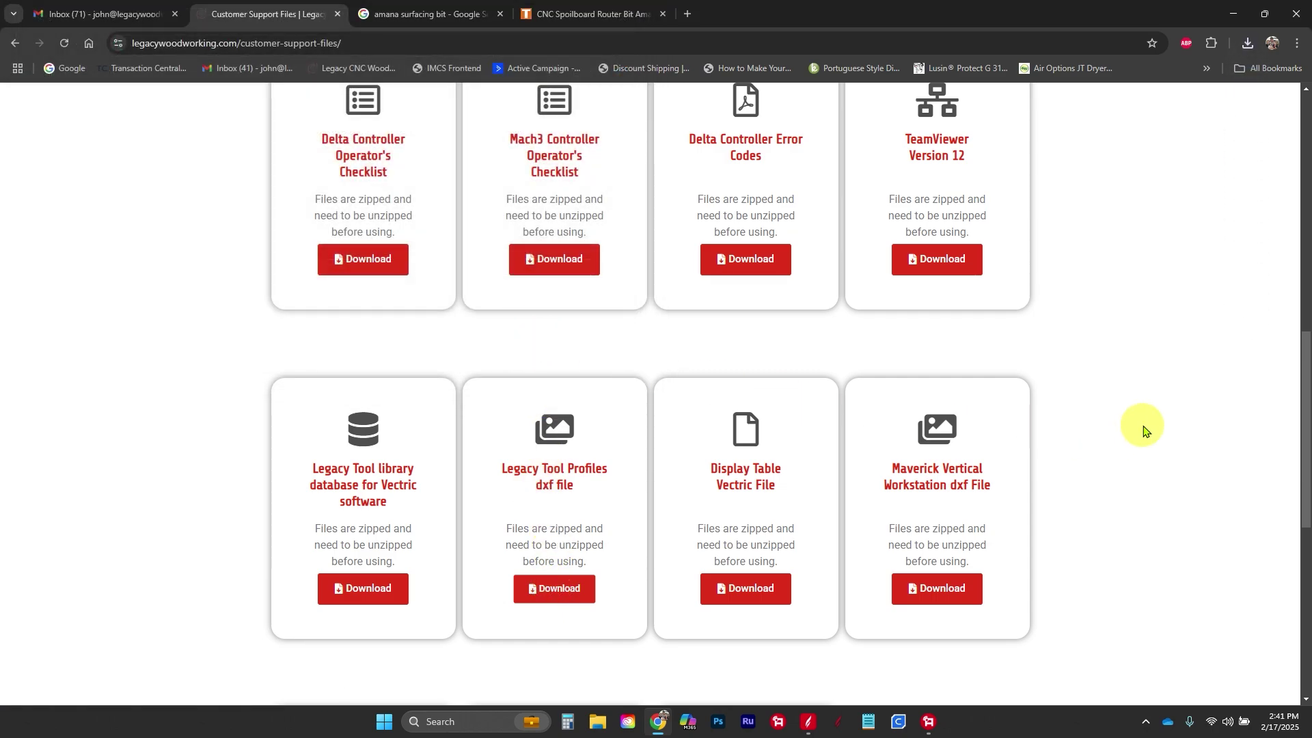
- Open Downloads in File Explorer and extract Legacy-Router-Bit-Profiles.zip without showing the extracted files
left_click(1226, 11)
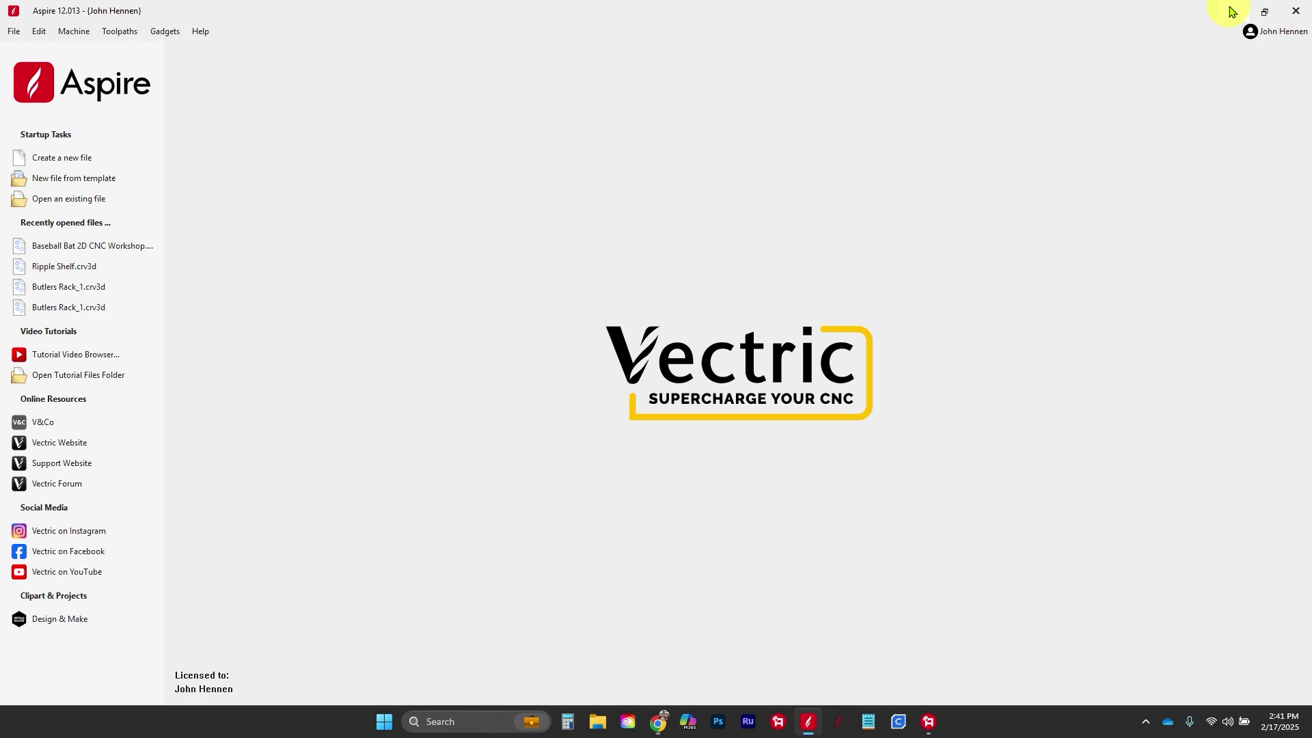
left_click(596, 726)
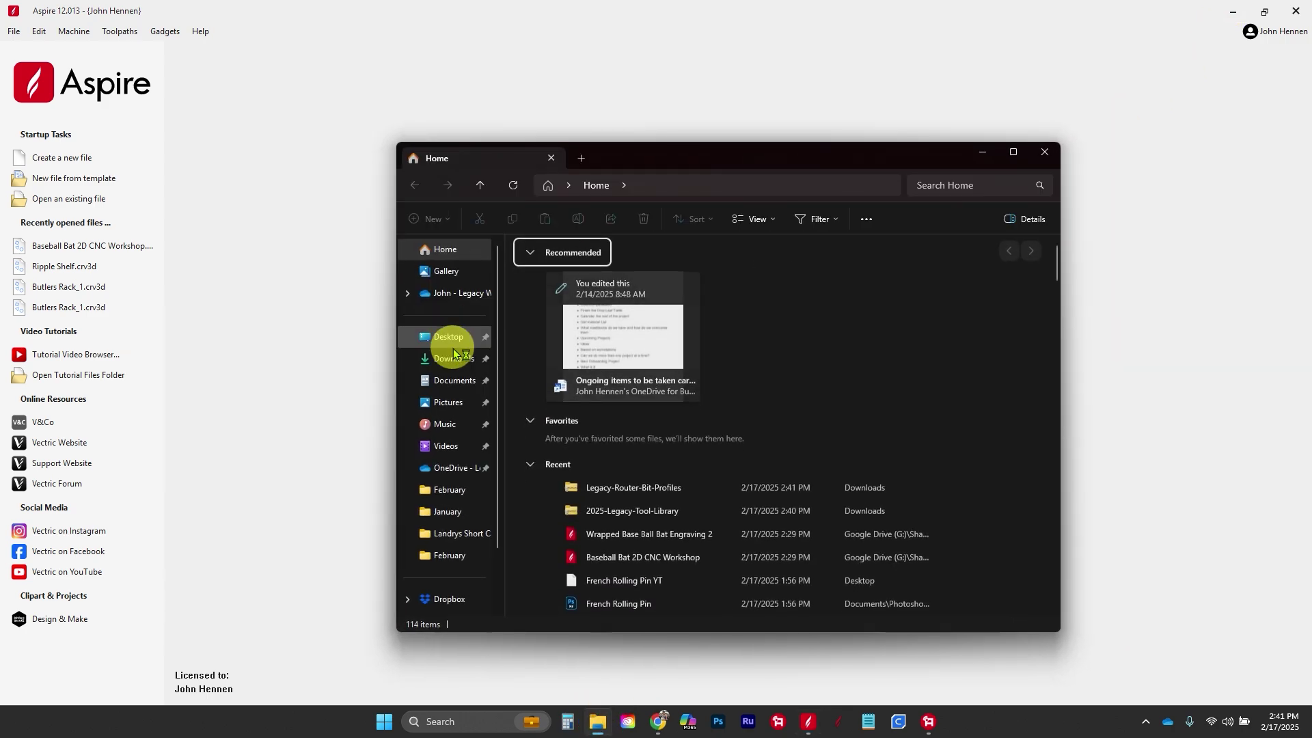
left_click(449, 358)
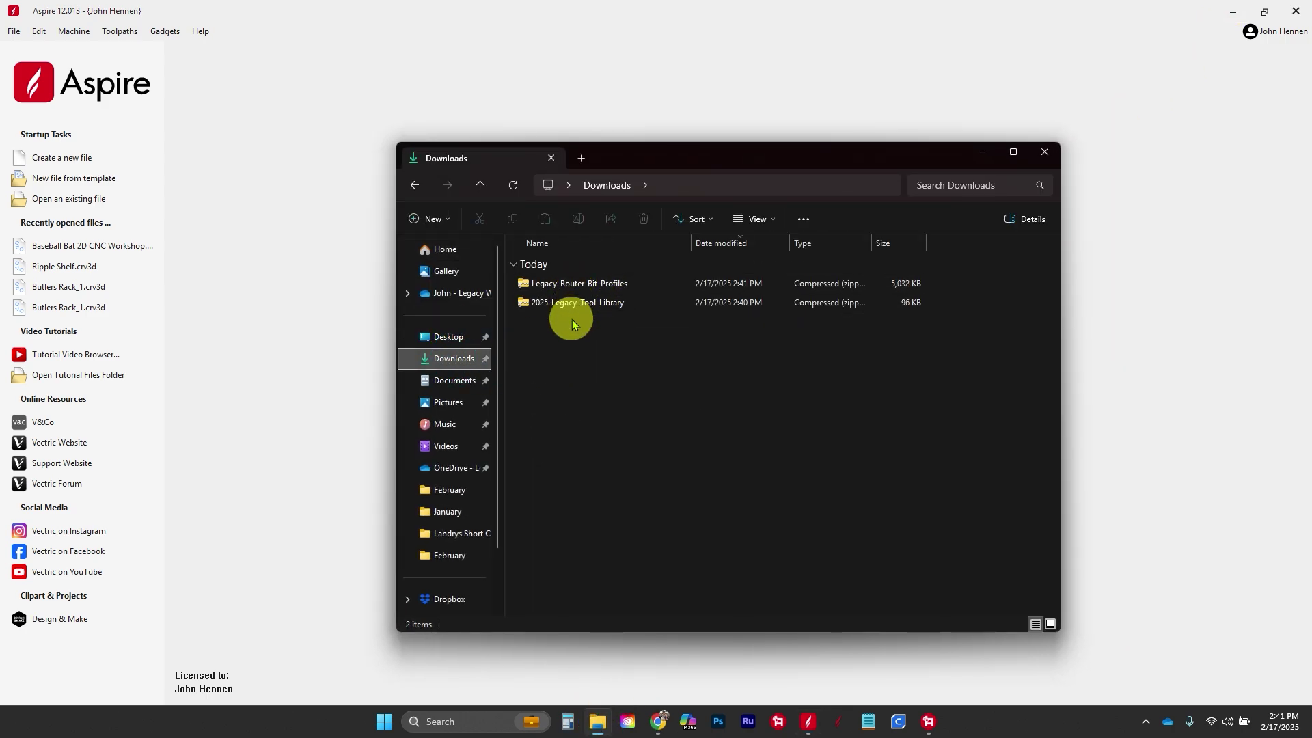
right_click(574, 284)
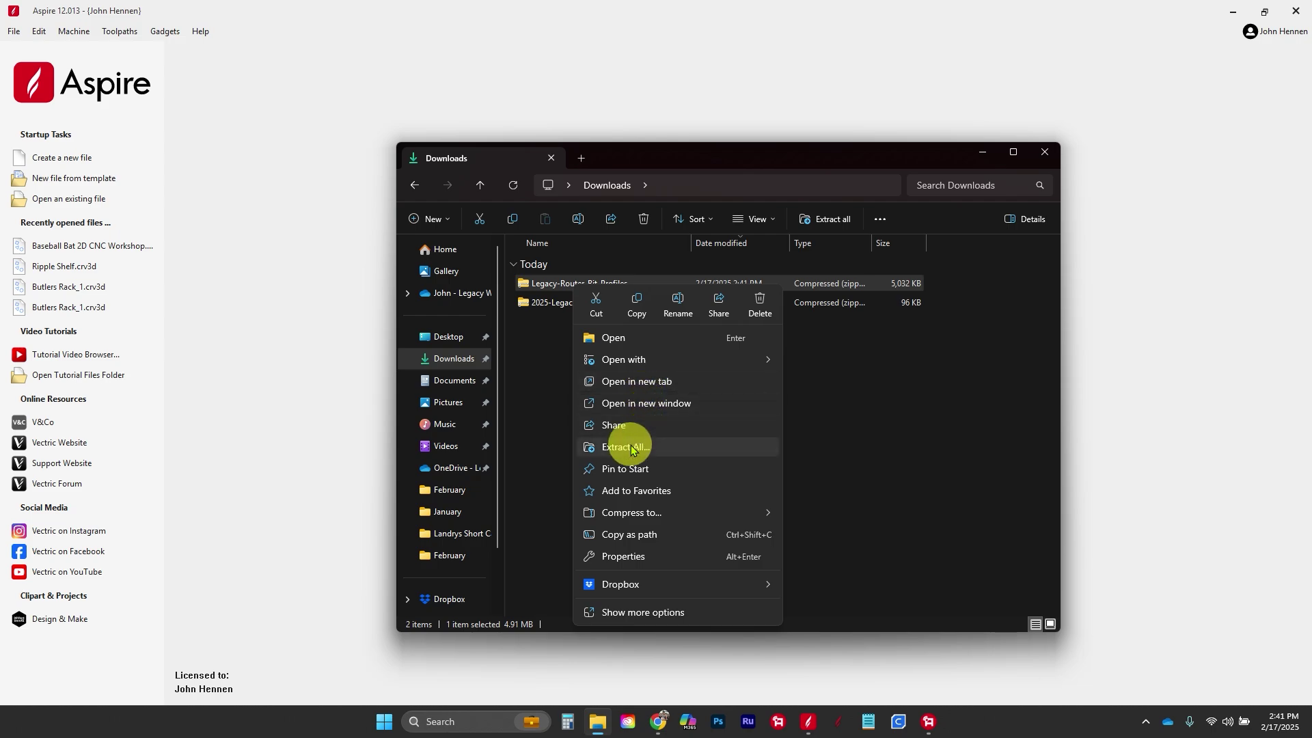
left_click(636, 447)
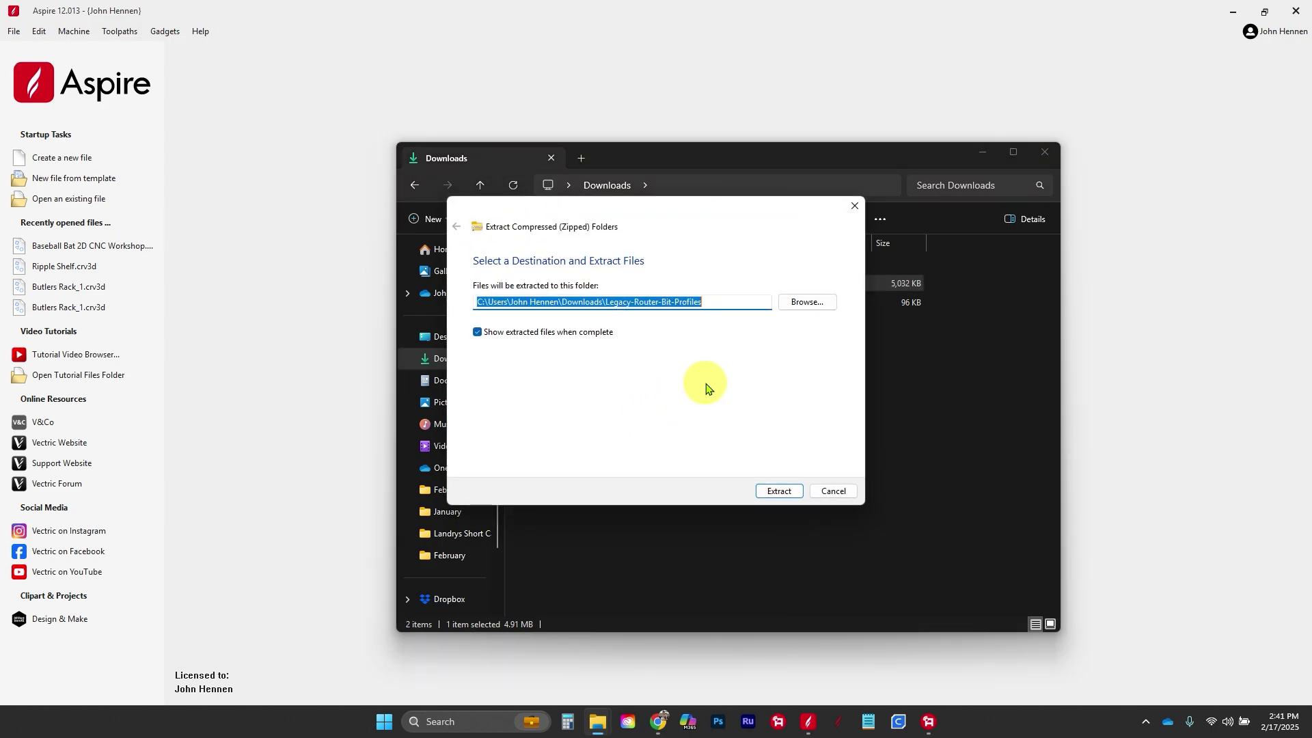
left_click(477, 332)
left_click(769, 491)
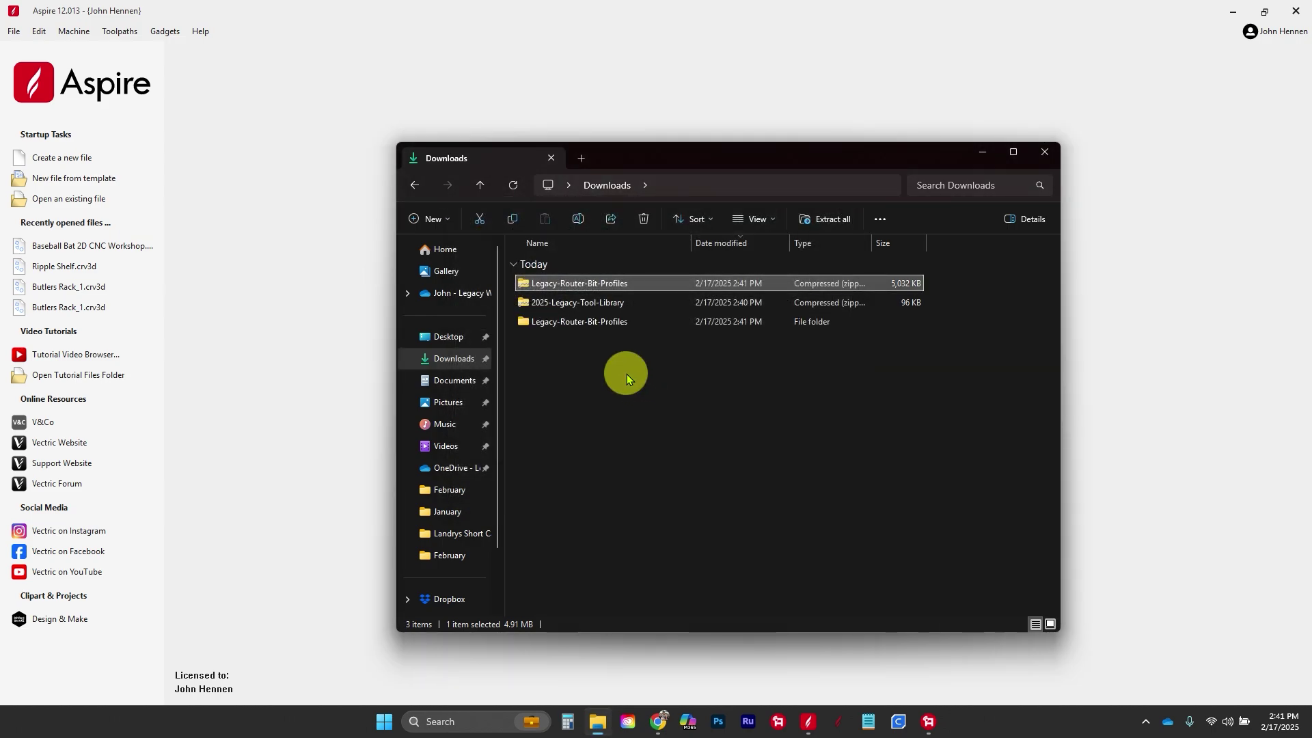
- Extract 2025-Legacy-Tool-Library.zip into its own folder in Downloads
right_click(542, 302)
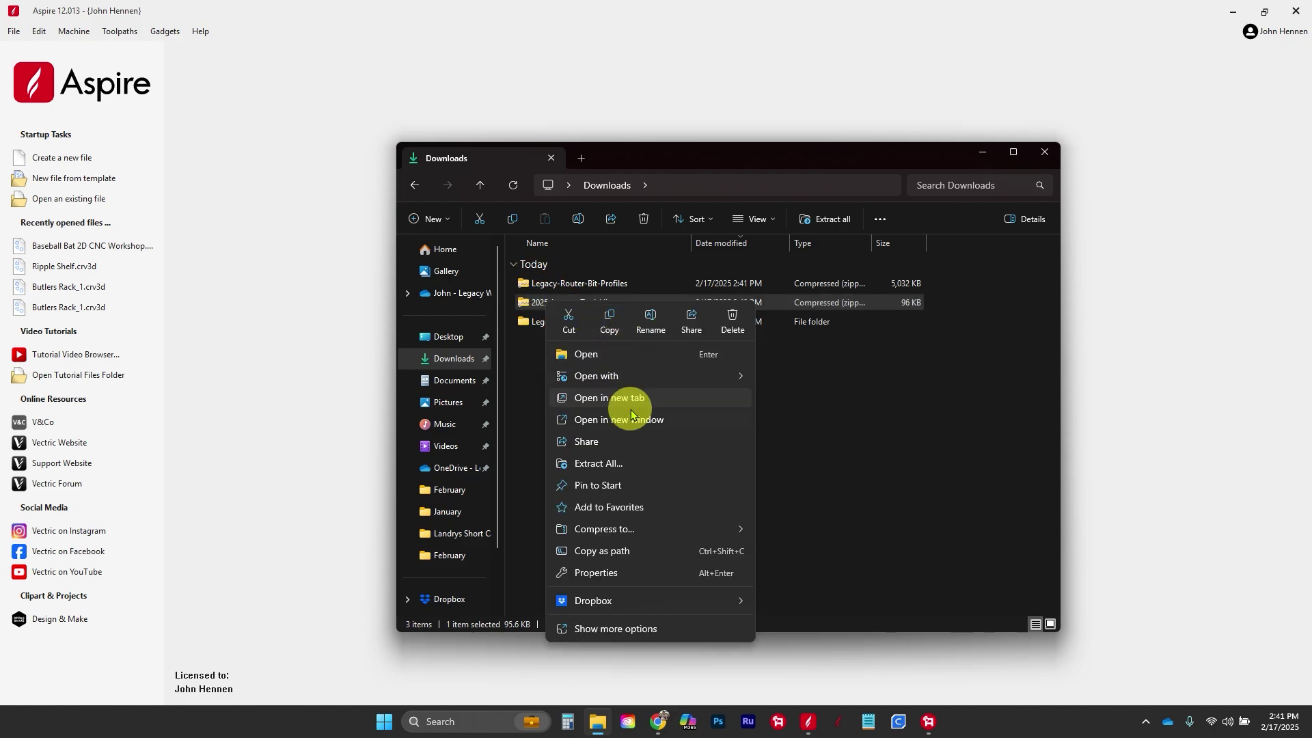
left_click(610, 463)
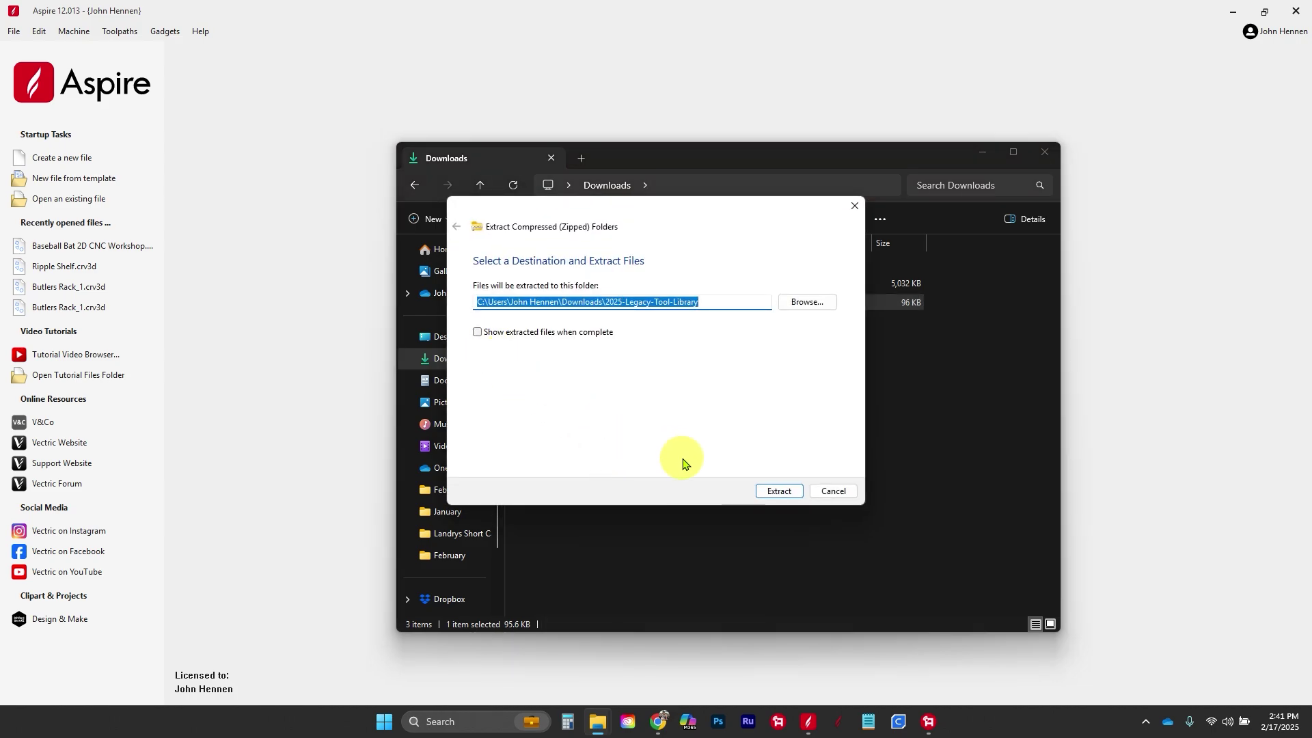
left_click(769, 491)
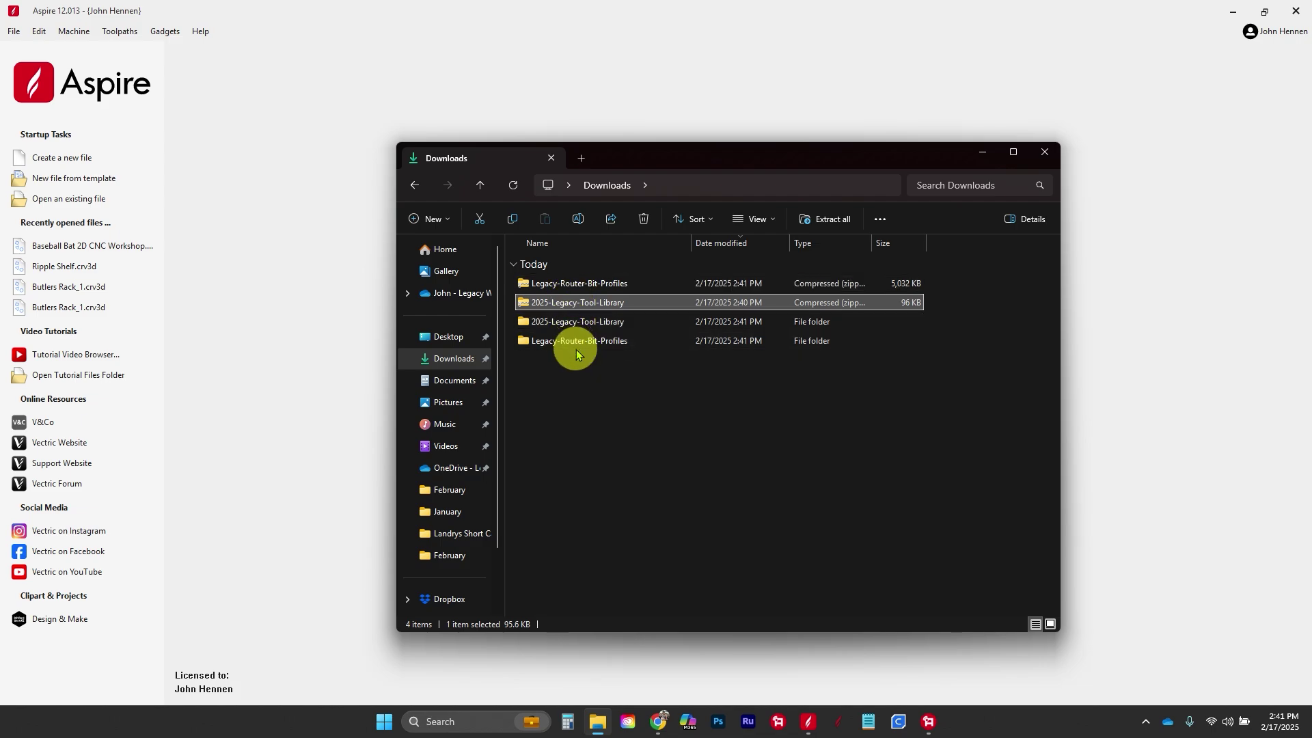
left_click(273, 205)
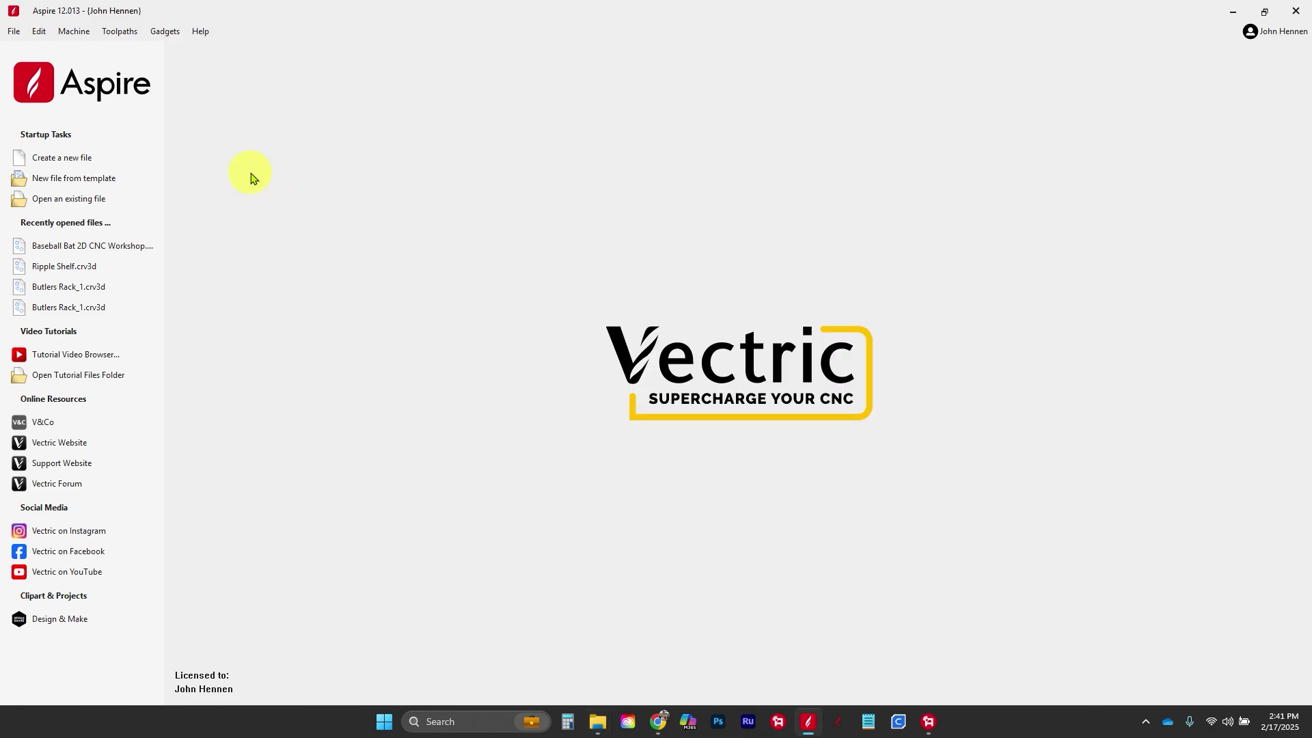
left_click(71, 32)
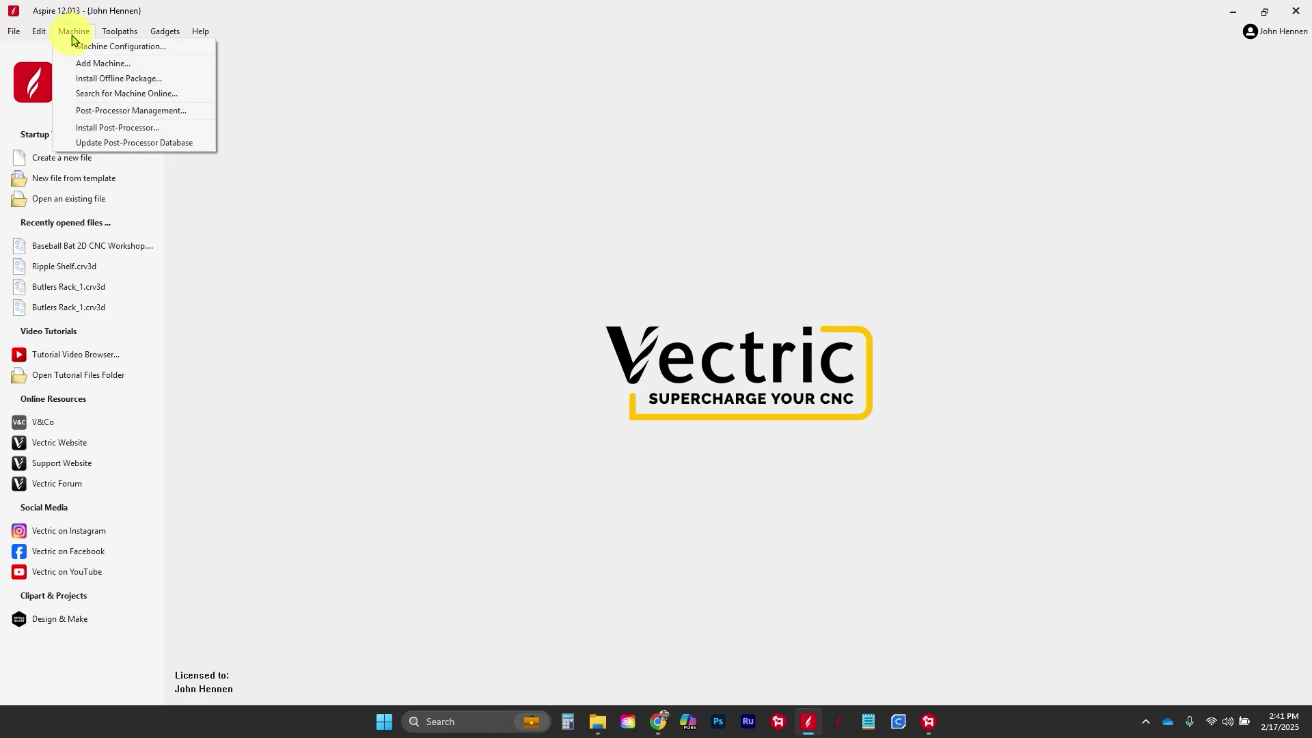
left_click(87, 48)
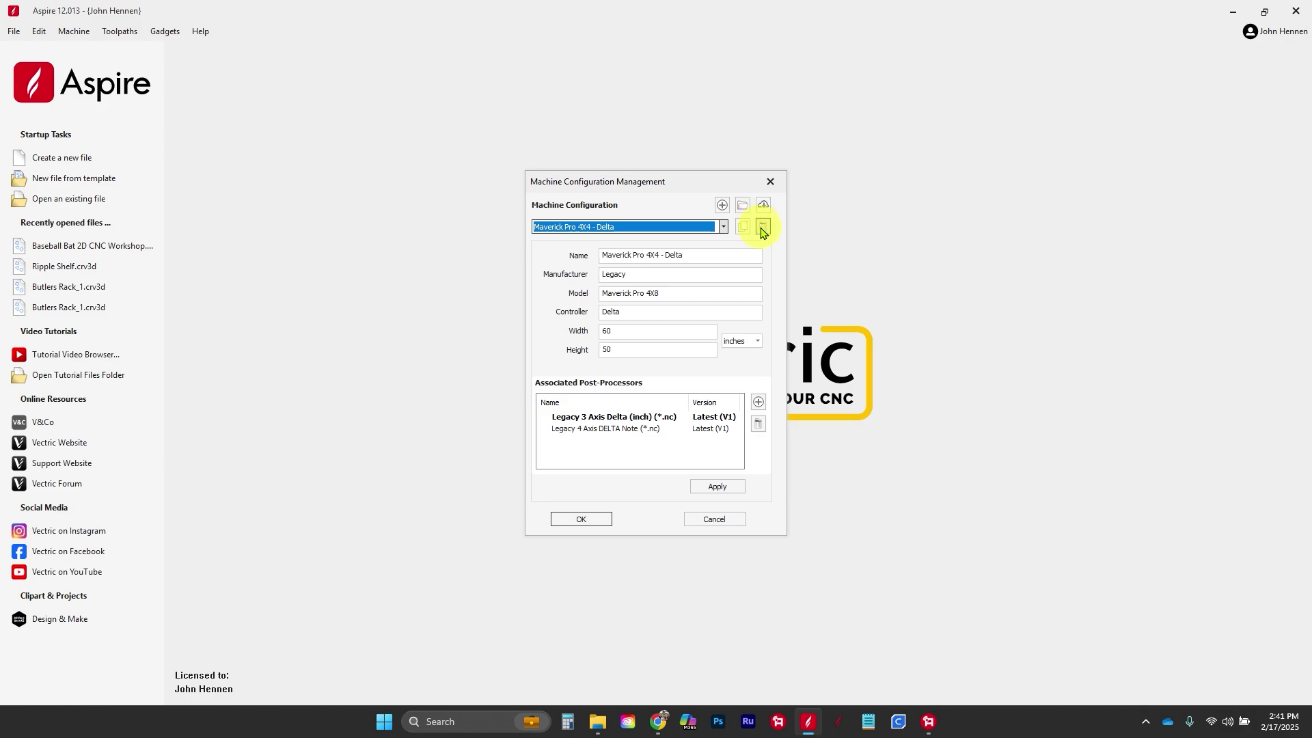
left_click(639, 227)
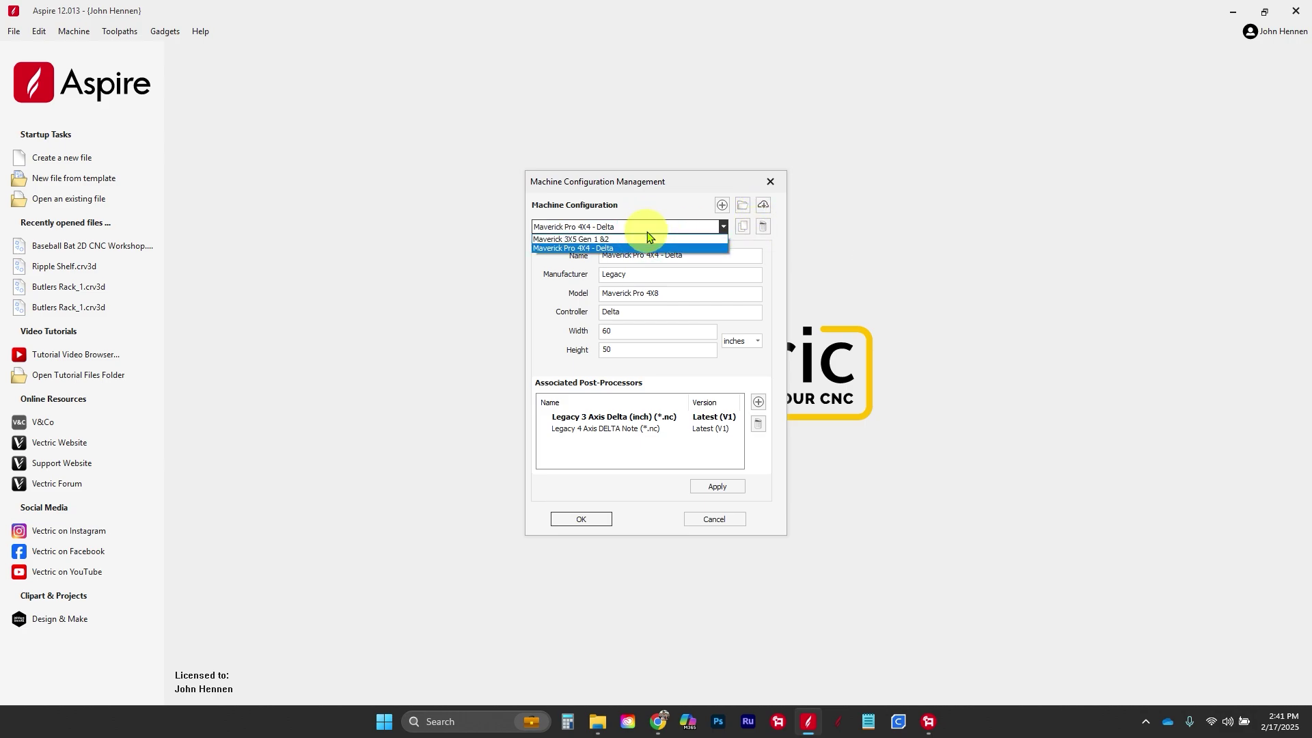
left_click(597, 248)
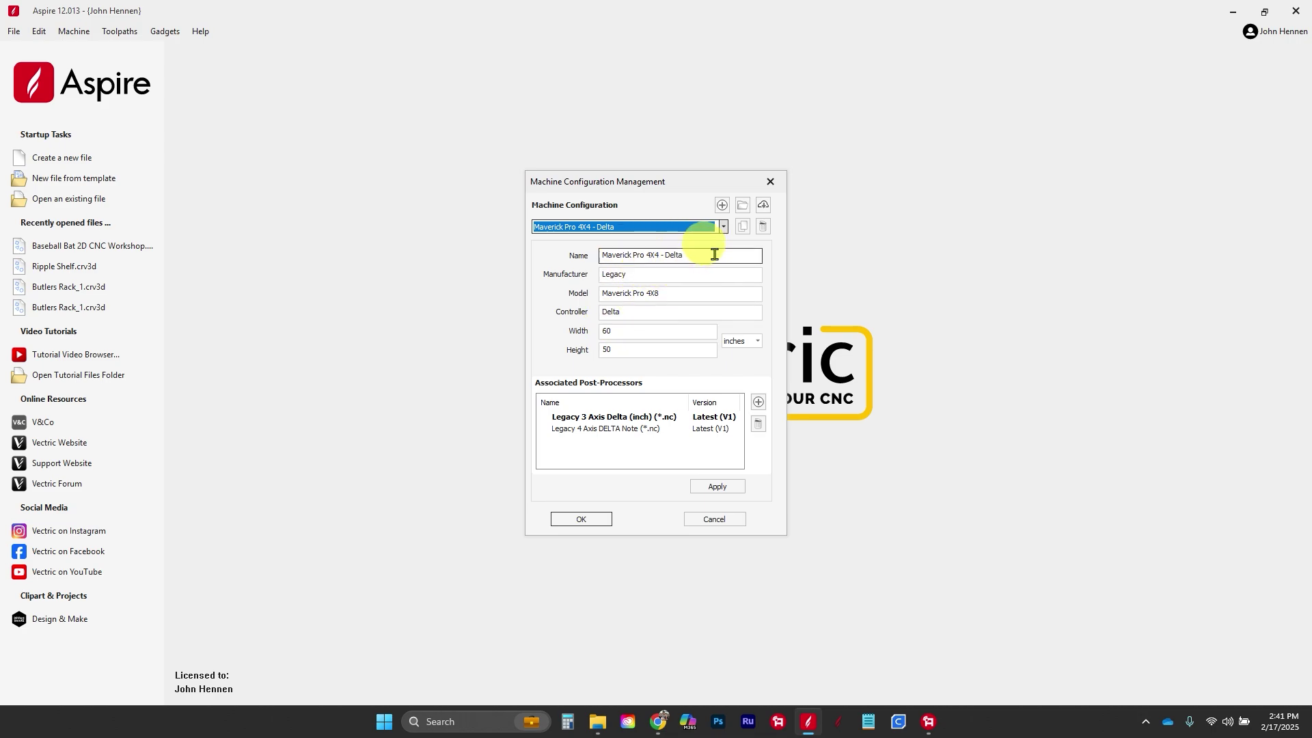
left_click(715, 254)
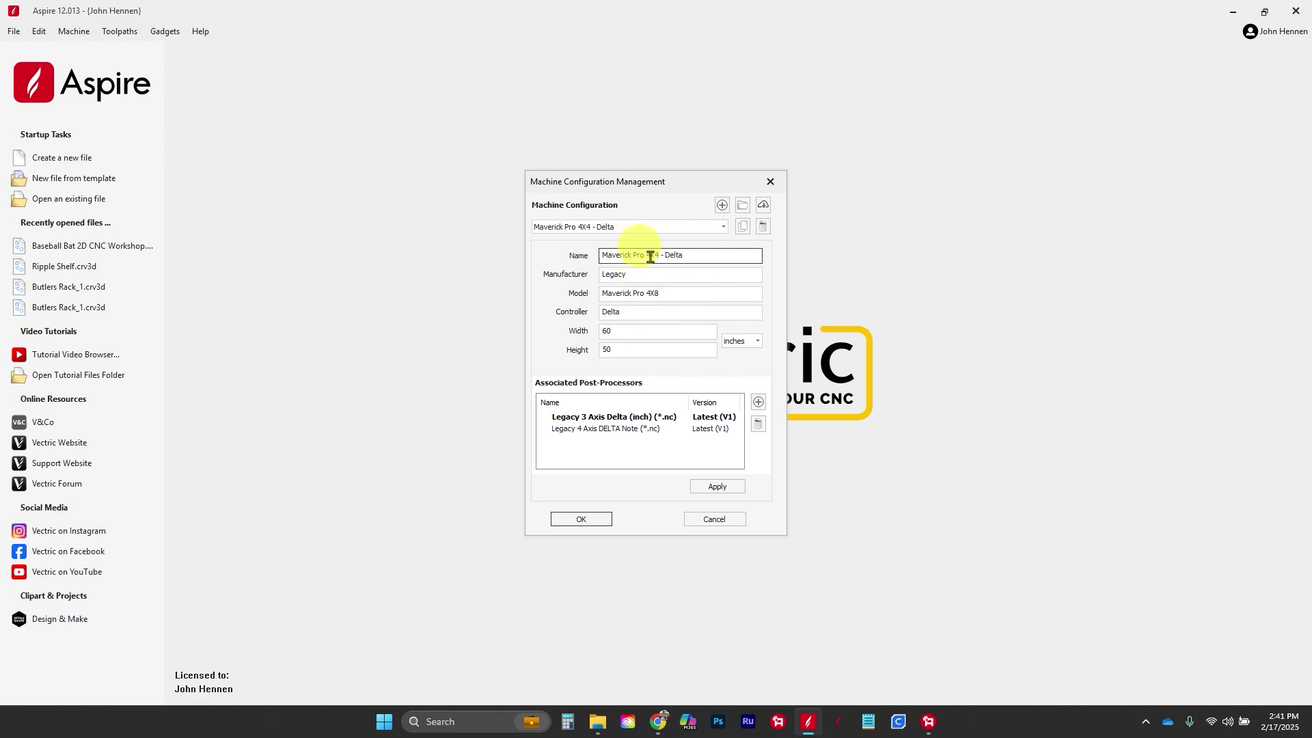
left_click(717, 487)
- Close machine configuration management and open the Tool Database
left_click(585, 519)
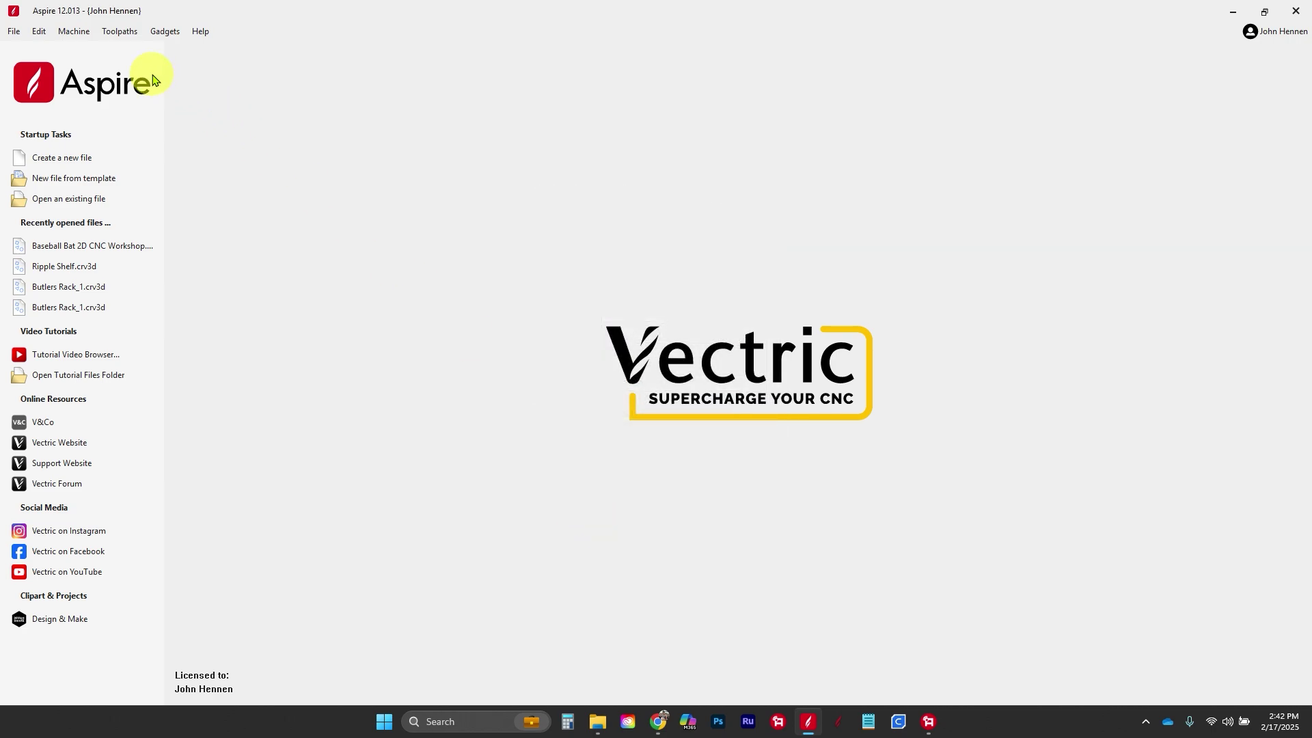
left_click(122, 33)
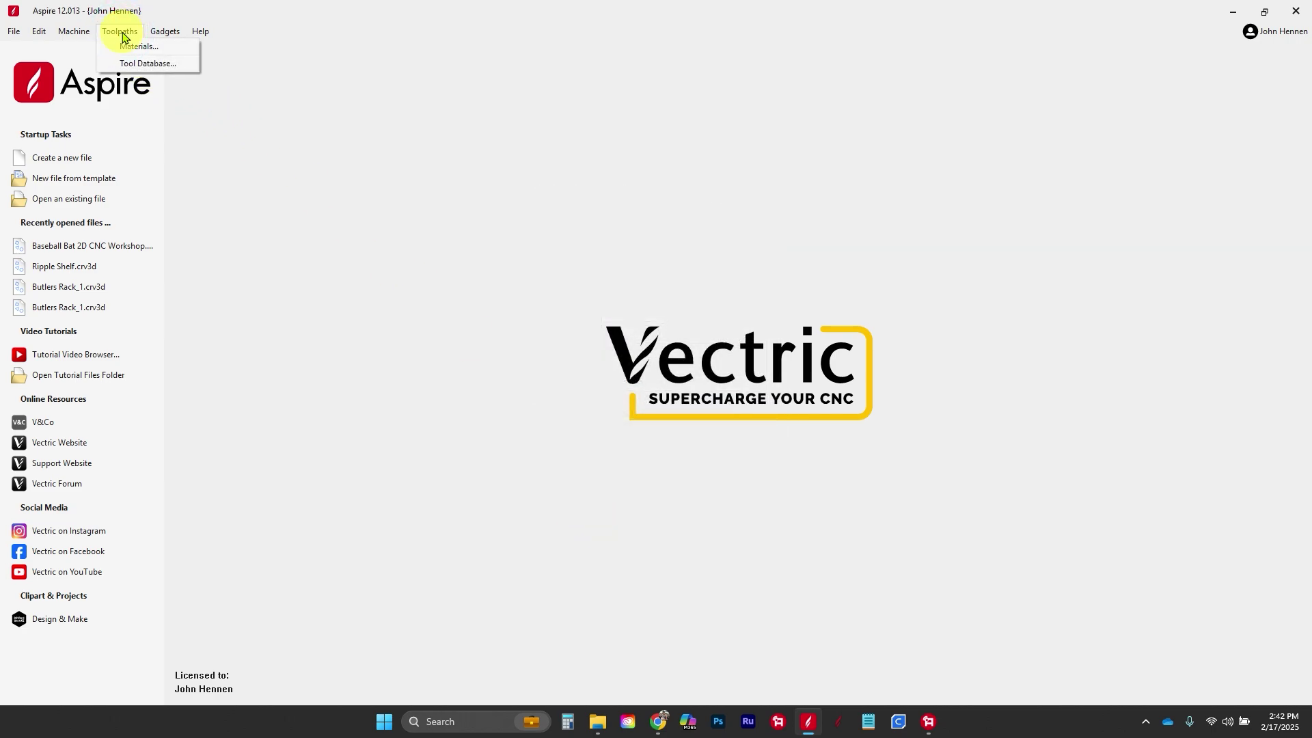
left_click(140, 66)
- Set the Tool Database machine to Maverick Pro 4X4 - Delta
left_click(907, 168)
left_click(881, 181)
left_click(879, 168)
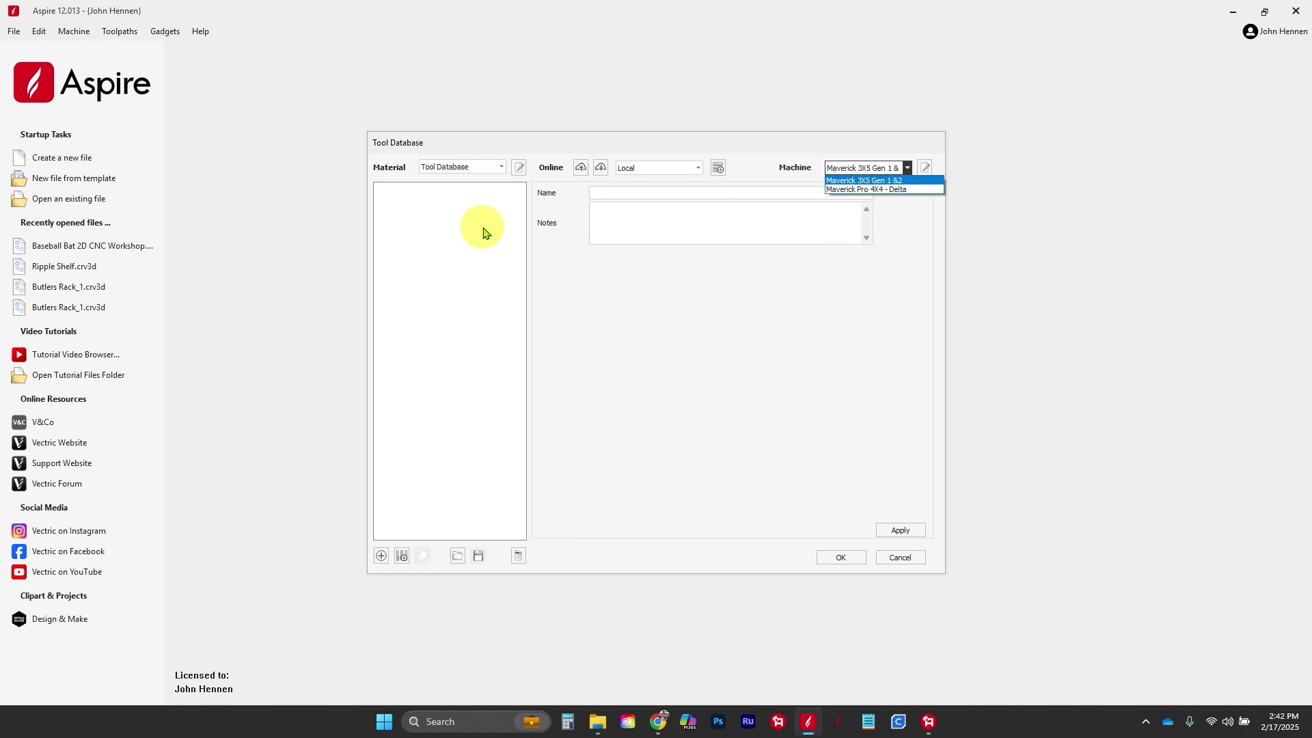
left_click(482, 227)
left_click(835, 167)
left_click(862, 178)
left_click(839, 171)
left_click(839, 179)
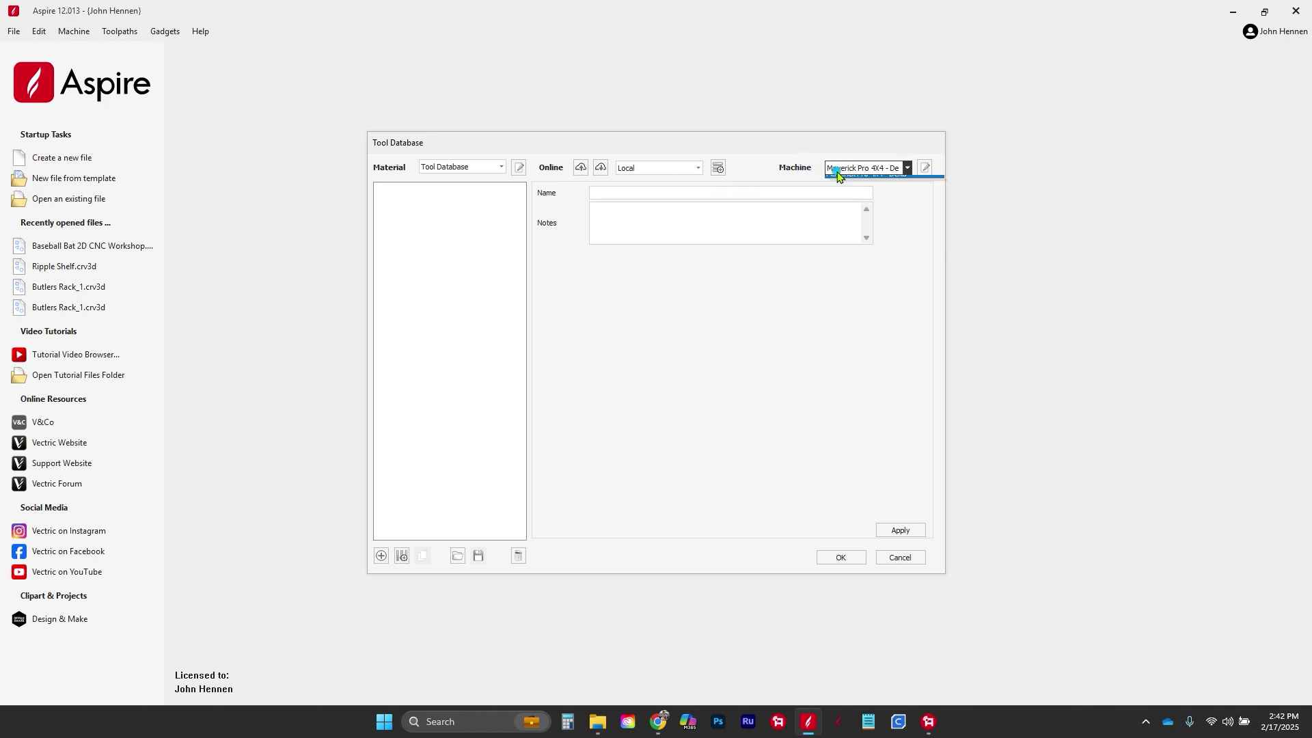
left_click(745, 188)
left_click(453, 254)
left_click(871, 169)
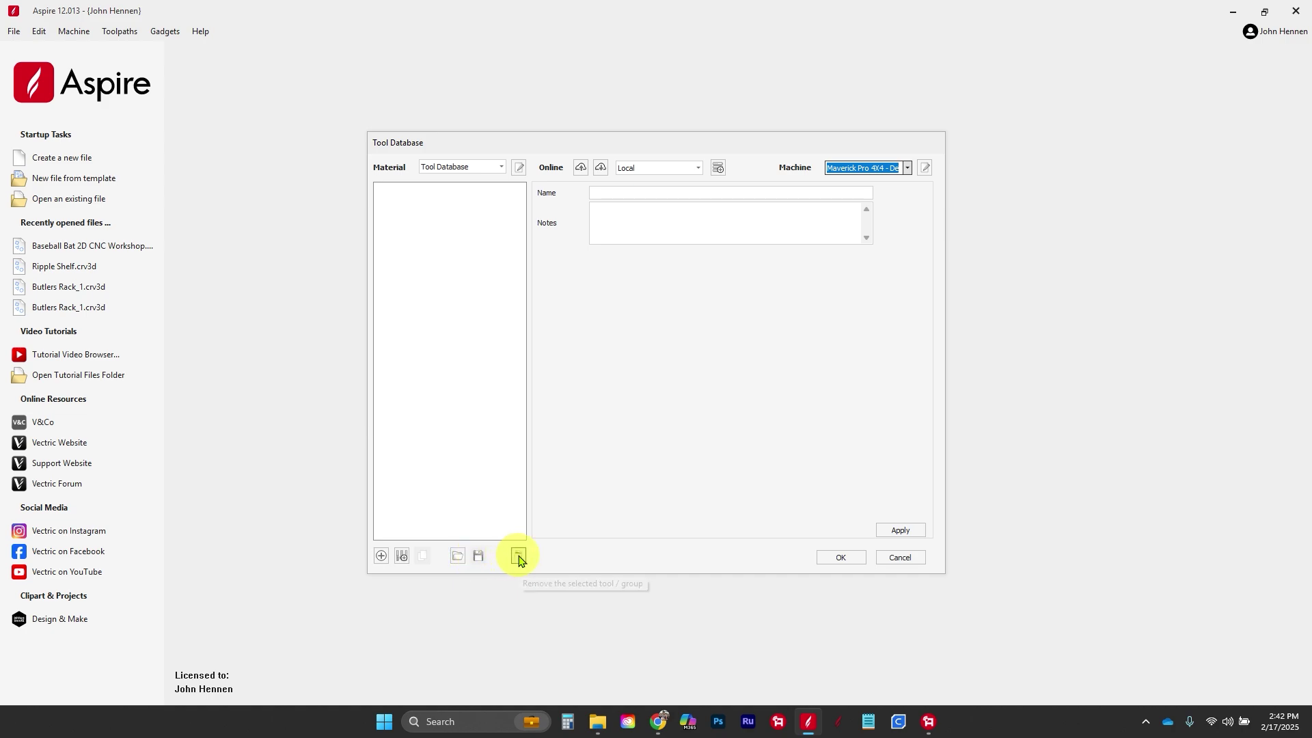
- Import the 2025 Legacy Tool Library .vtdb from Downloads as its own tool group
left_click(457, 557)
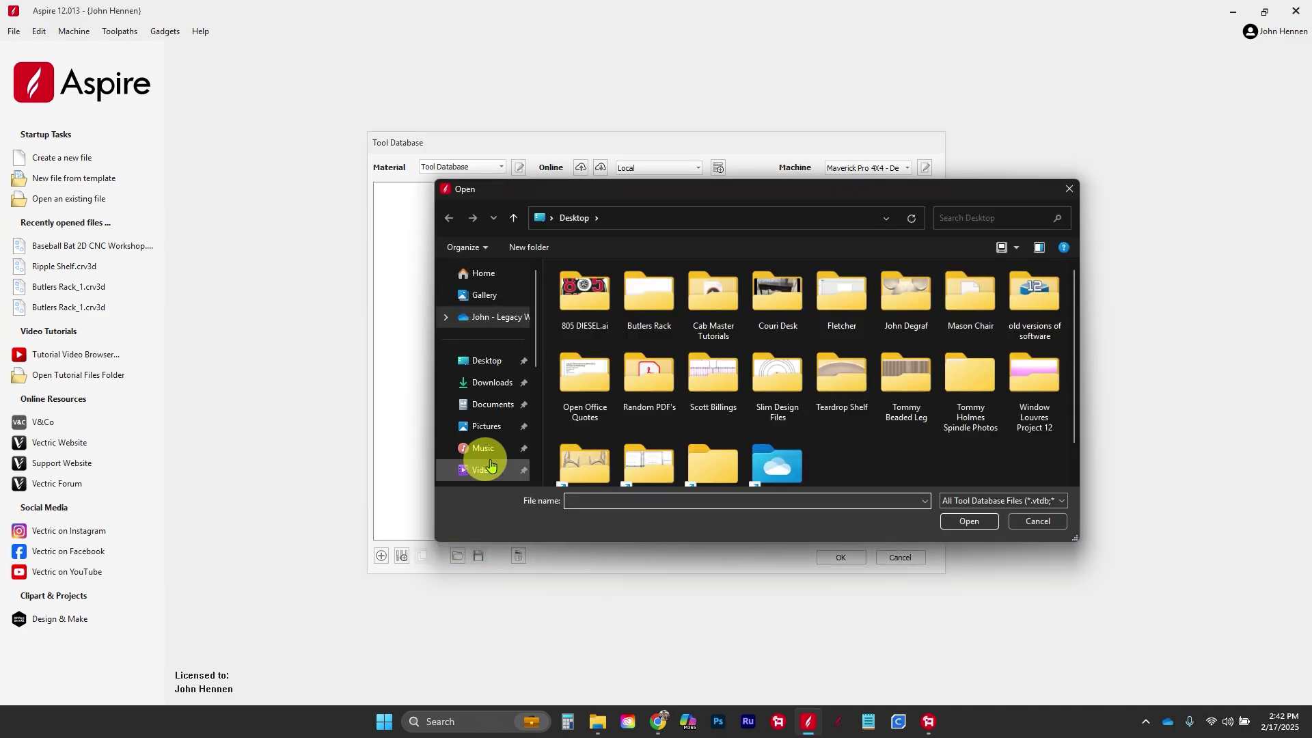
left_click(492, 383)
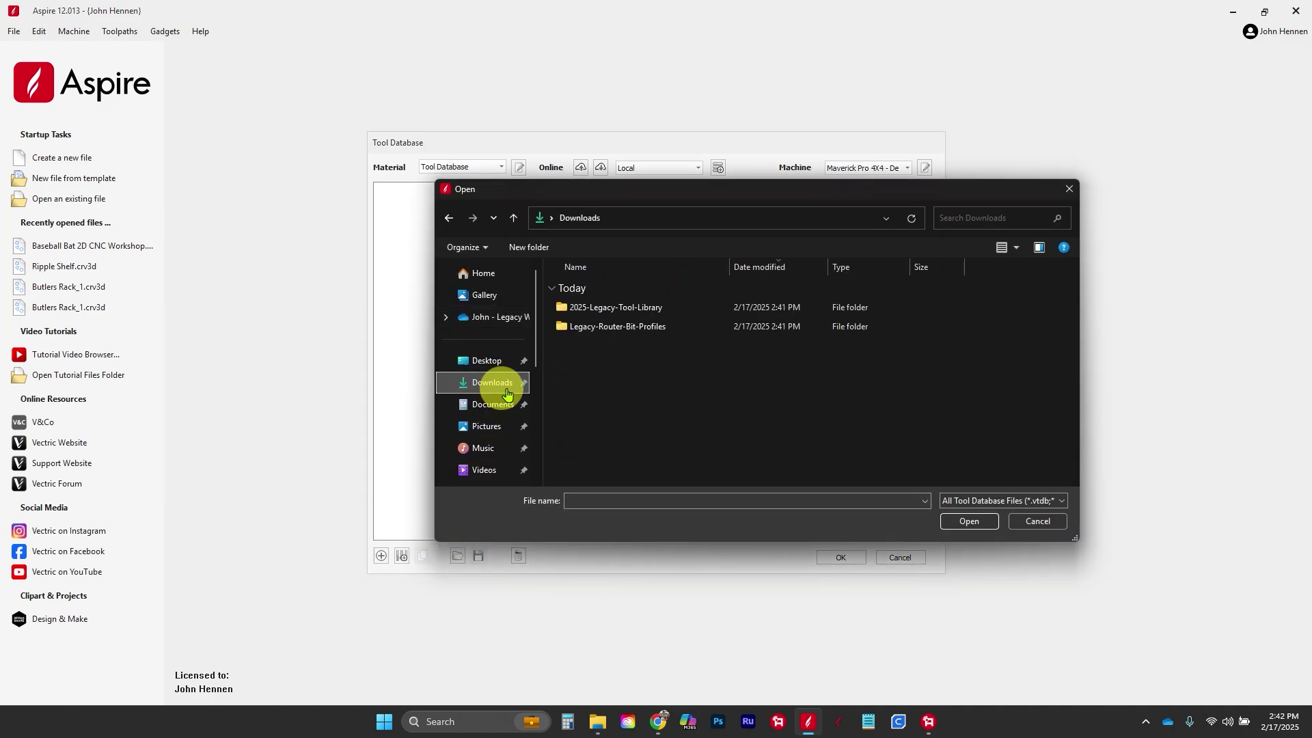
double_click(617, 309)
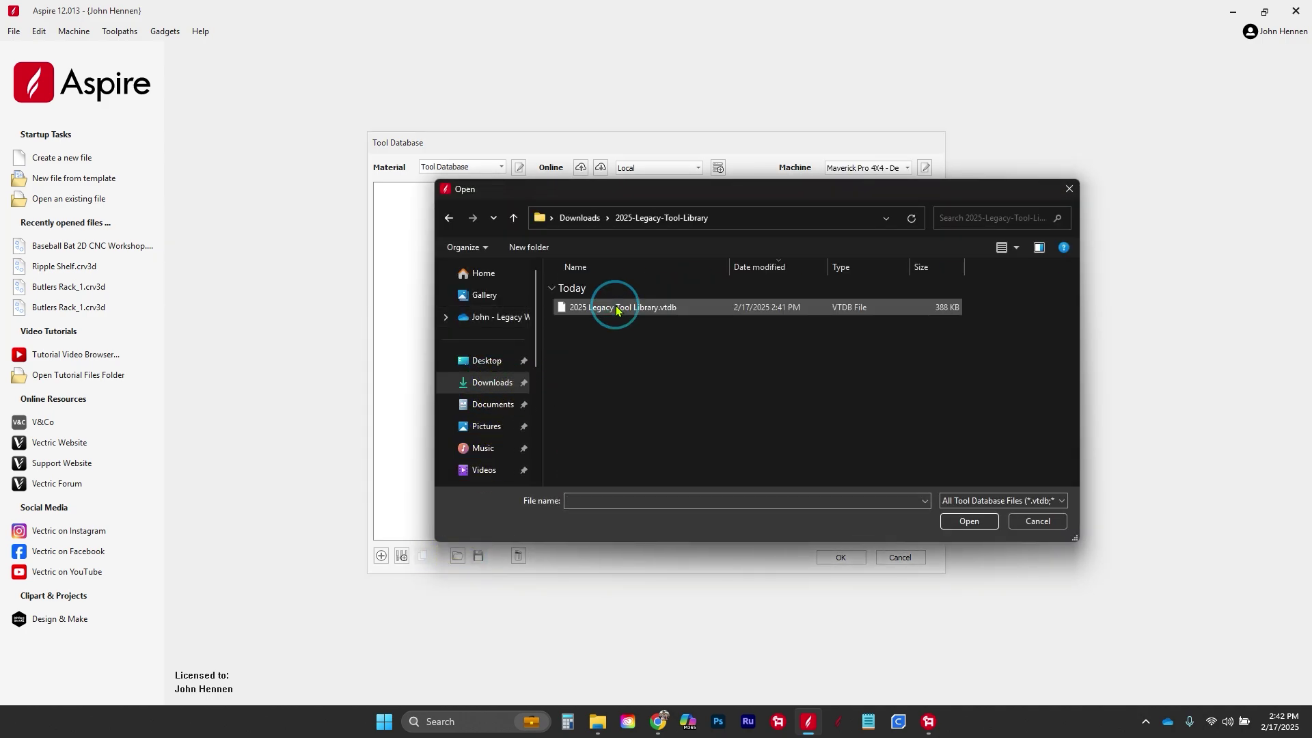
left_click(614, 306)
left_click(968, 521)
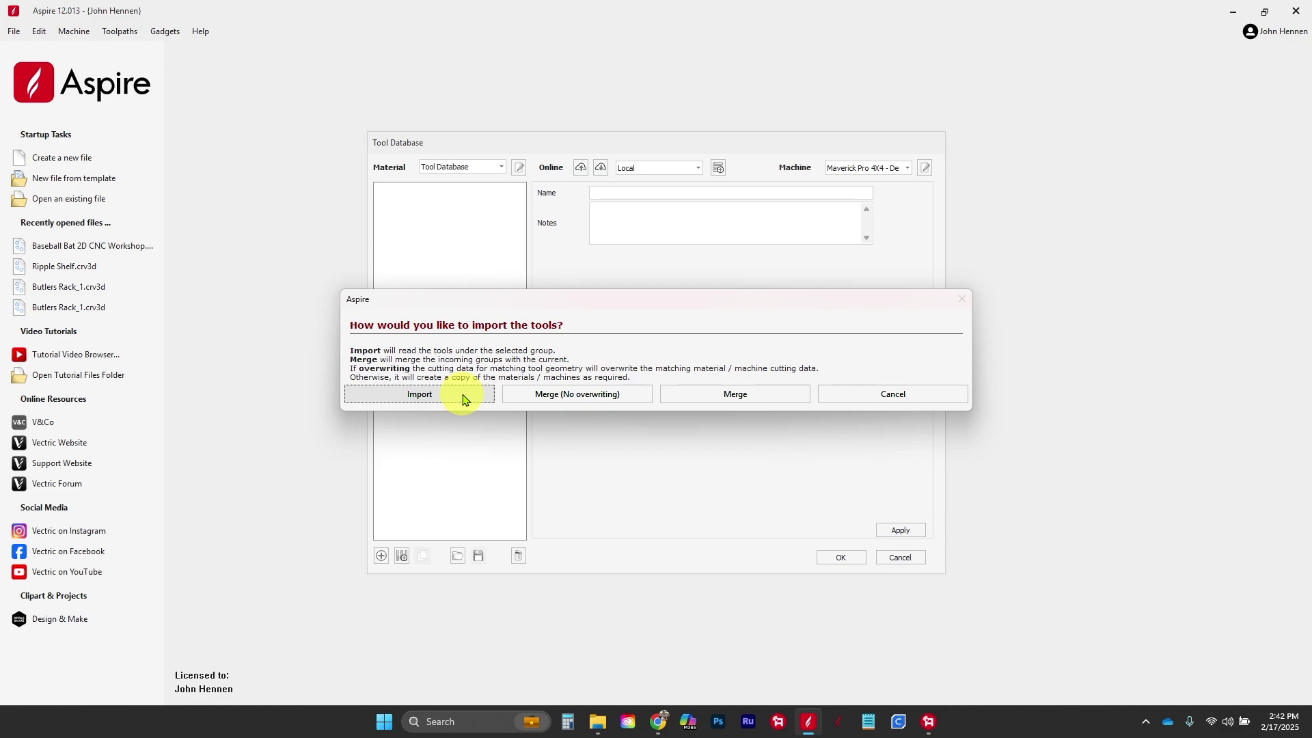
left_click(462, 400)
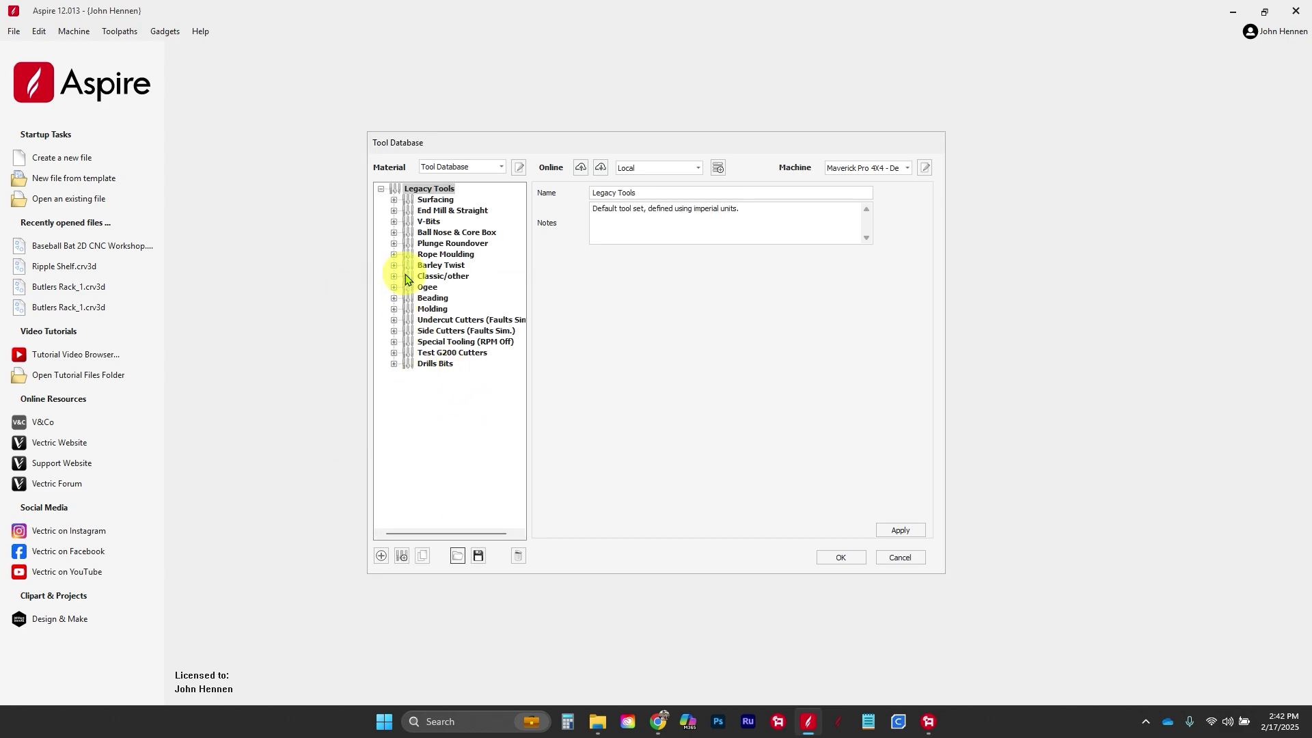
- Expand the Surfacing, Planing, Bowl & Tray Plunge, spoilboard, End Mill & Straight and Down Spiral groups
left_click(394, 199)
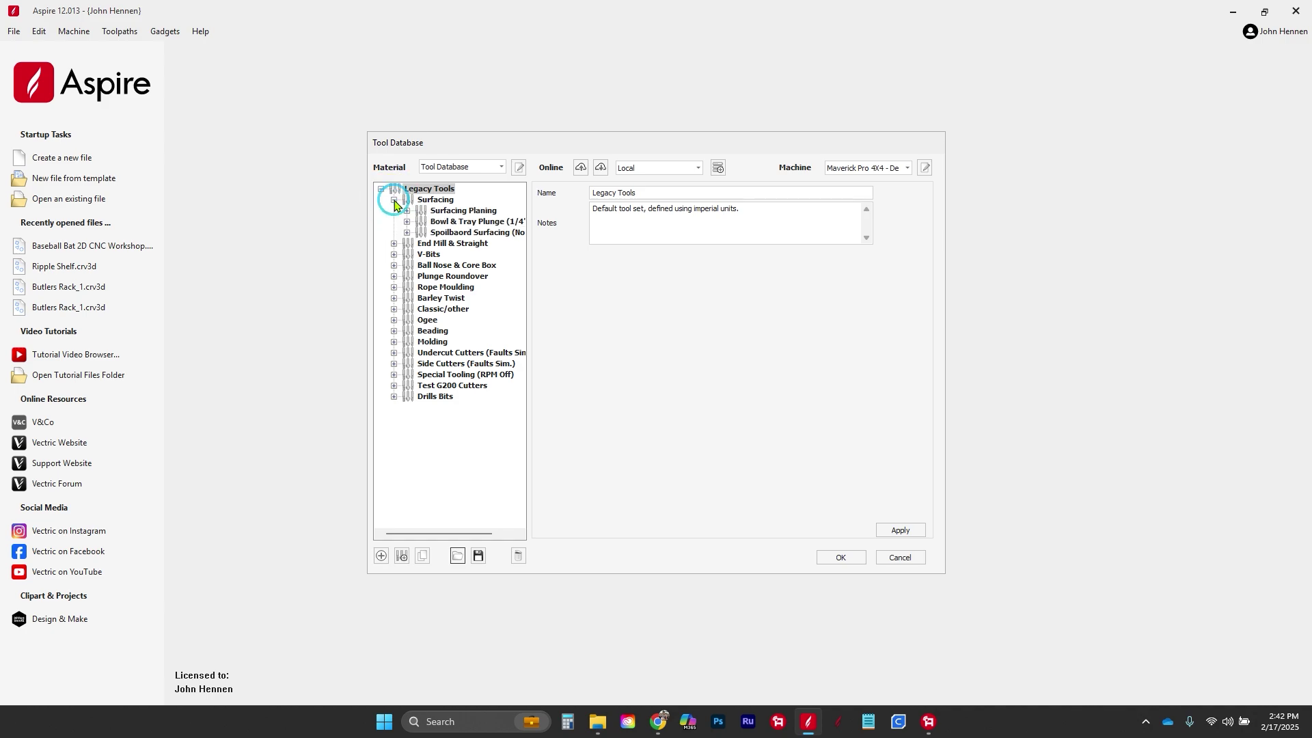
left_click(408, 210)
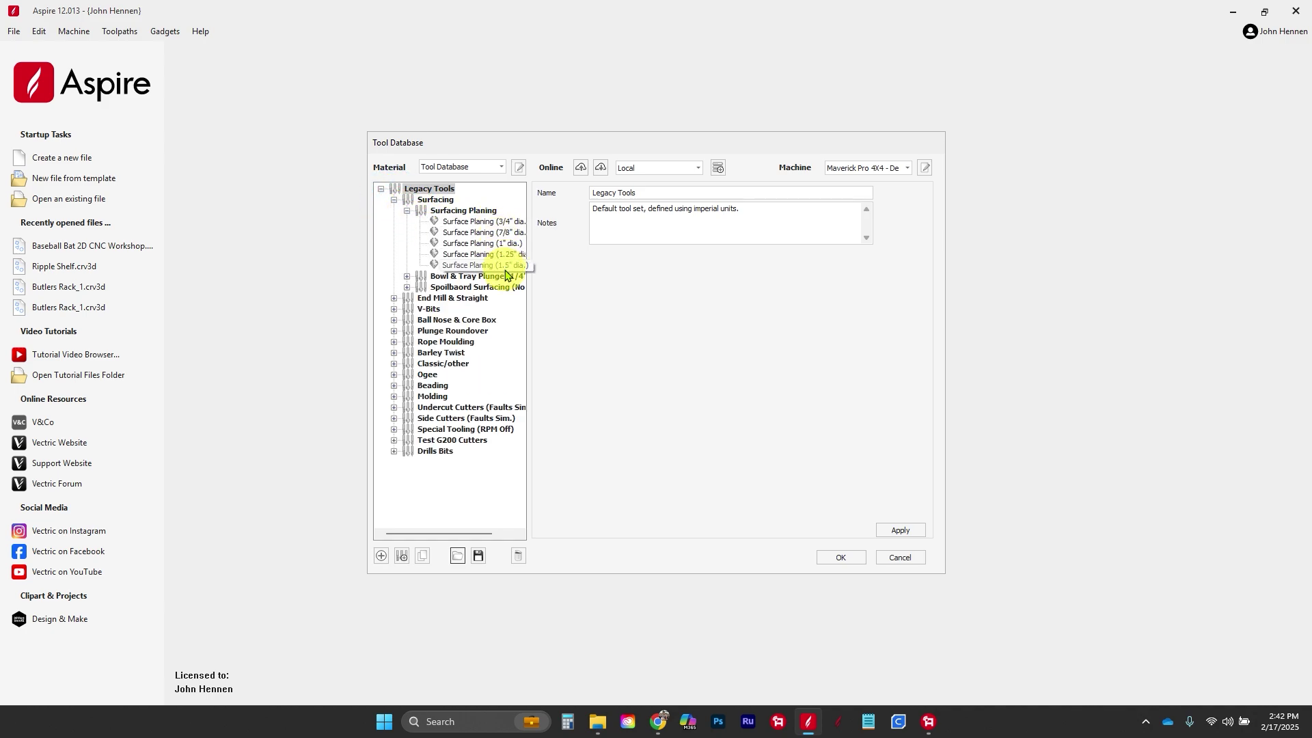
left_click(406, 277)
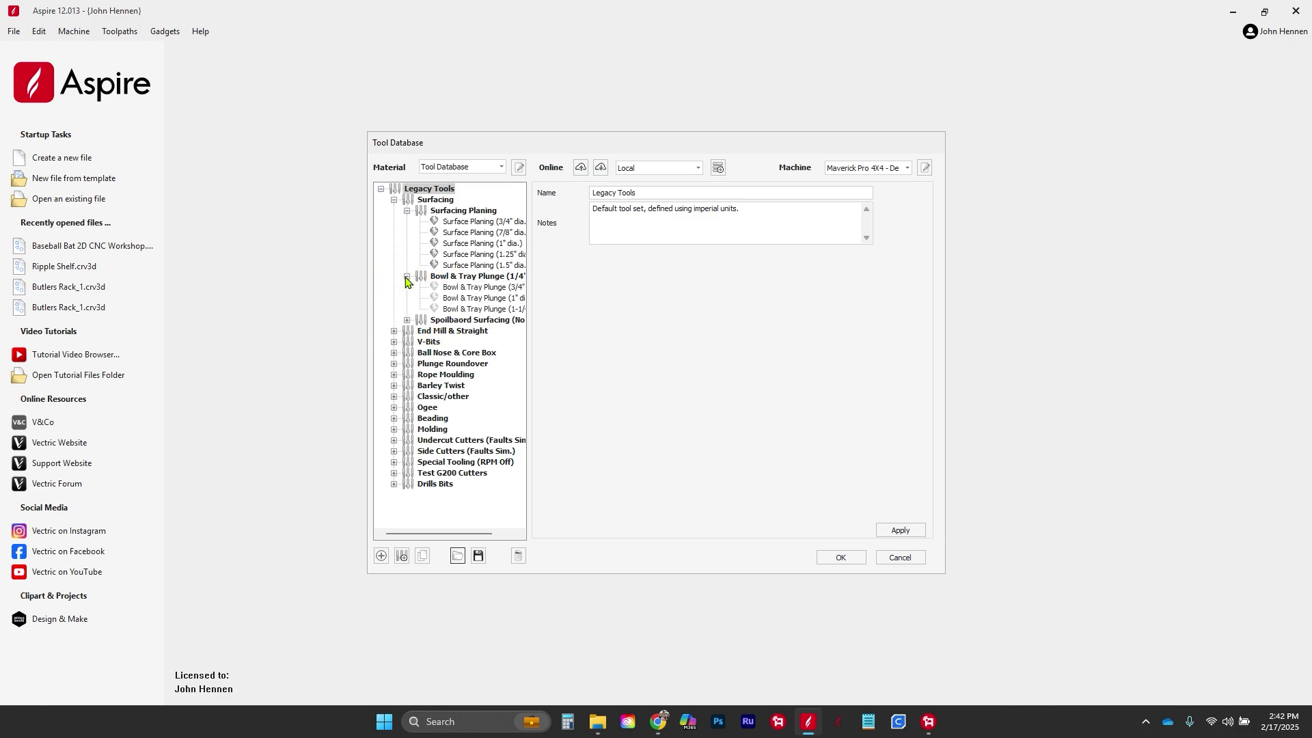
left_click(408, 320)
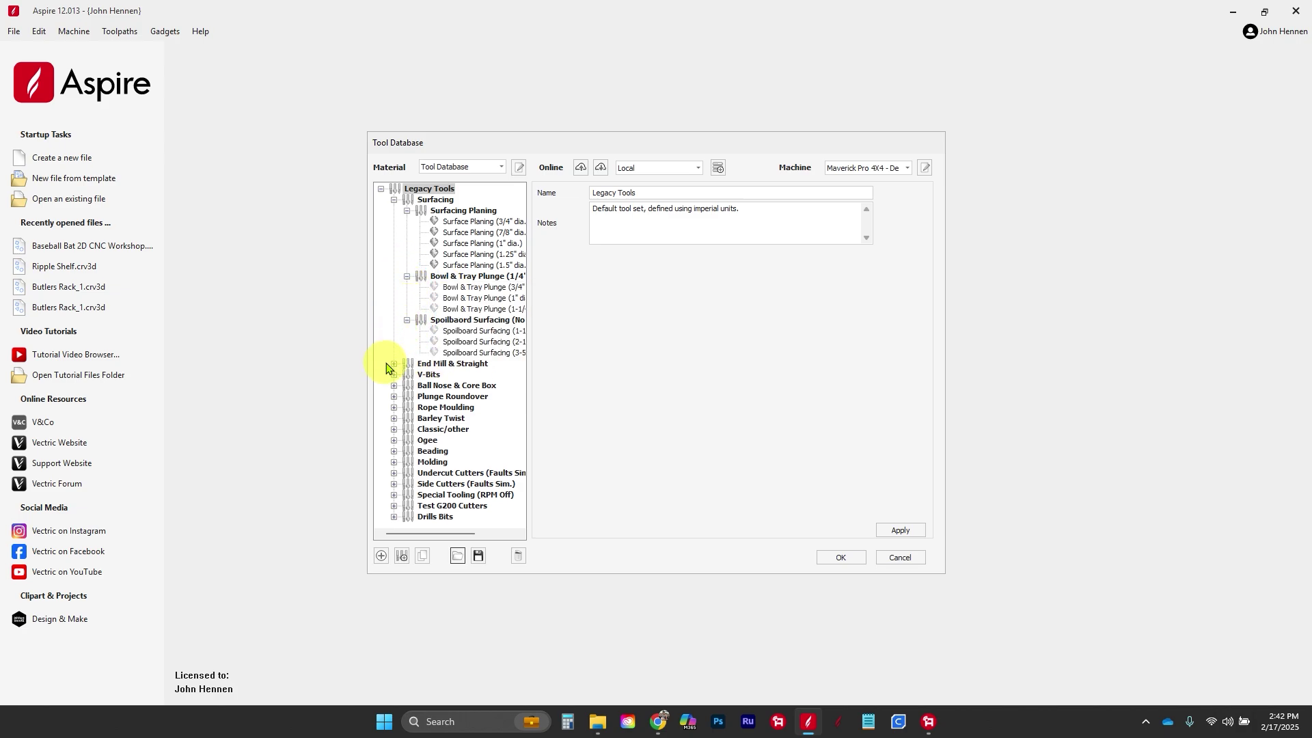
left_click(394, 364)
left_click(406, 374)
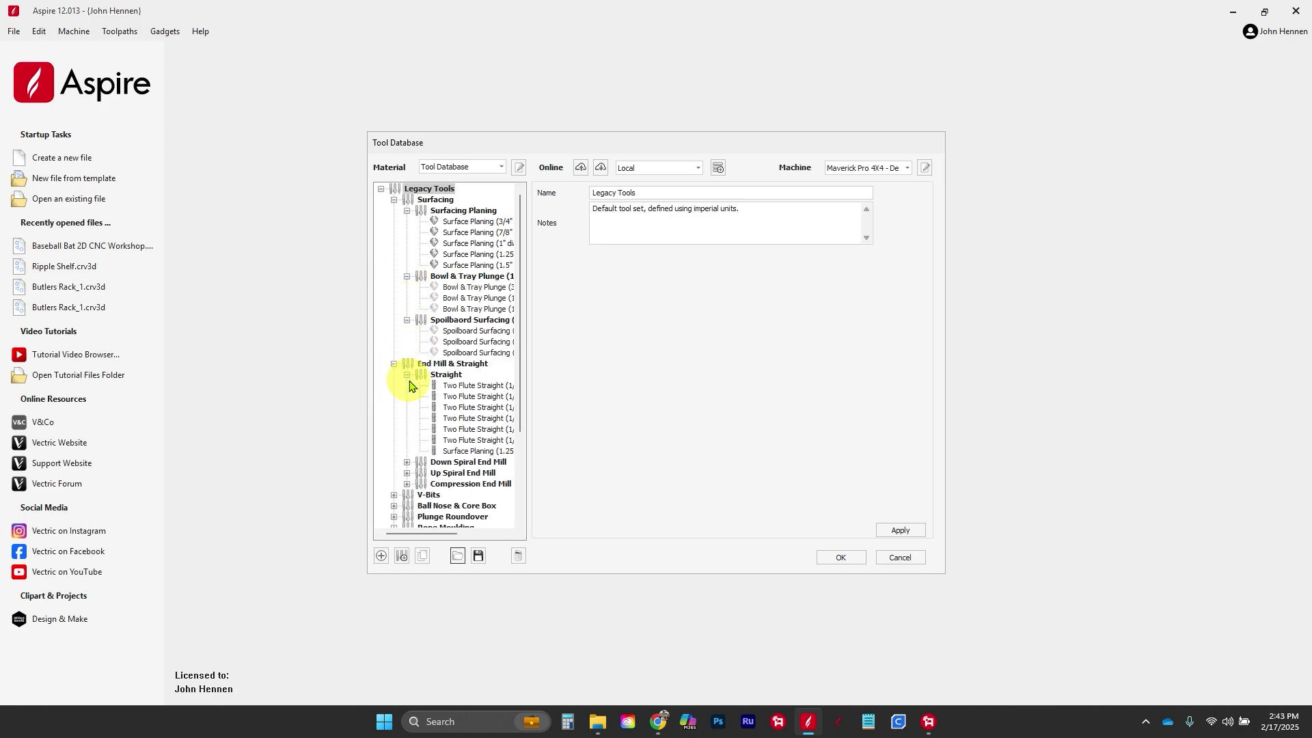
left_click(407, 462)
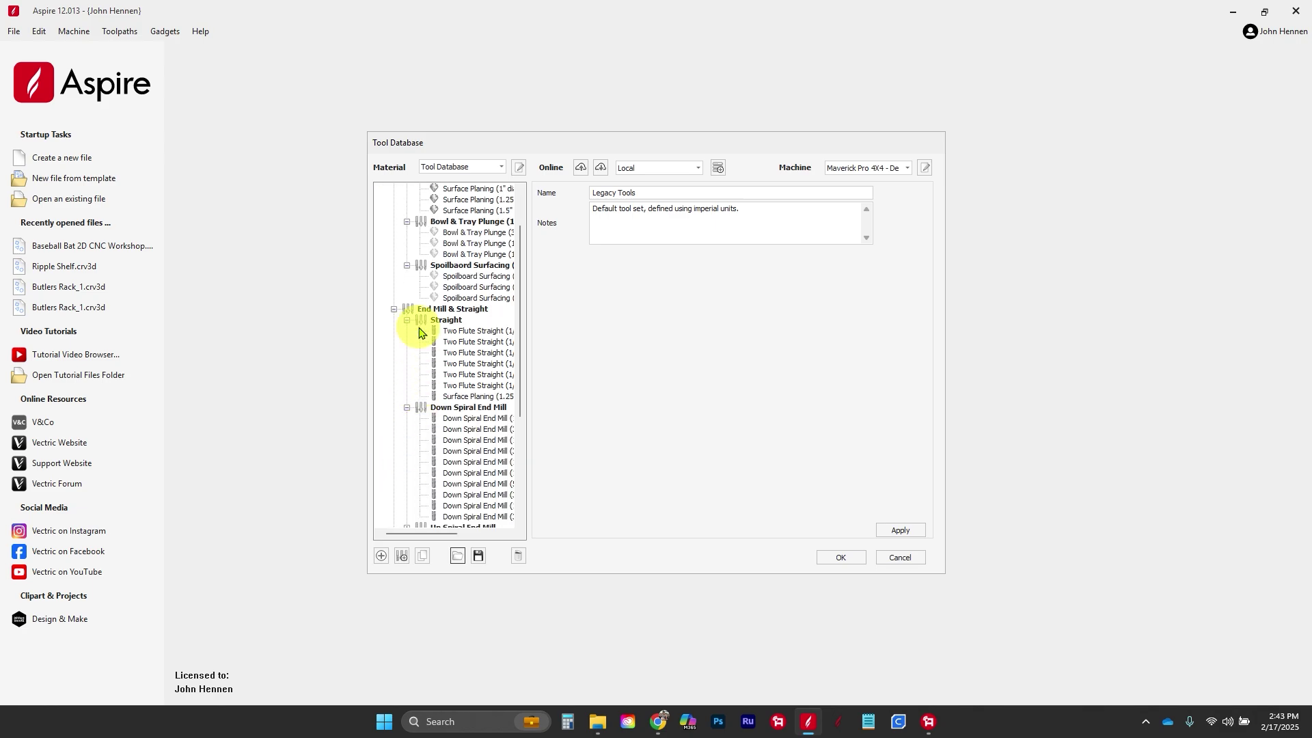
- Collapse the groups, select Surfacing Planing under a re-expanded Surfacing, and bring the browser forward
scroll(410, 355, "up", 3)
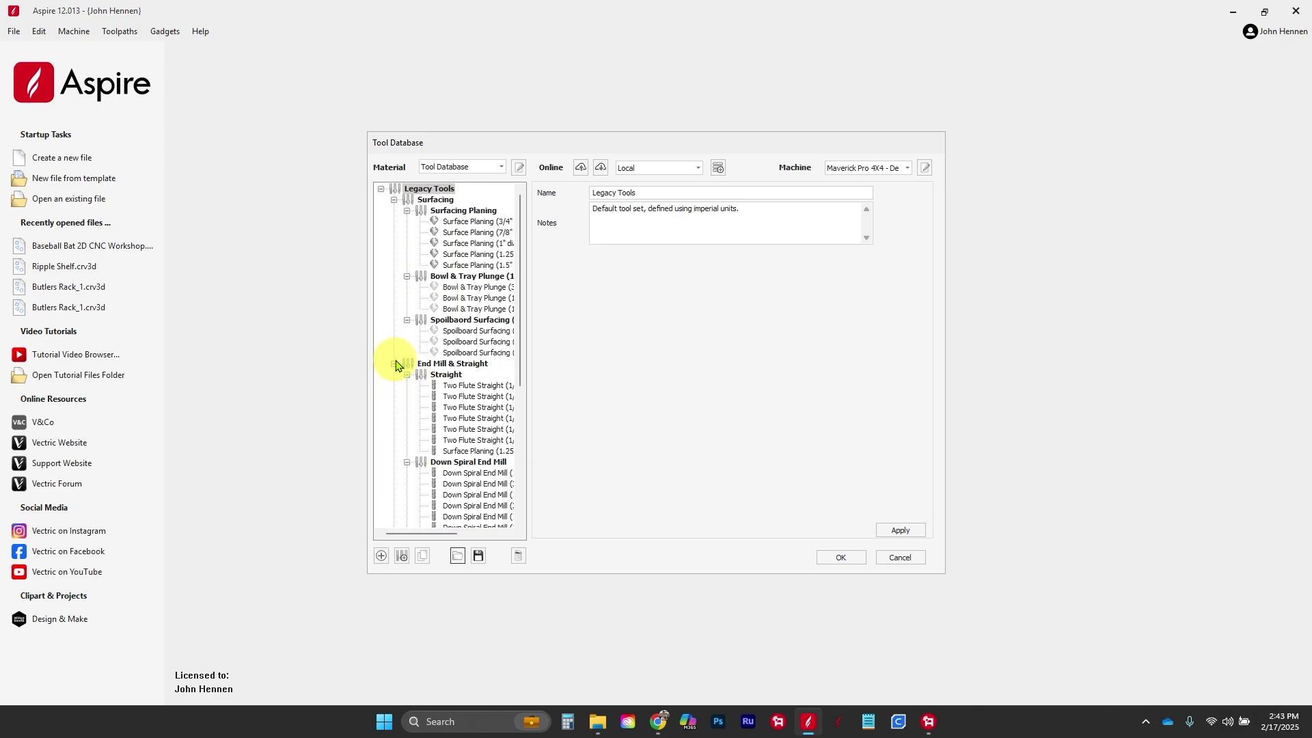
left_click(394, 364)
left_click(394, 200)
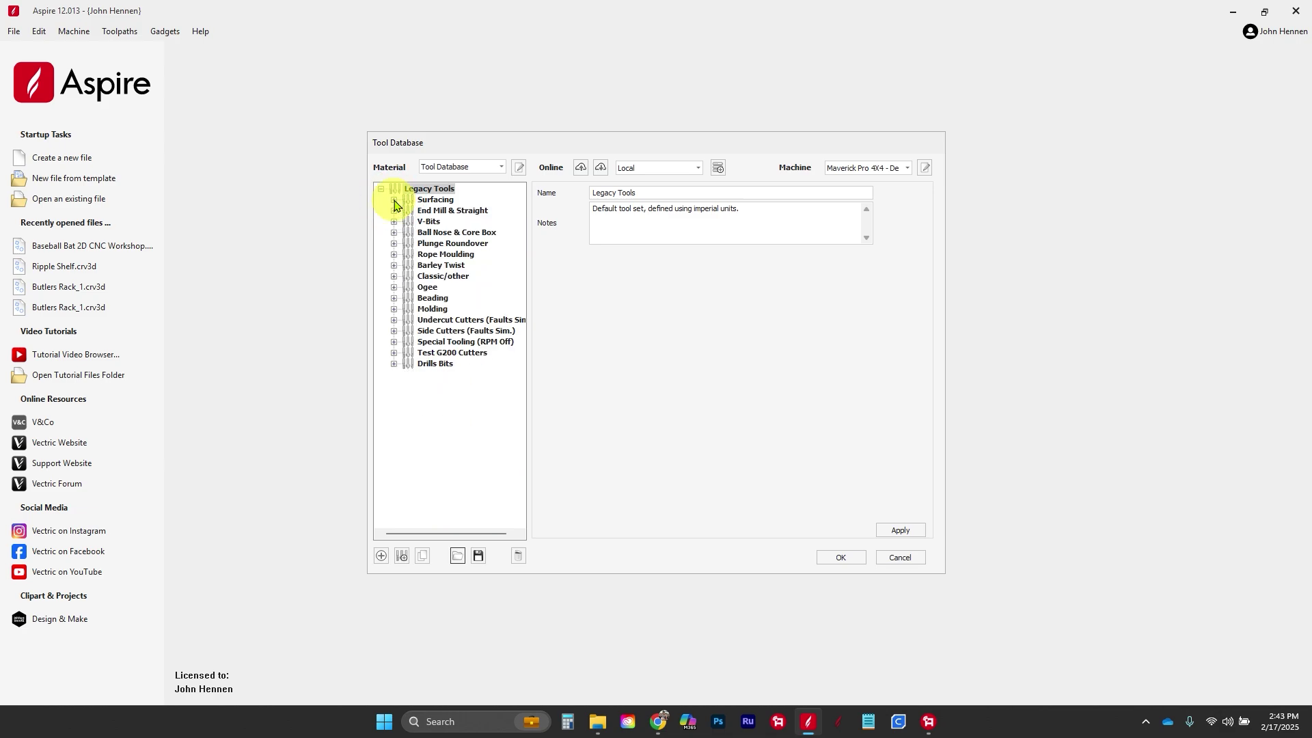
left_click(393, 200)
left_click(461, 212)
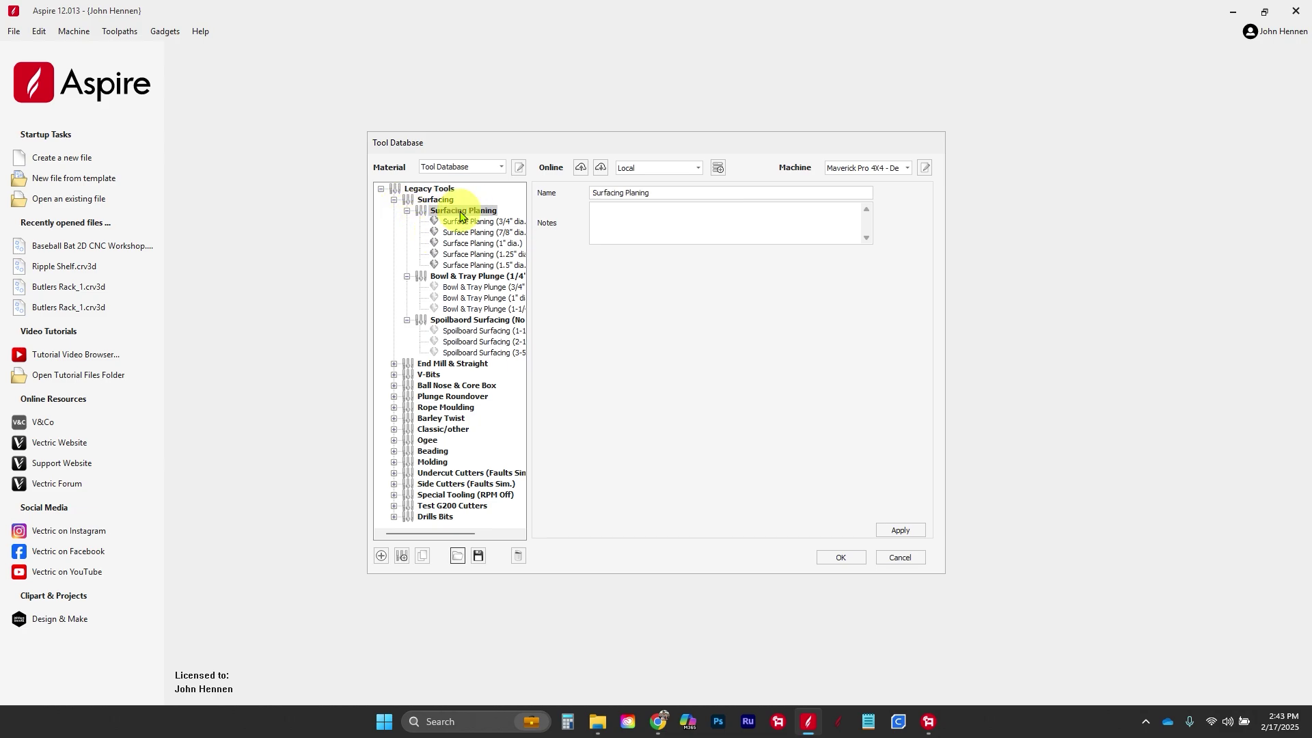
left_click(658, 722)
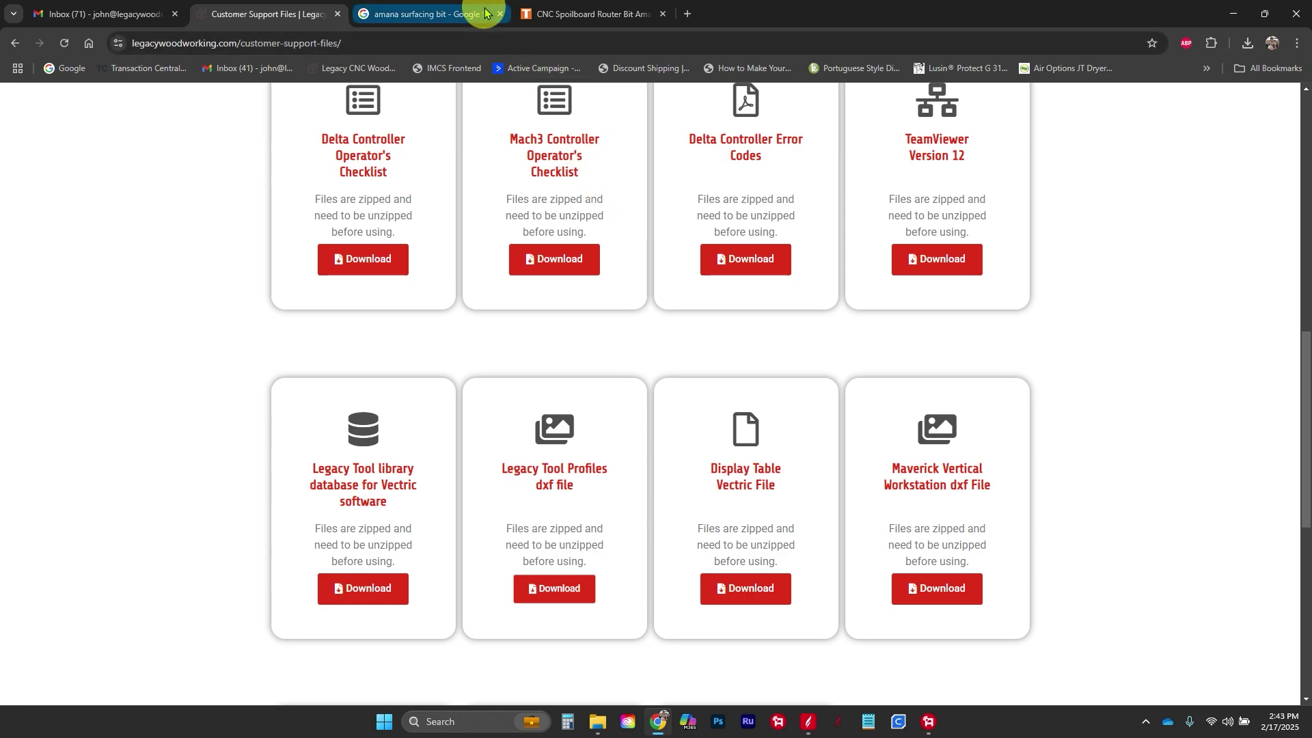
- Open the Amana RC-2255 spoilboard bit page and highlight its 2-1/2 diameter and D1 value 2
left_click(550, 14)
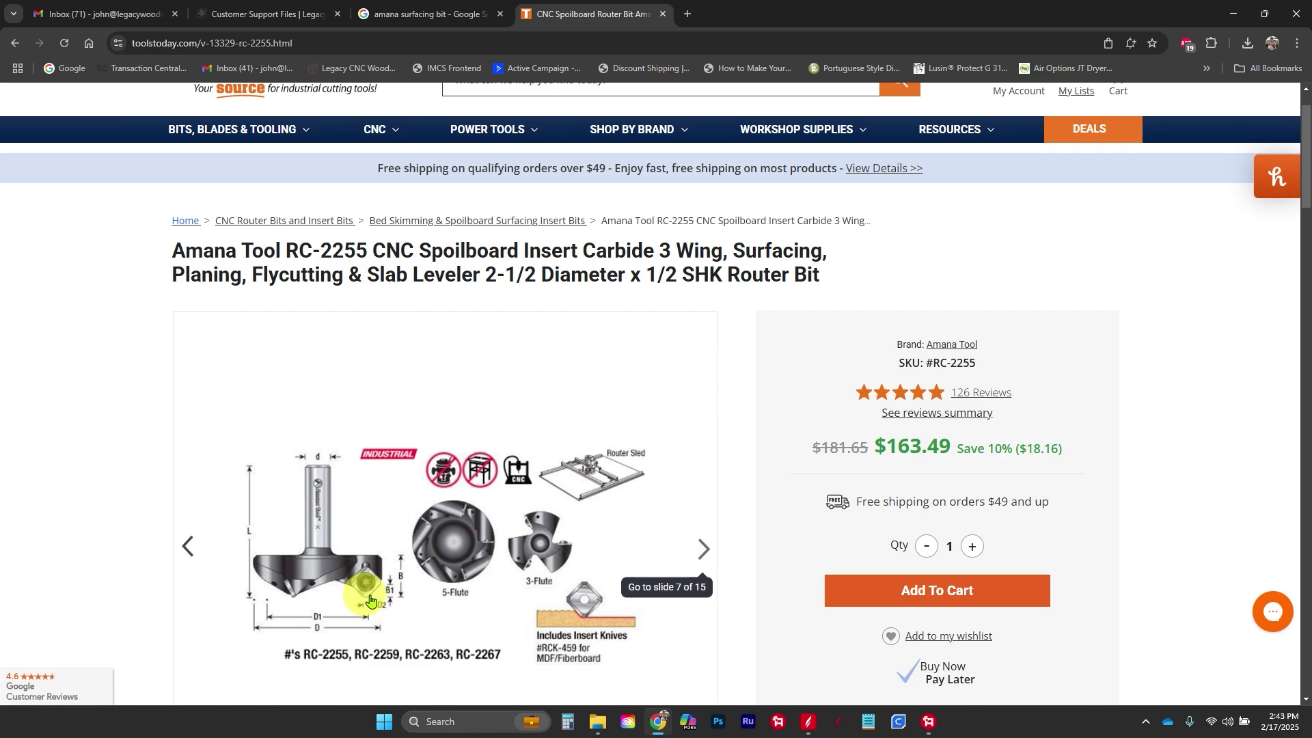
scroll(383, 513, "down", 3)
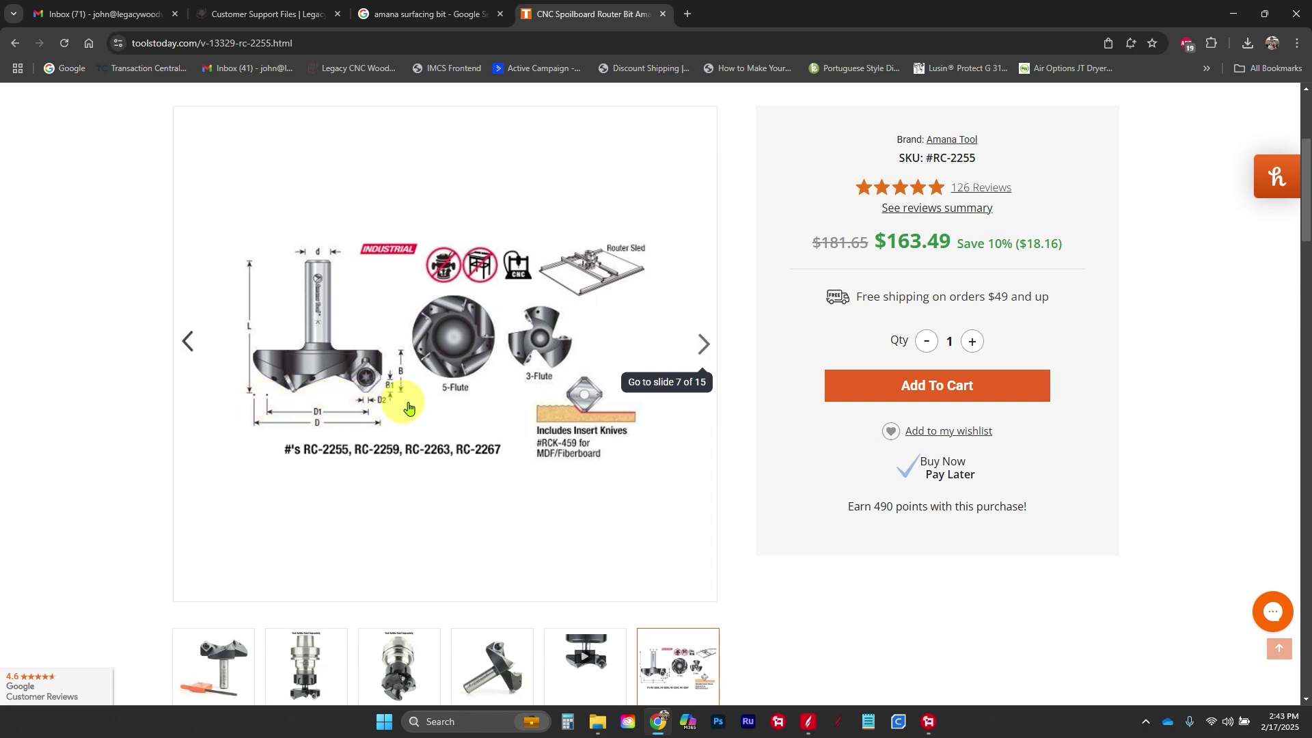
scroll(314, 403, "down", 1)
scroll(328, 346, "down", 4)
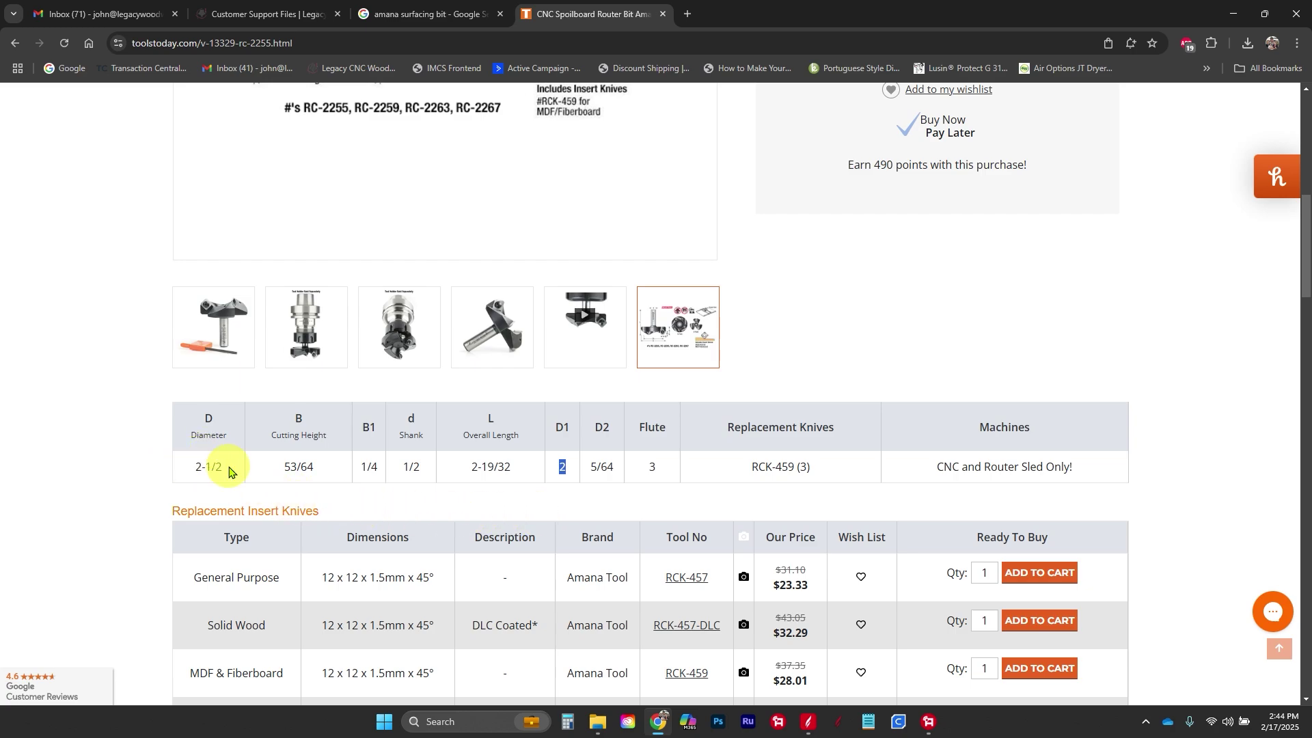
left_click_drag(220, 465, 182, 464)
scroll(205, 472, "up", 4)
scroll(335, 397, "up", 2)
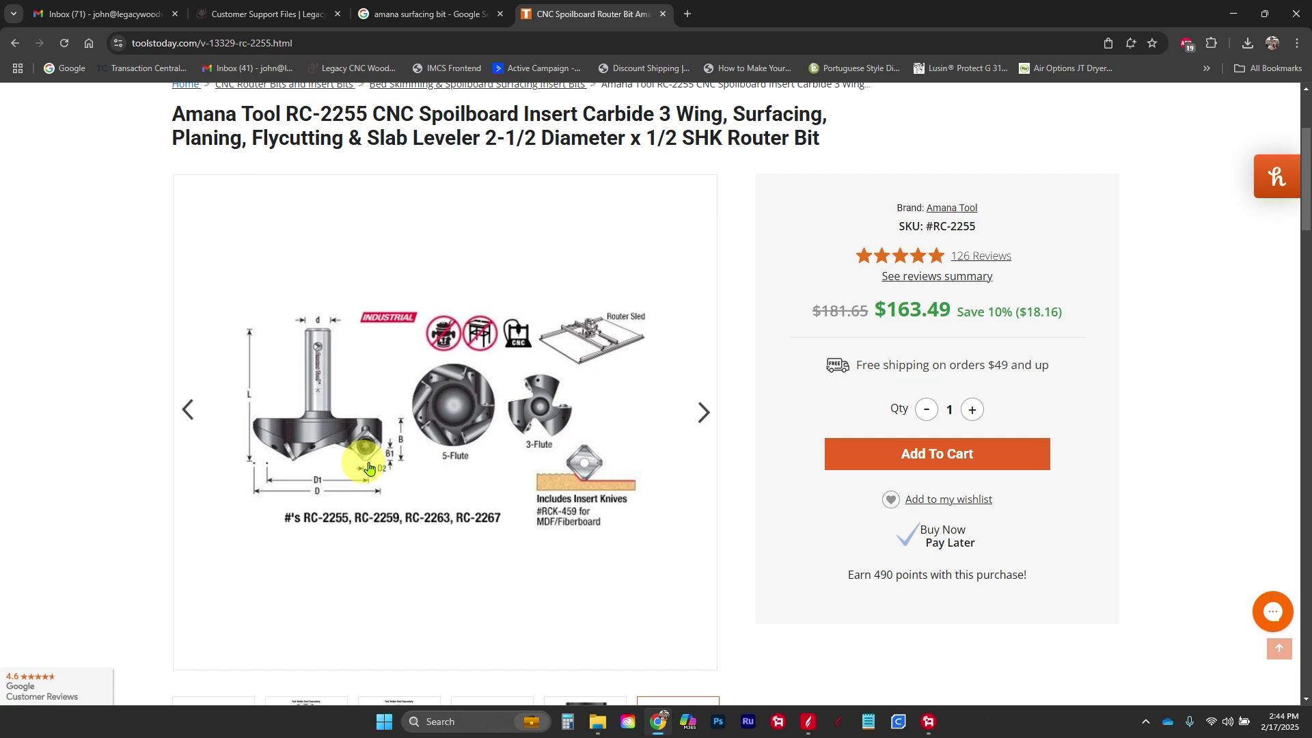
scroll(368, 467, "down", 7)
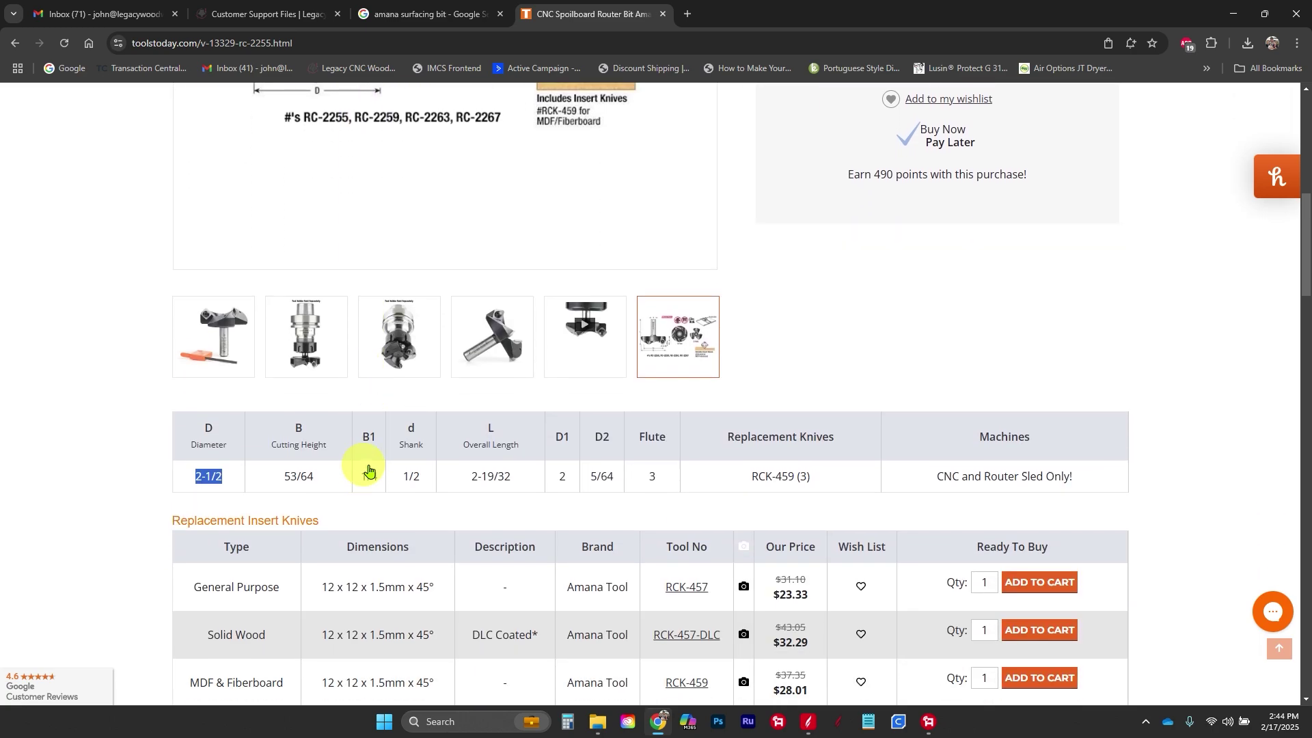
scroll(368, 465, "down", 2)
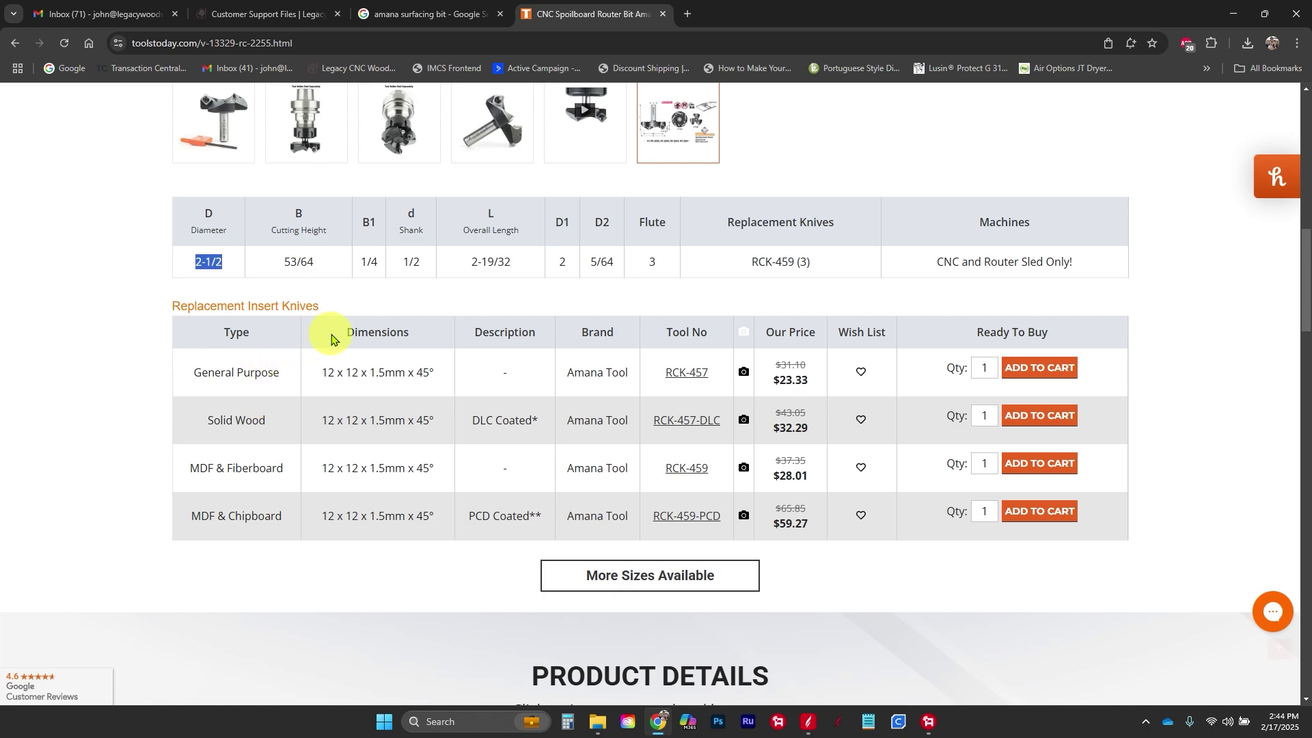
left_click(563, 265)
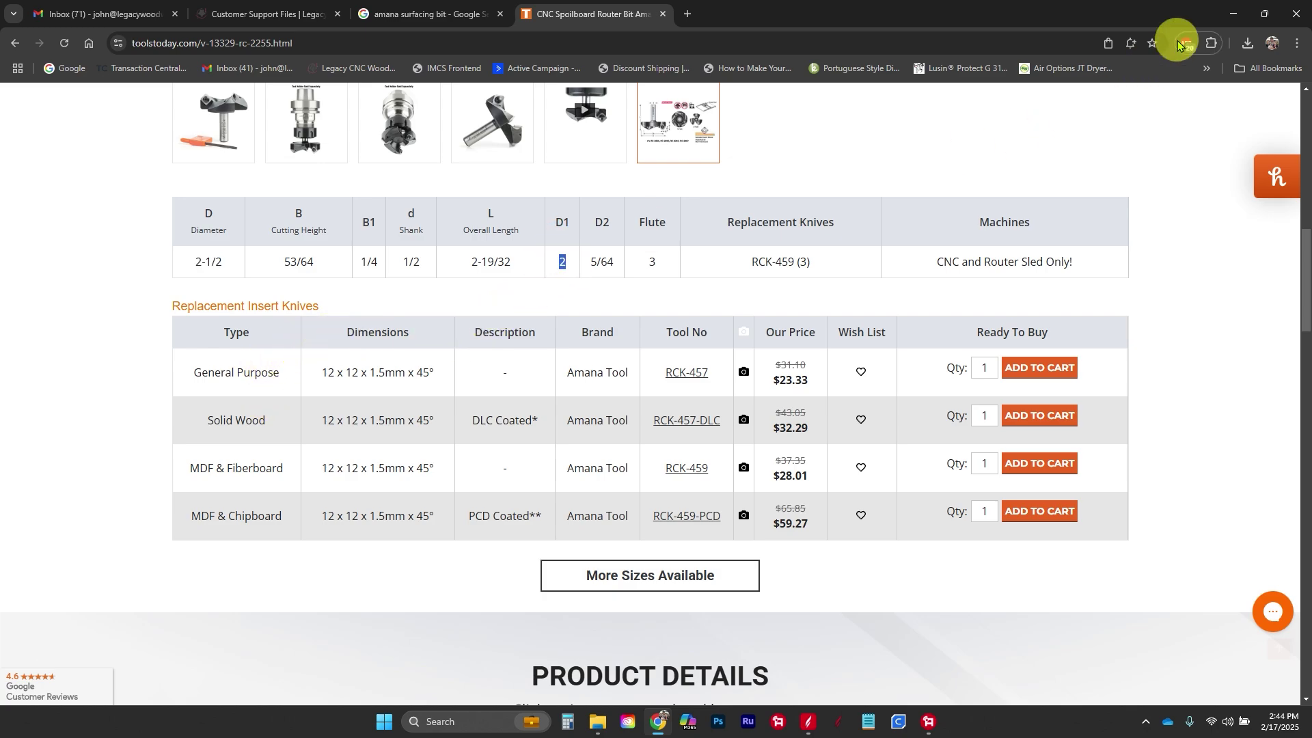
- Back in Aspire, add an End Mill to Surfacing Planing with a 2-inch diameter
left_click(1233, 14)
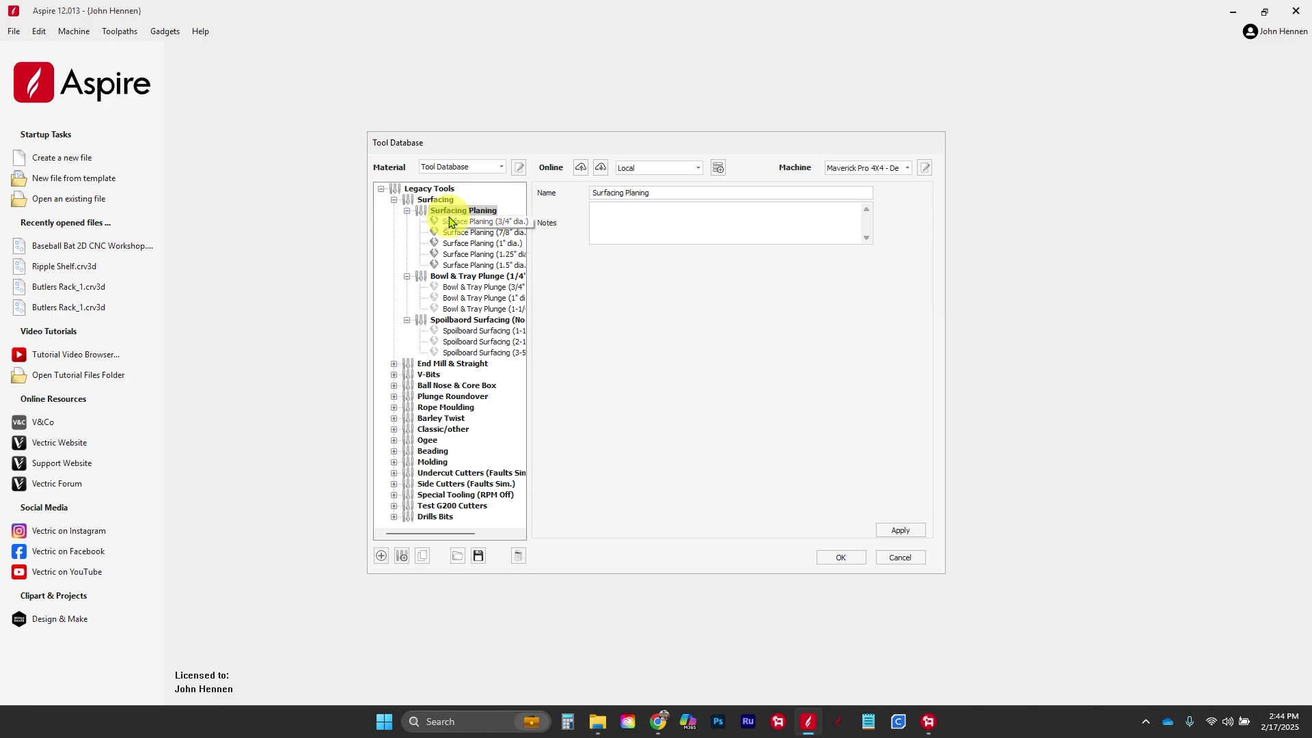
left_click_drag(439, 208, 410, 417)
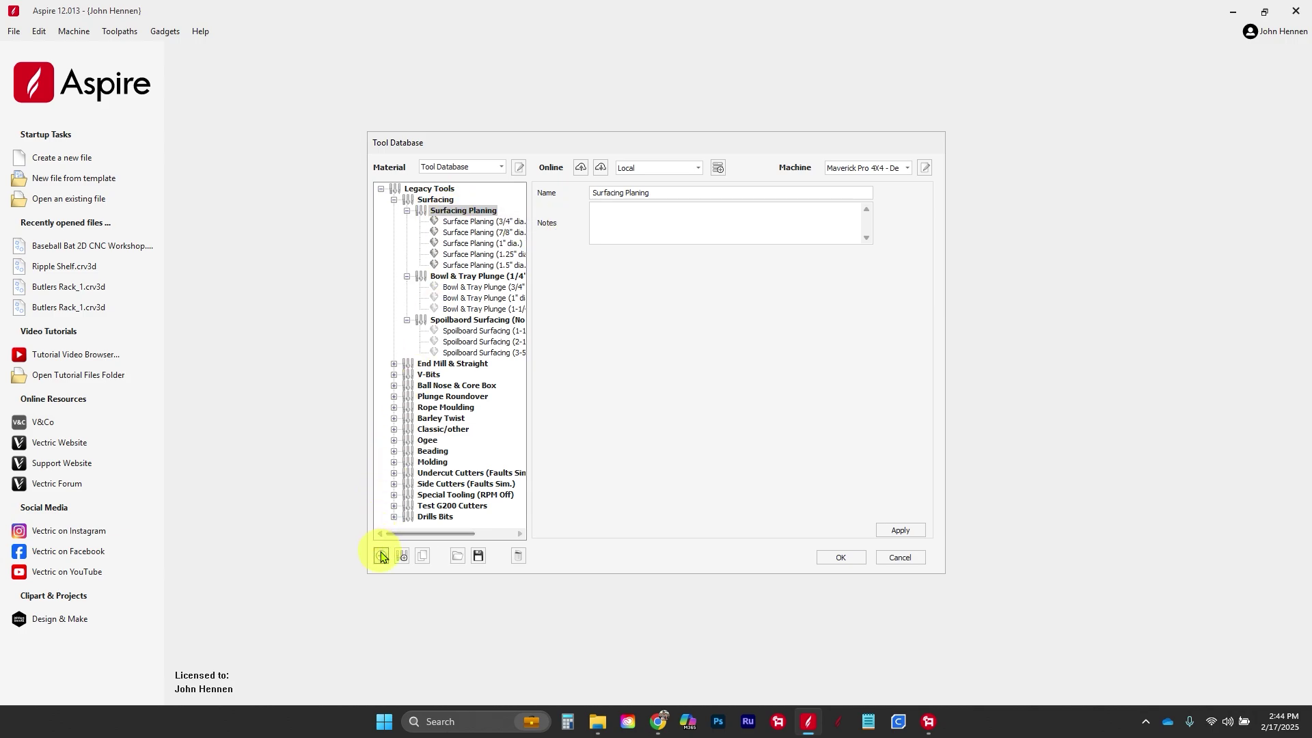
left_click(381, 556)
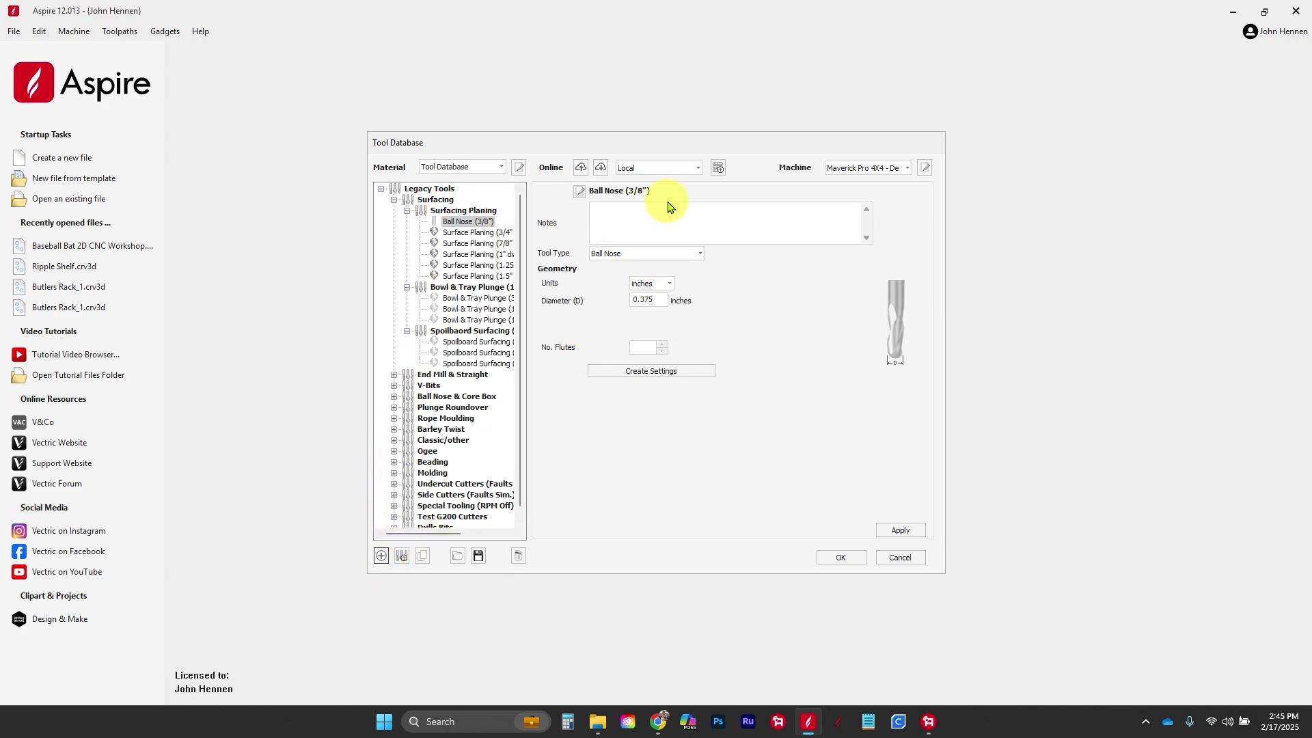
left_click(645, 254)
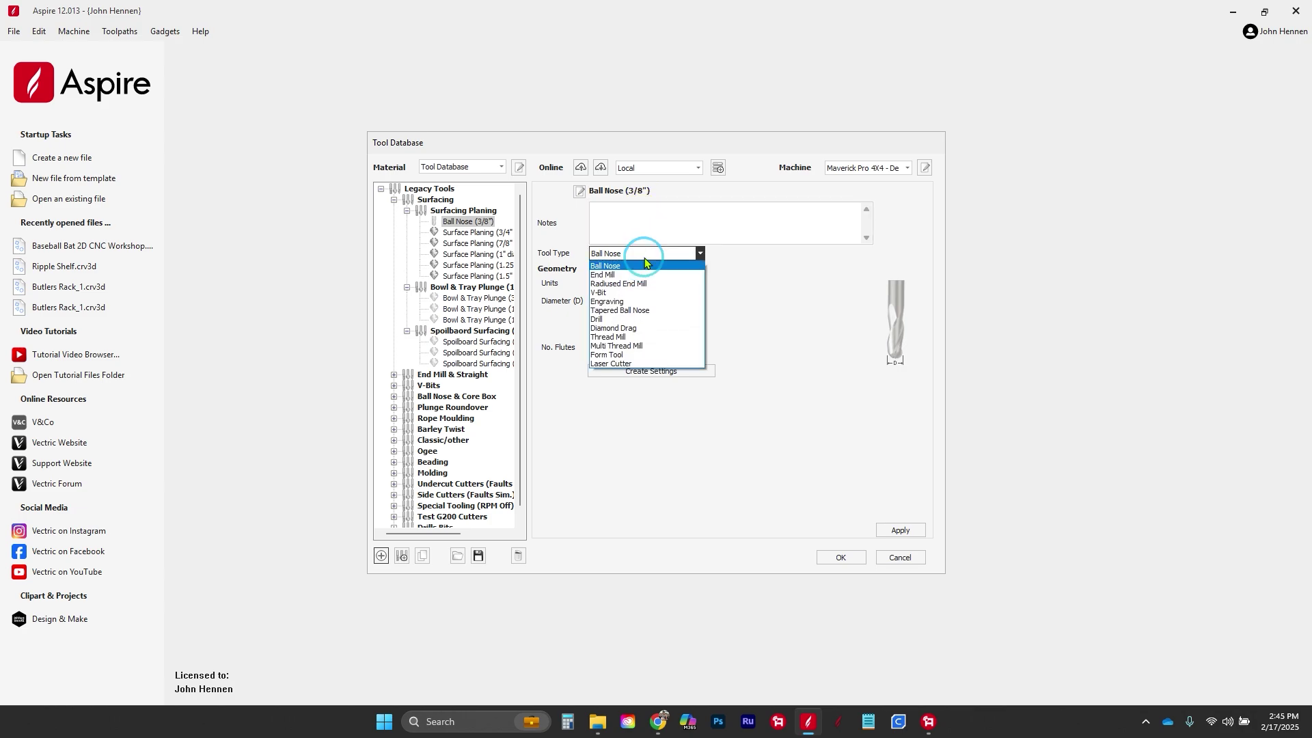
left_click(615, 276)
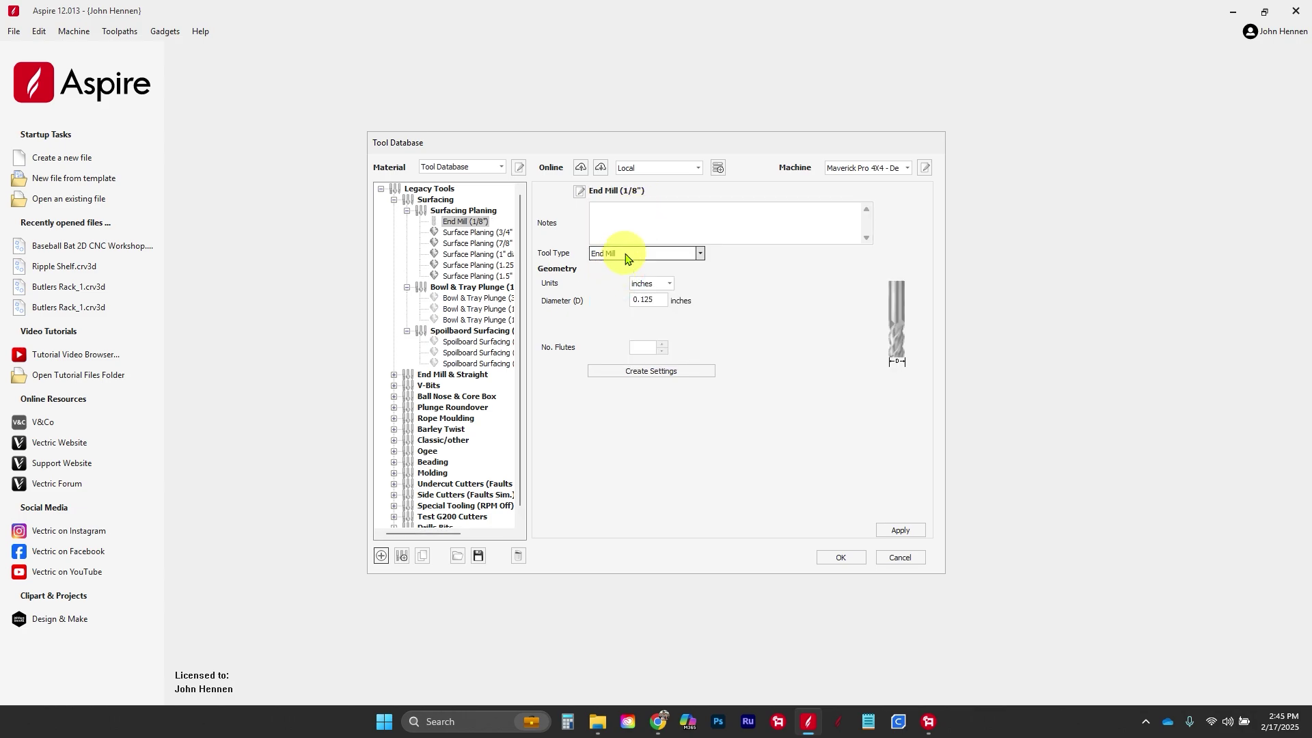
left_click(633, 214)
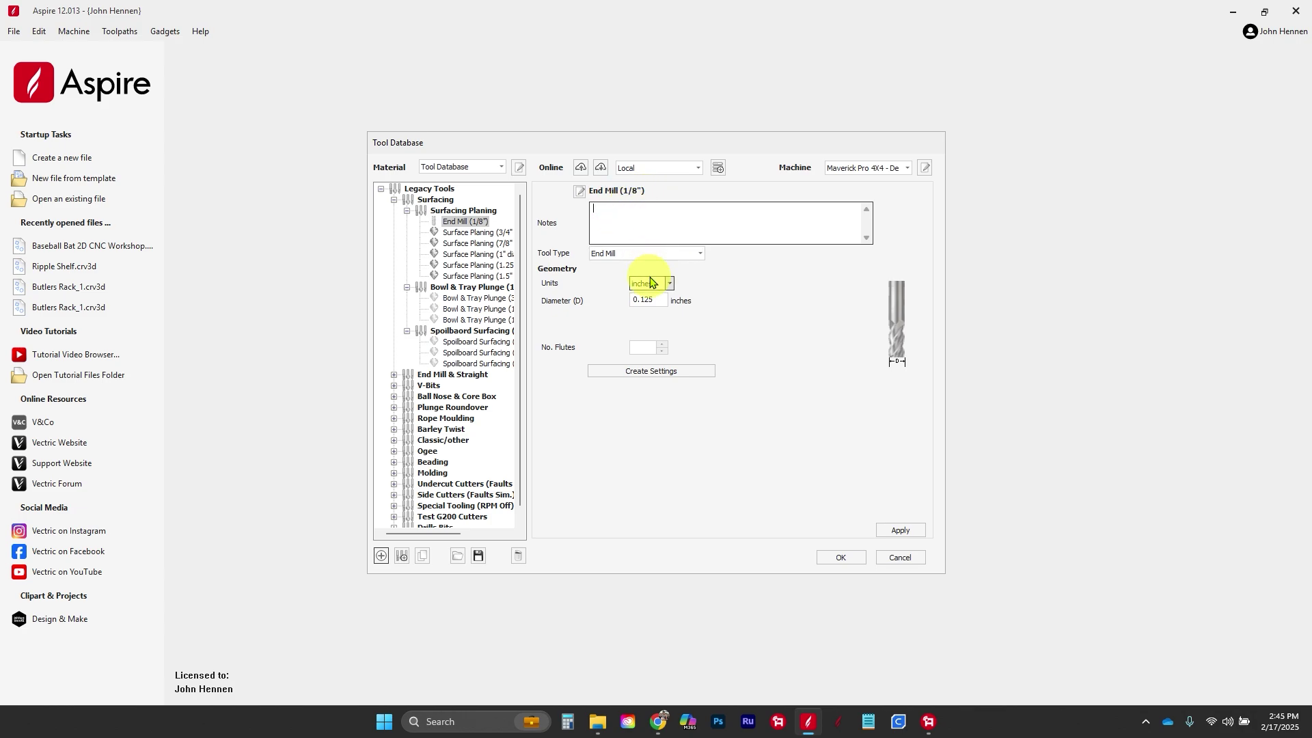
left_click_drag(659, 299, 624, 299)
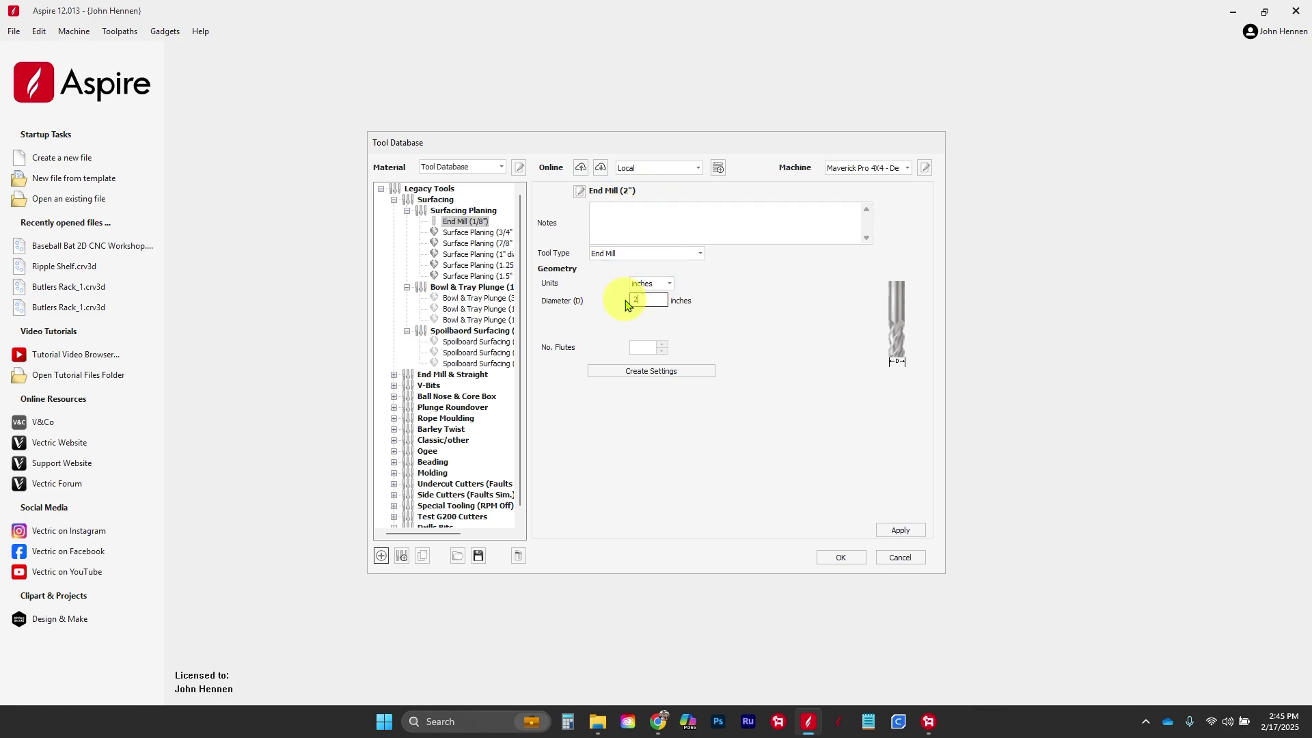
left_click(619, 223)
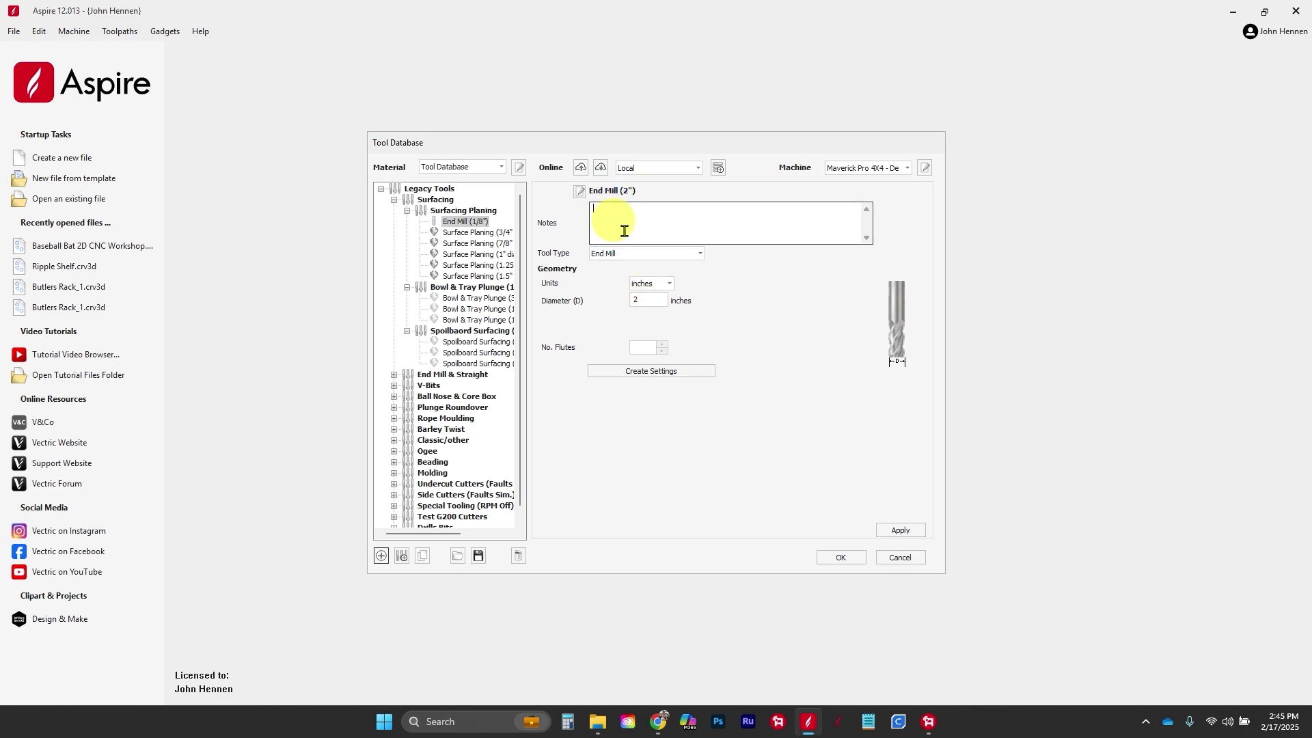
- Copy 'Amana Tool RC-2255' from the ToolsToday product title and return to Aspire
key("alt+Tab")
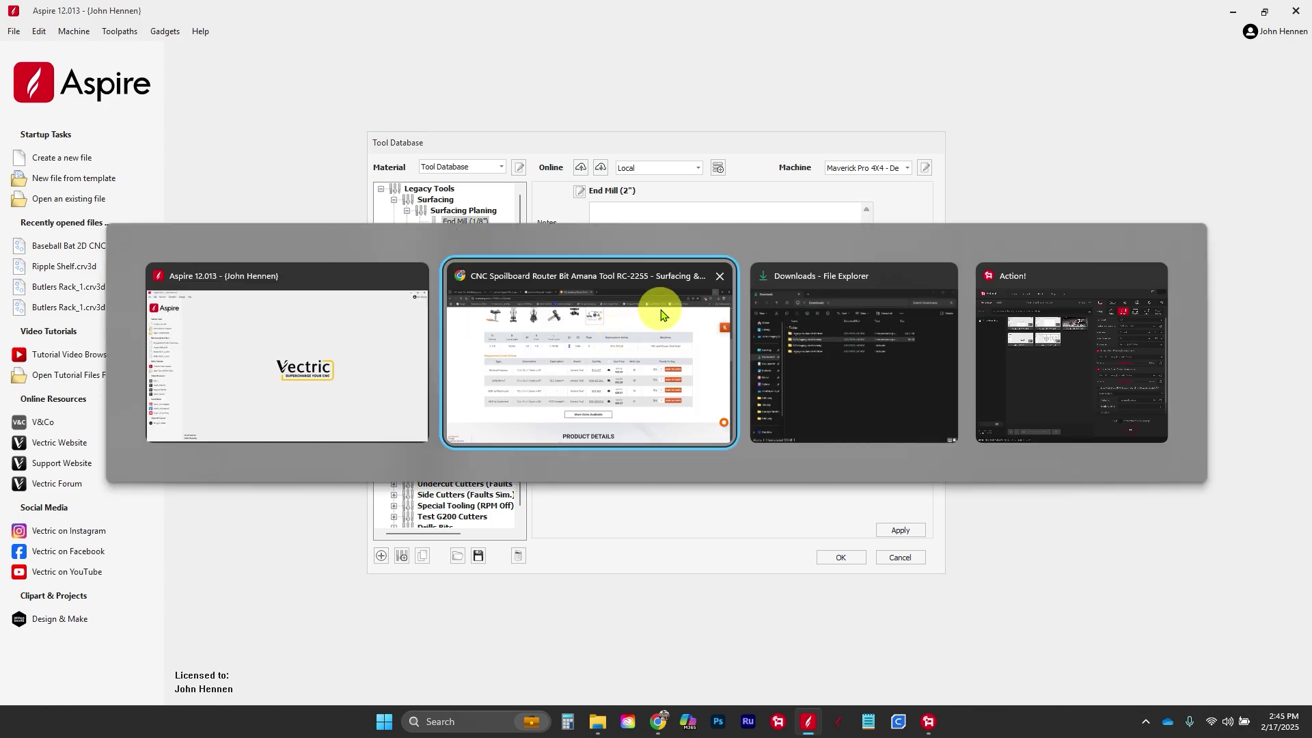
left_click(650, 343)
scroll(477, 273, "up", 12)
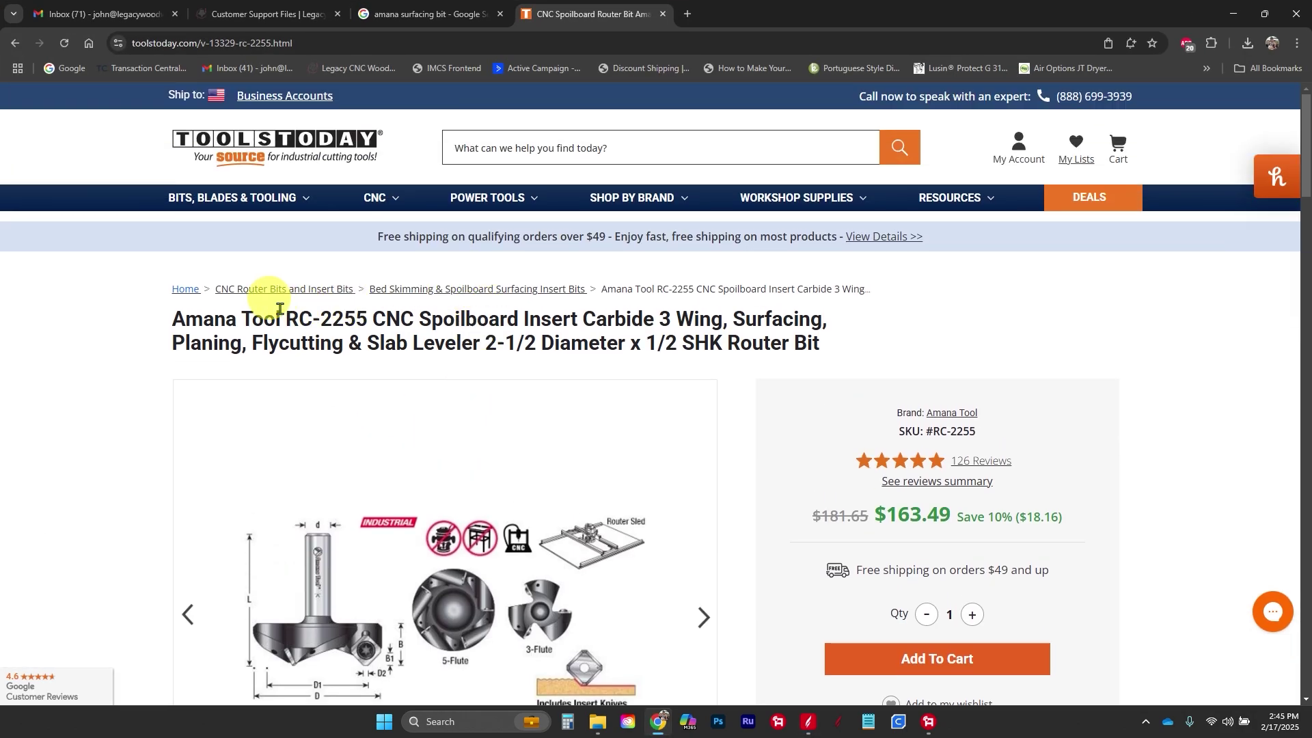
left_click_drag(170, 319, 361, 329)
key("ctrl+c")
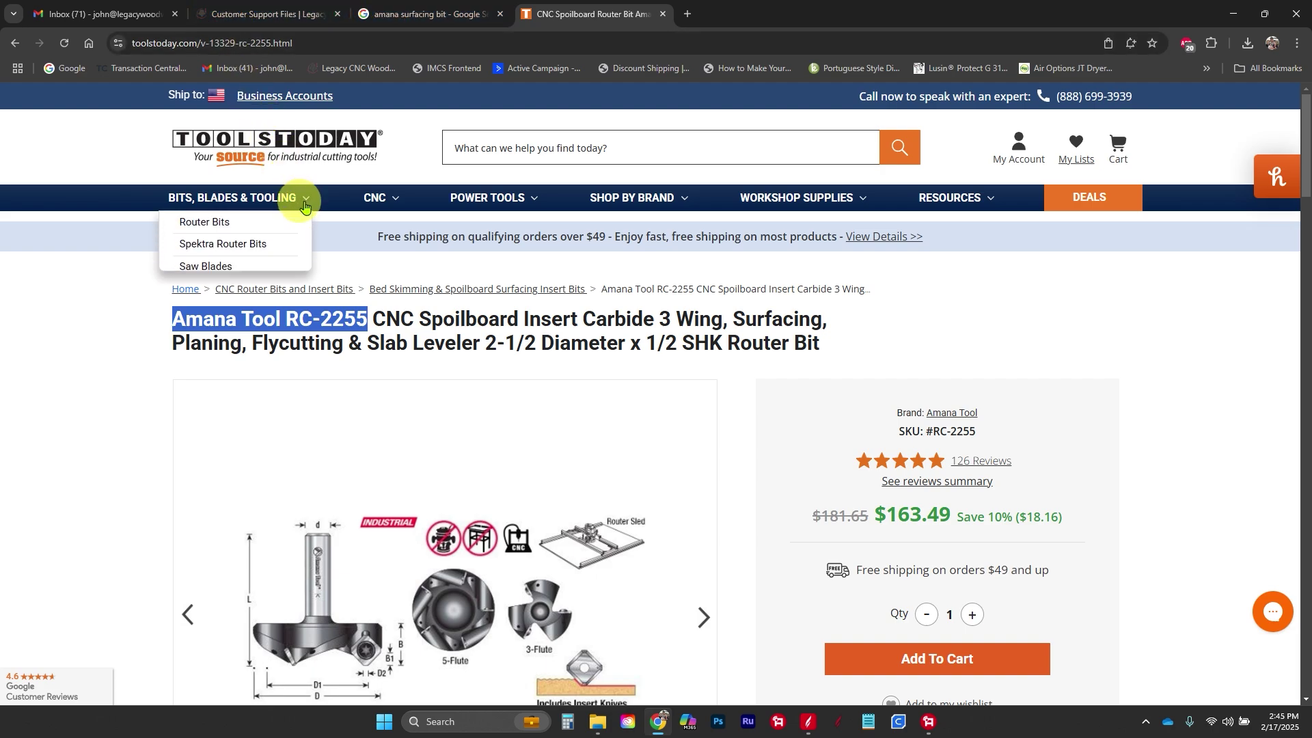
key("alt+Tab")
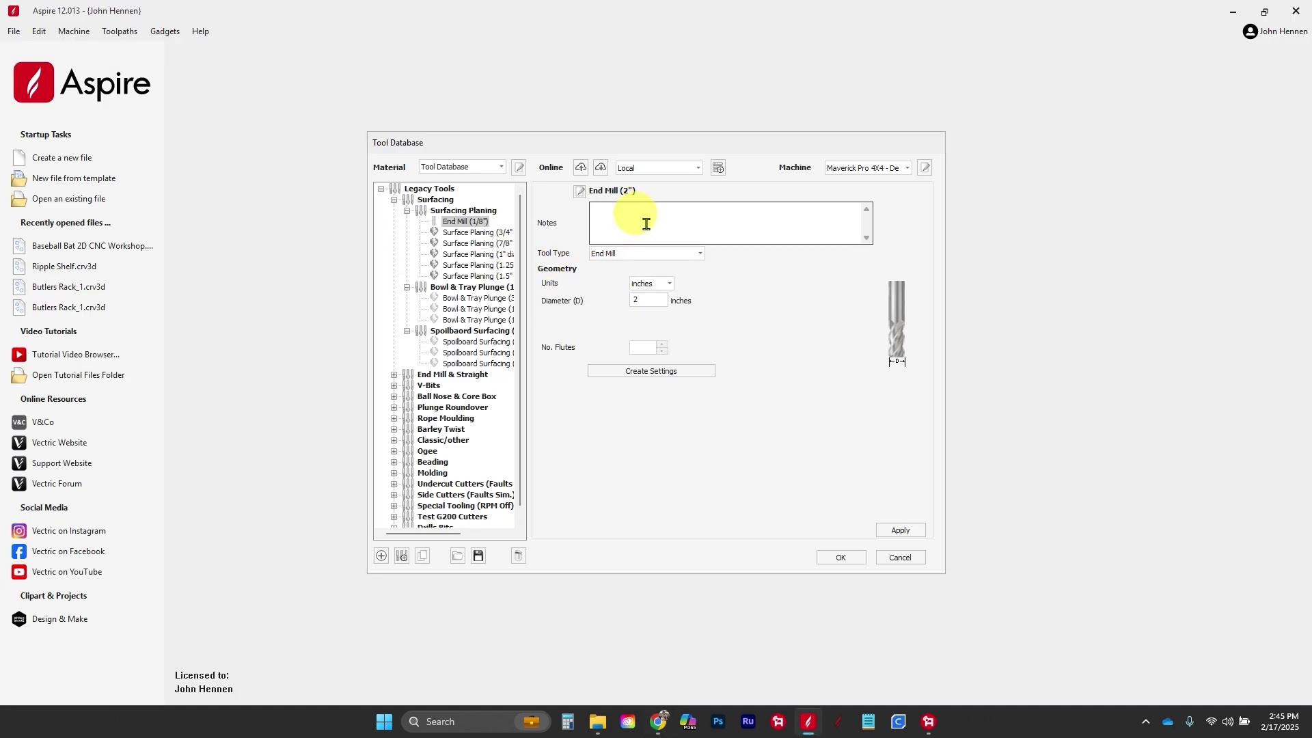
- Paste Amana Tool RC-2255 into Notes and rename the tool Amana Surfacing Bit, not as default format
key("ctrl+v")
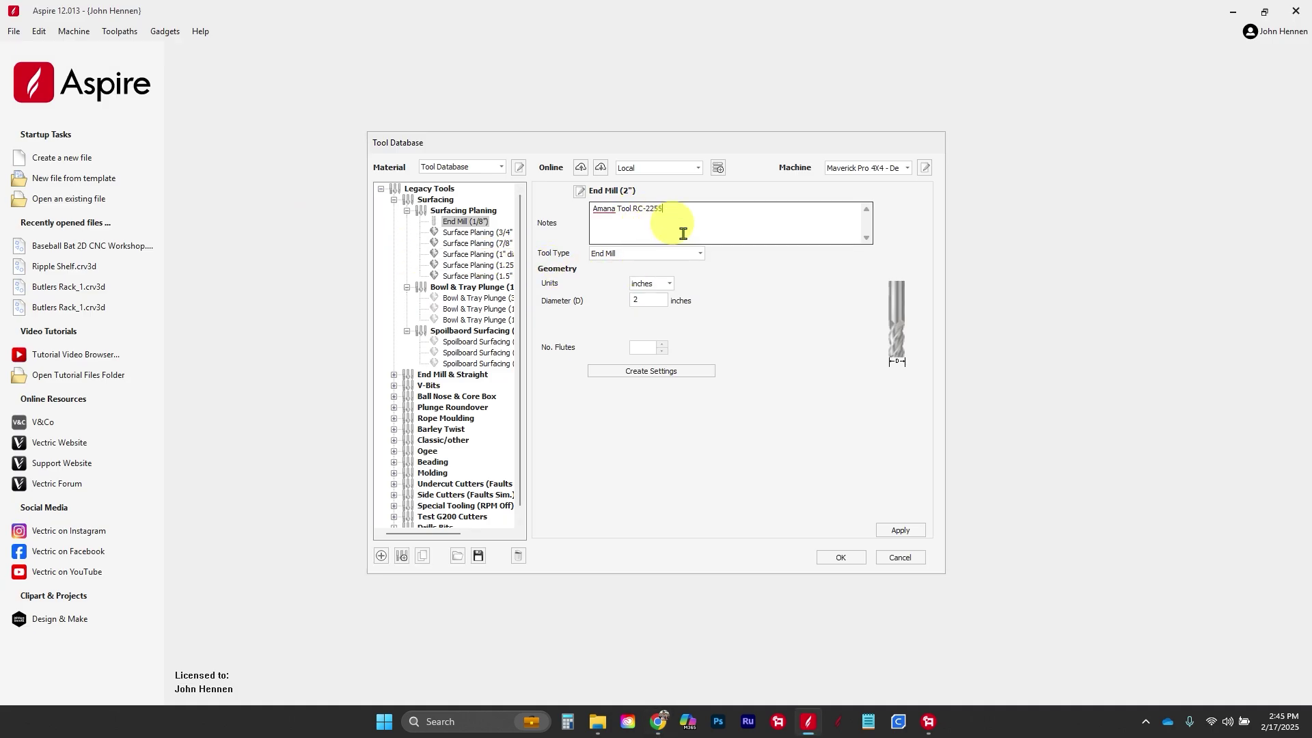
left_click(579, 191)
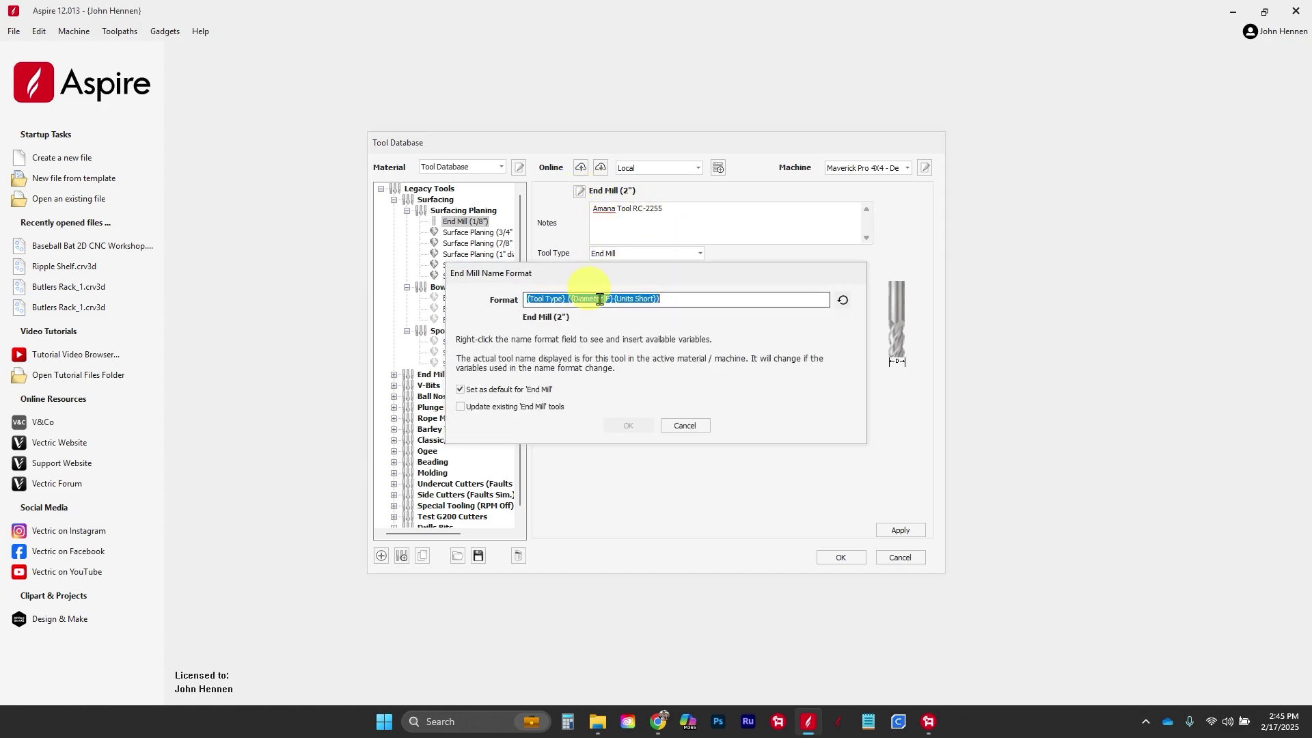
left_click(564, 299)
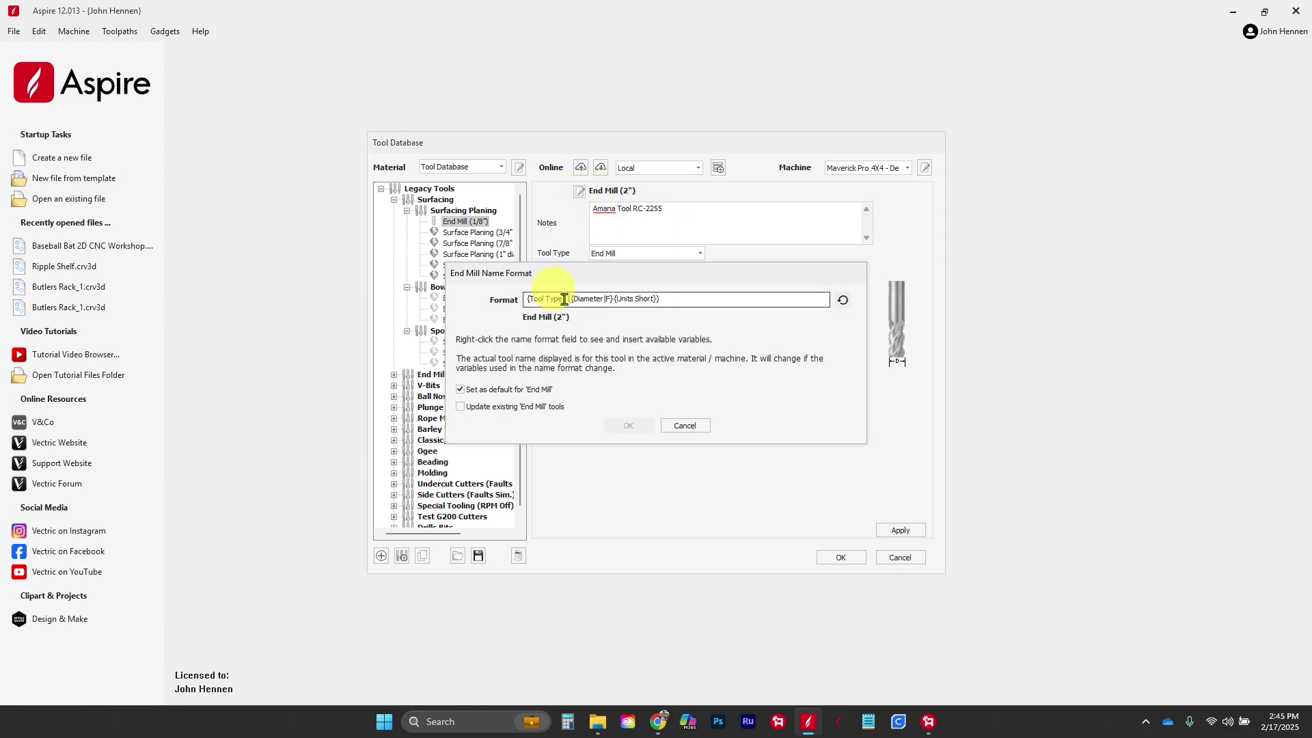
left_click_drag(565, 299, 520, 301)
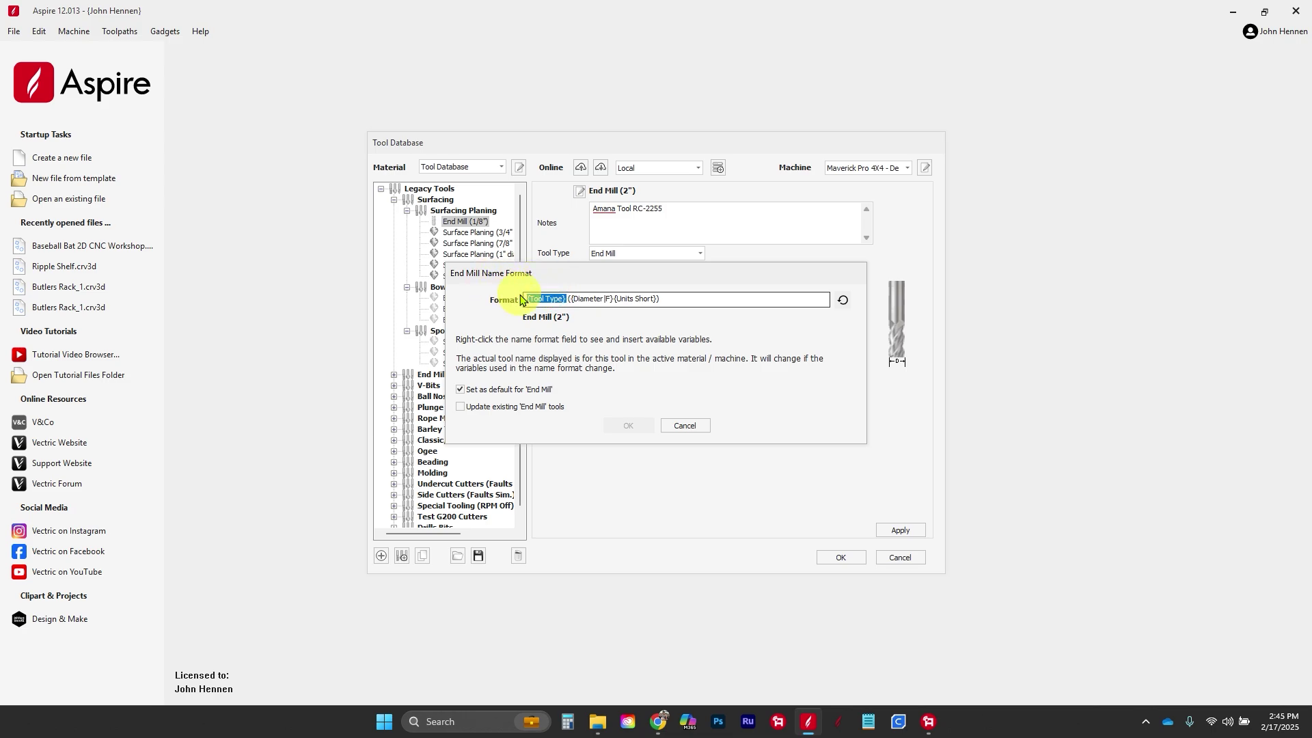
type("Amana Sur")
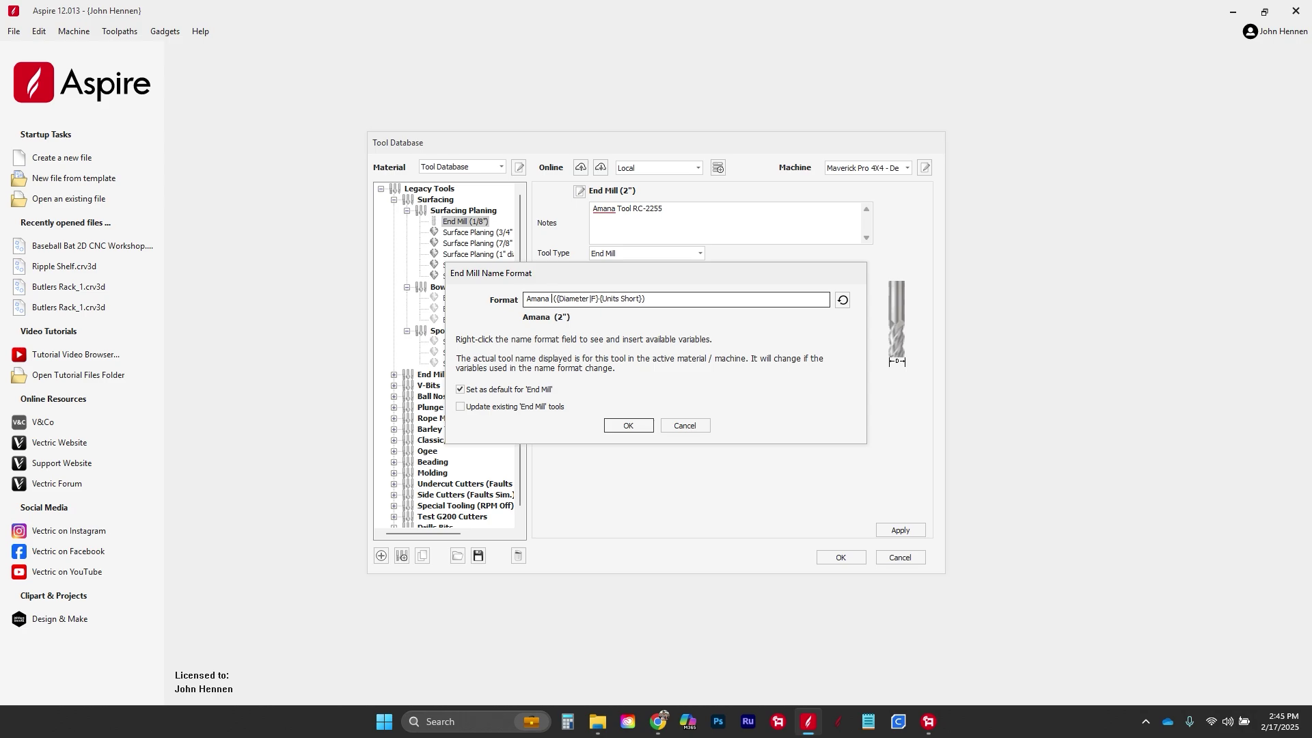
type("facing Bit")
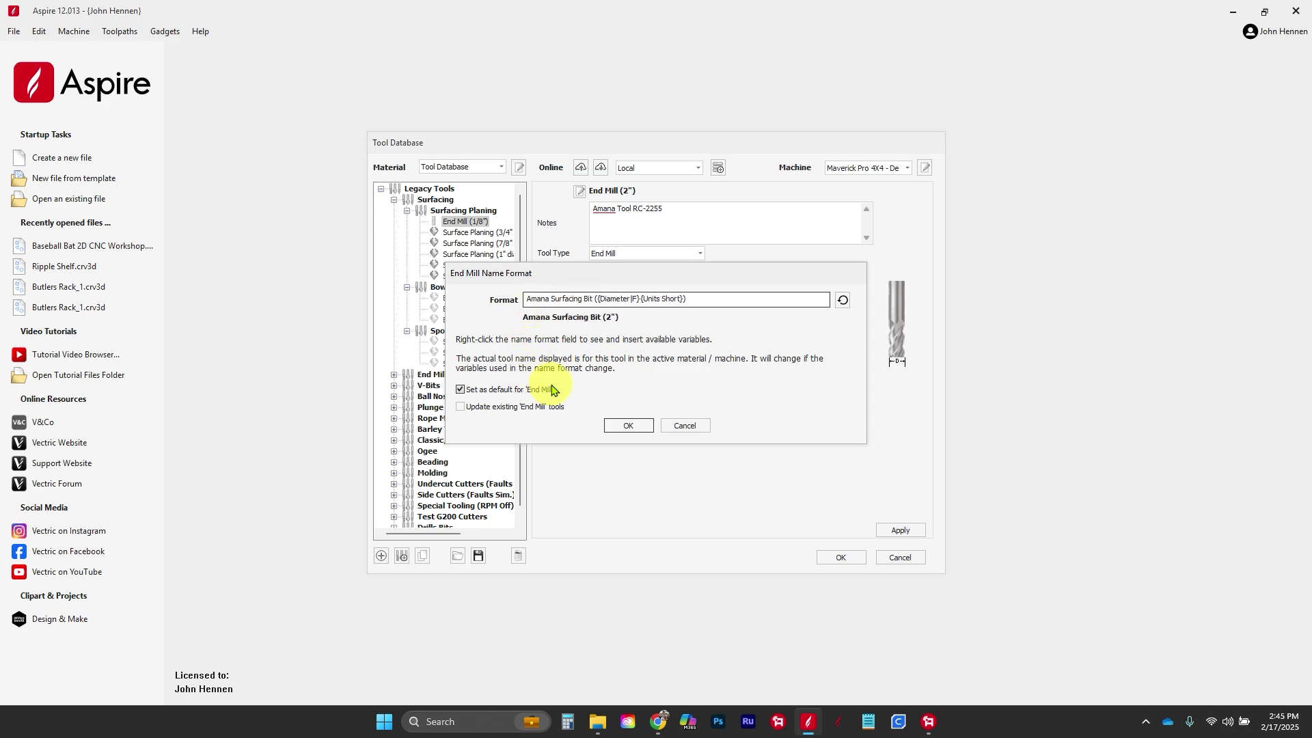
left_click(460, 389)
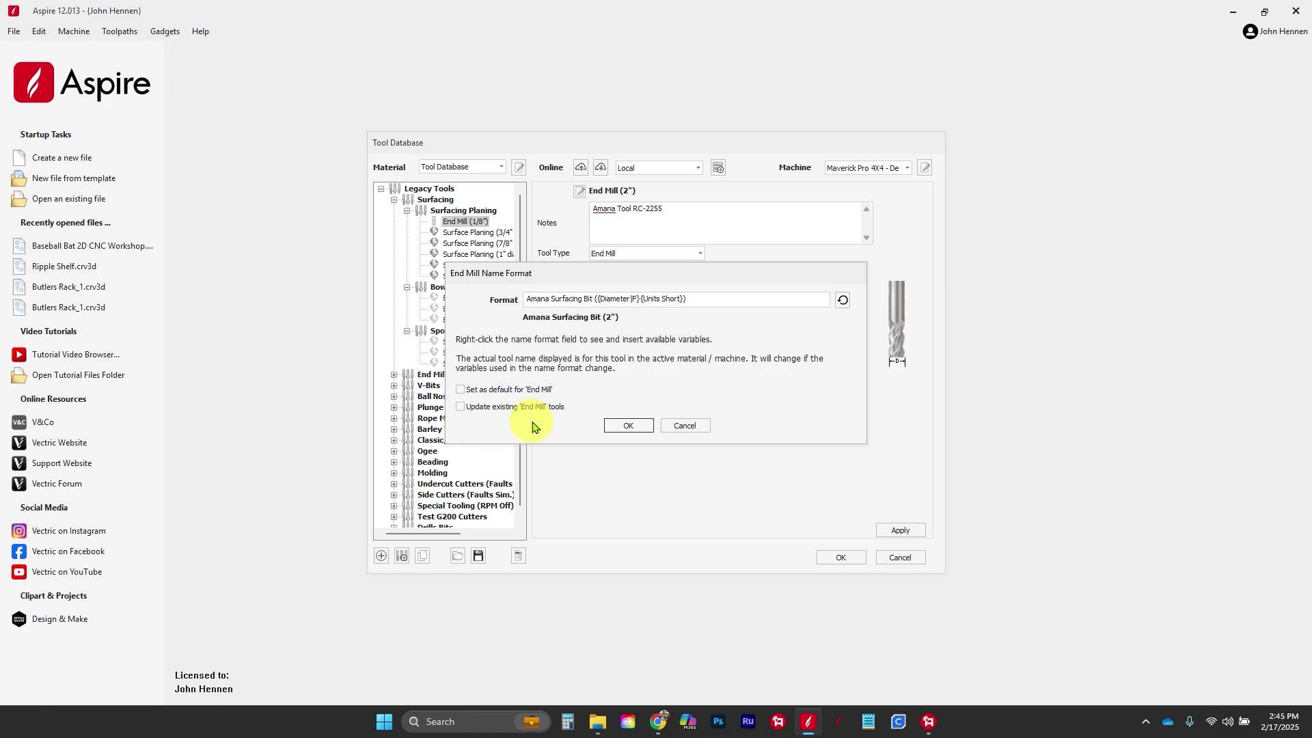
left_click(625, 425)
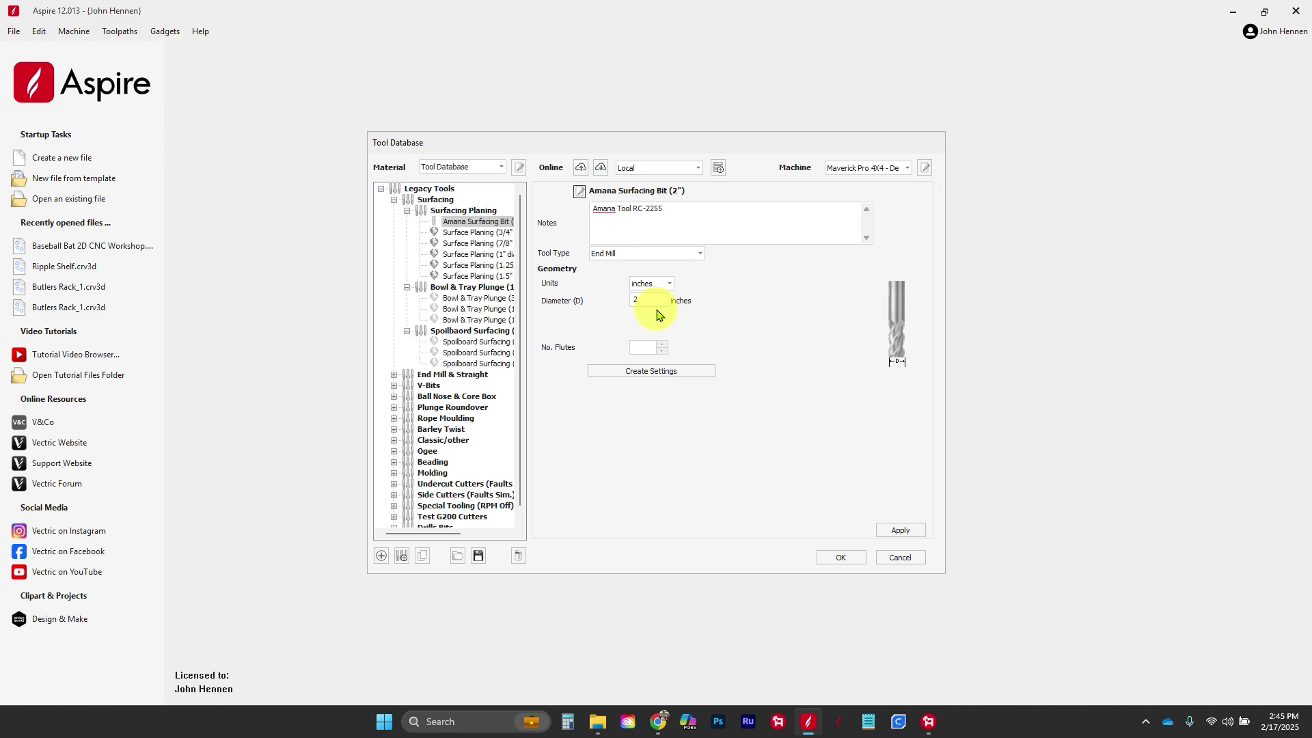
- Set the flute count to 5 and generate the tool's cutting settings
left_click(662, 344)
left_click(662, 344)
left_click(669, 371)
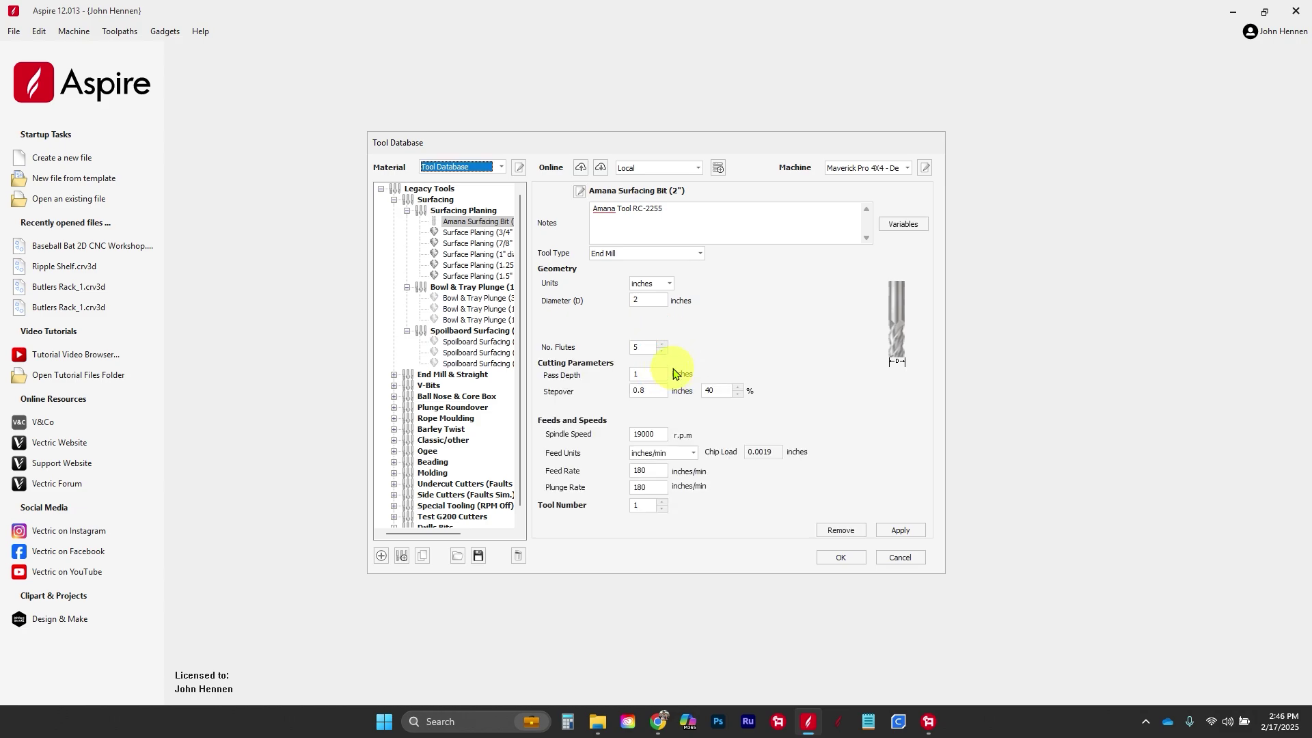
- Locate and highlight the .012 chip load answer in the RC-2255 product's Questions and Answers
key("alt+Tab")
scroll(602, 377, "down", 5)
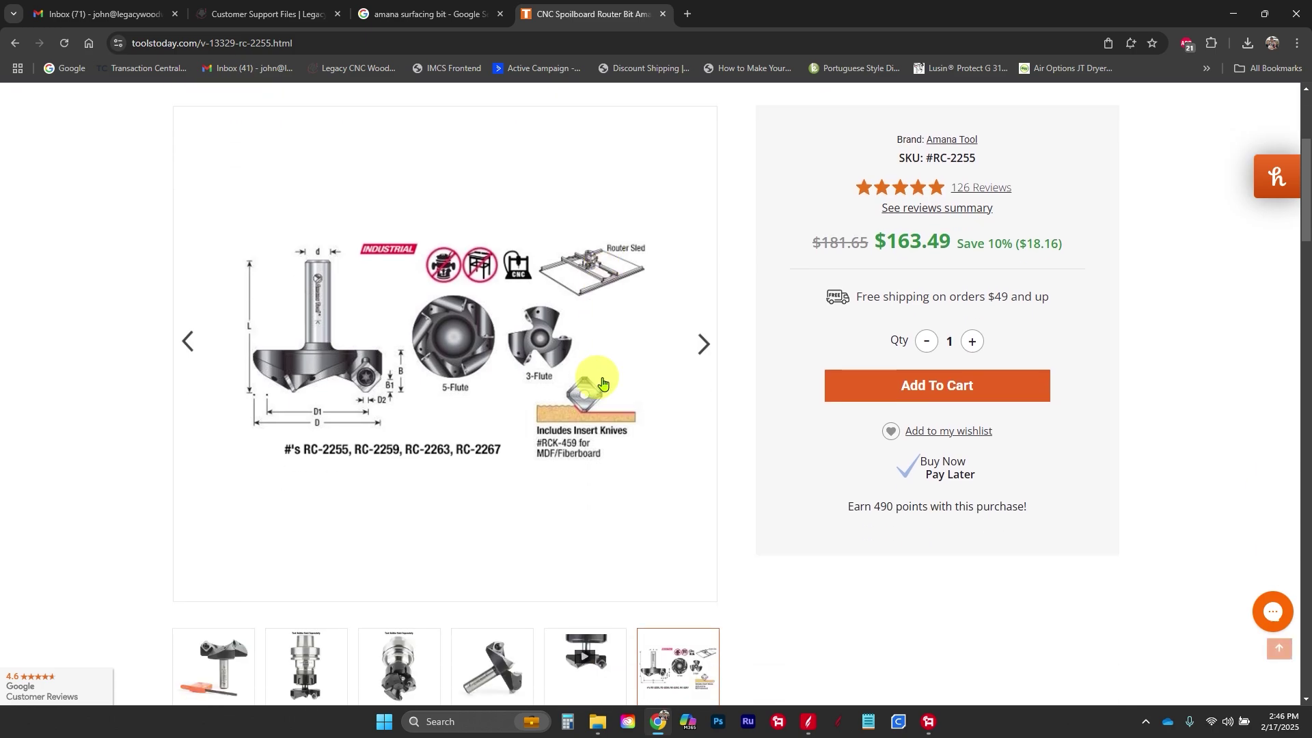
scroll(603, 382, "down", 8)
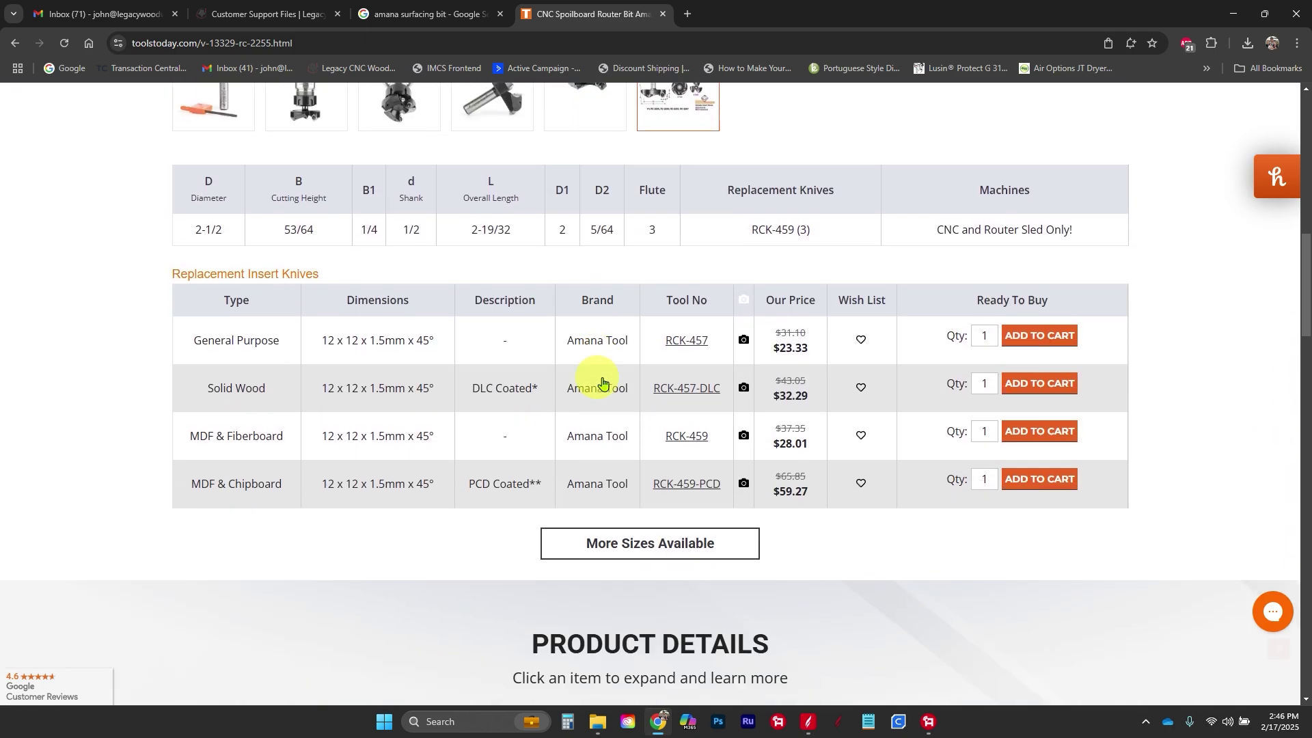
scroll(602, 383, "down", 8)
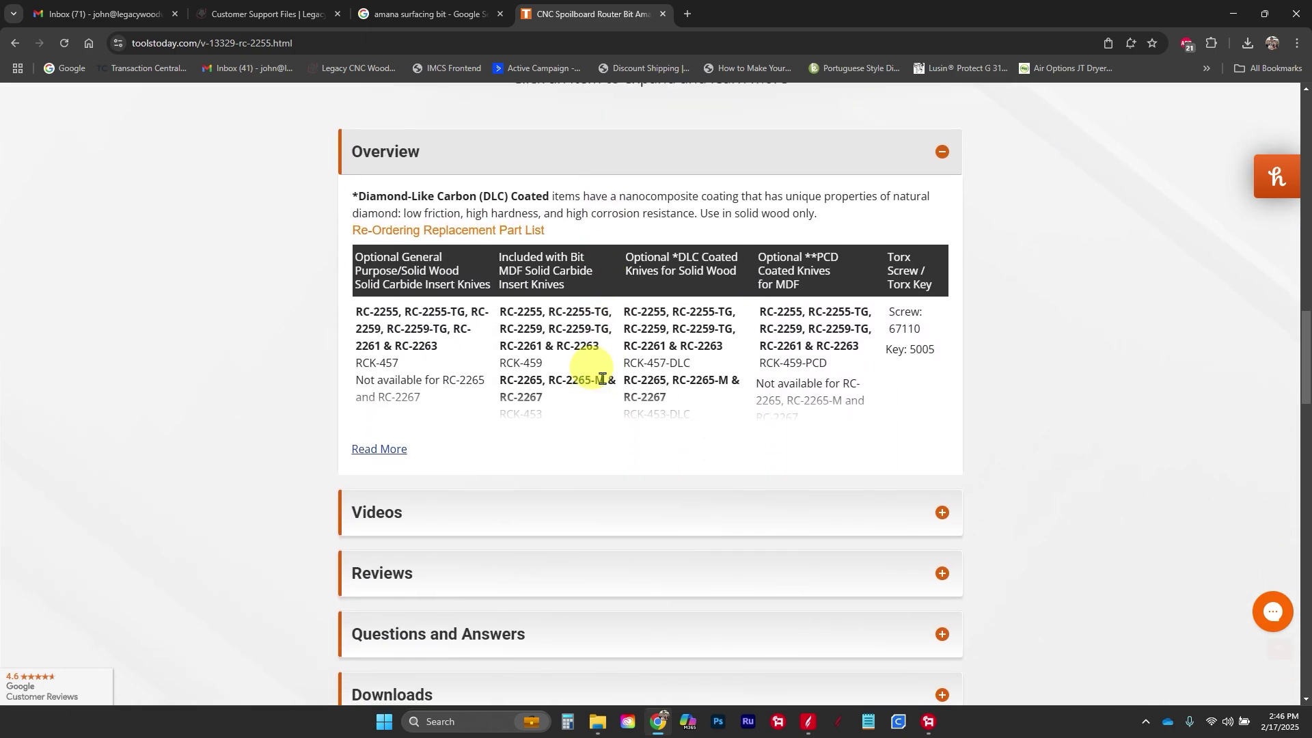
scroll(602, 383, "down", 5)
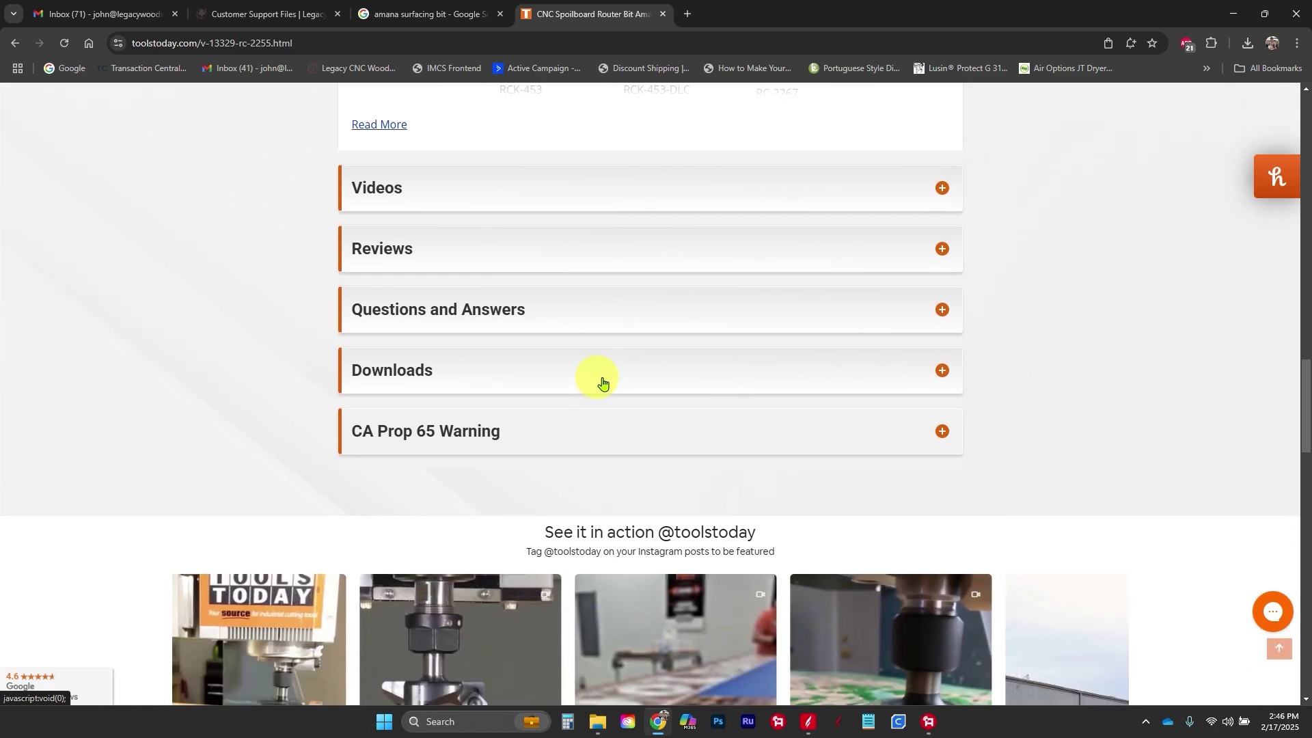
left_click(618, 308)
scroll(634, 322, "down", 3)
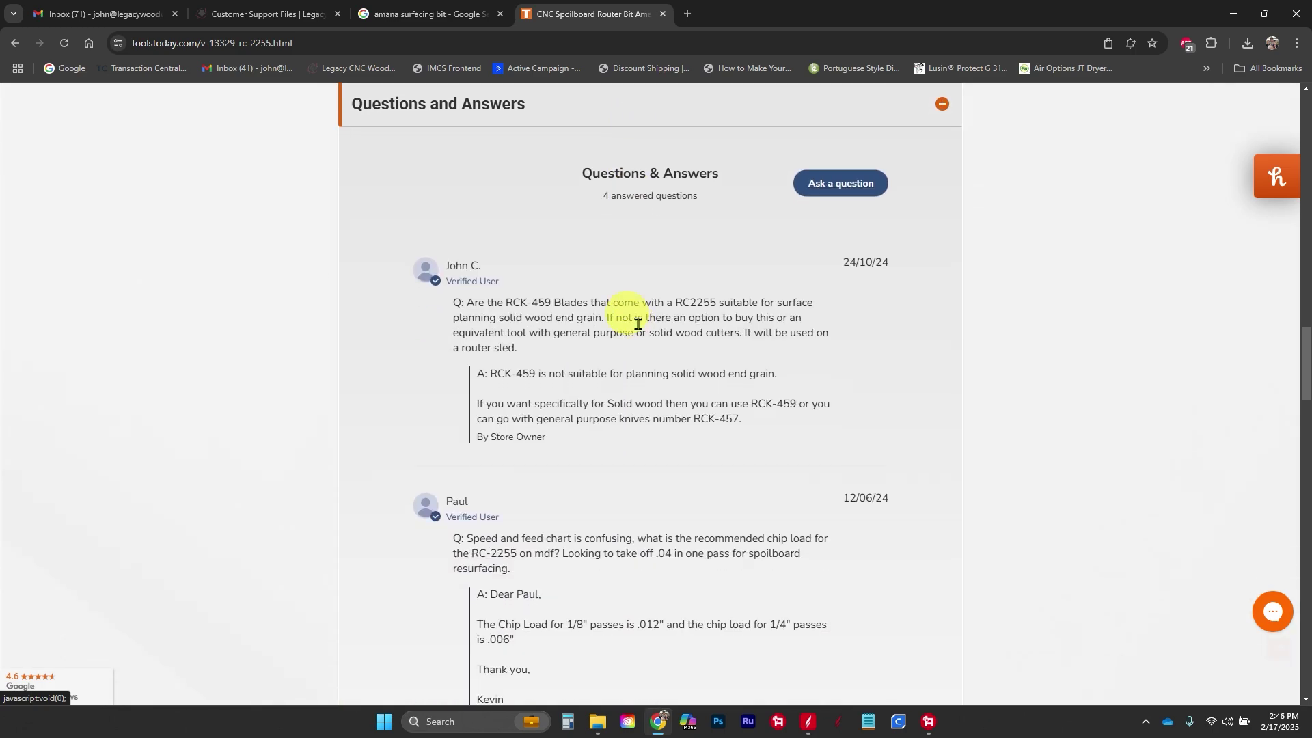
scroll(637, 324, "down", 4)
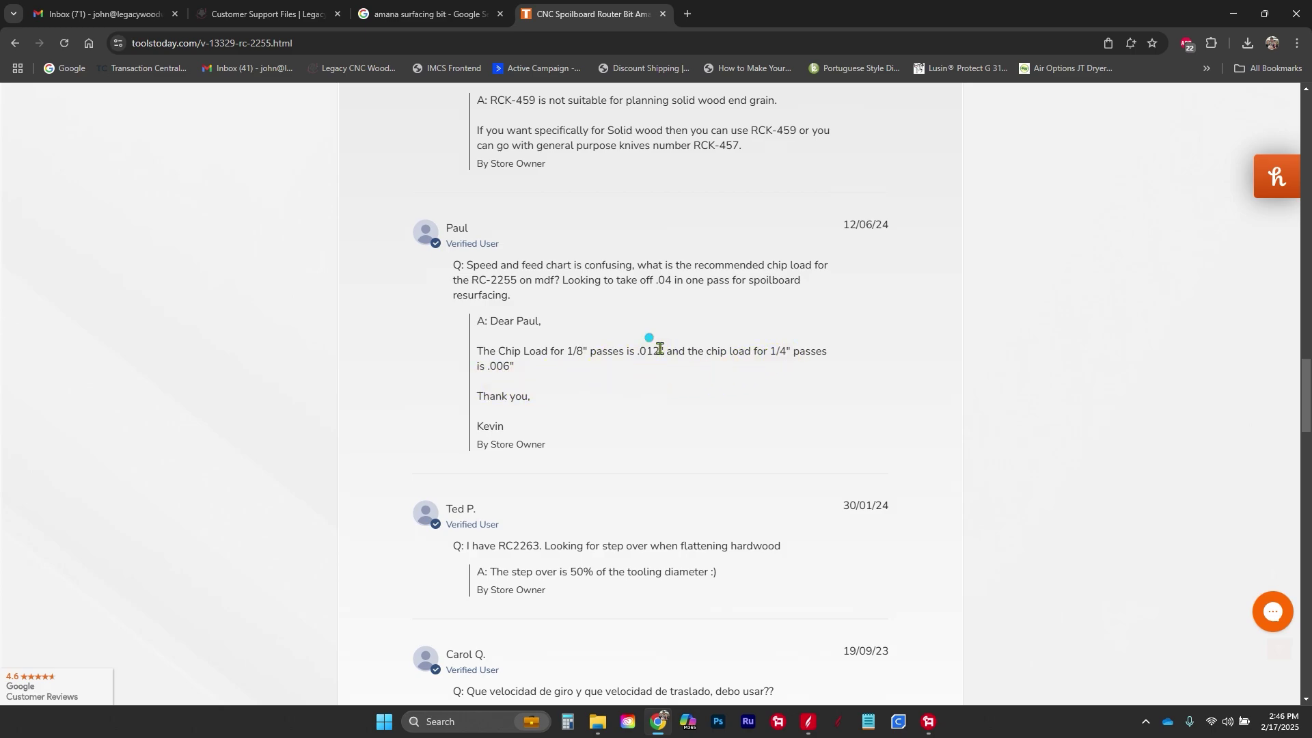
left_click_drag(659, 349, 646, 351)
- Set the bit's spindle speed to 10000 rpm and its feed and plunge rates to 450 in/min
key("alt+Tab")
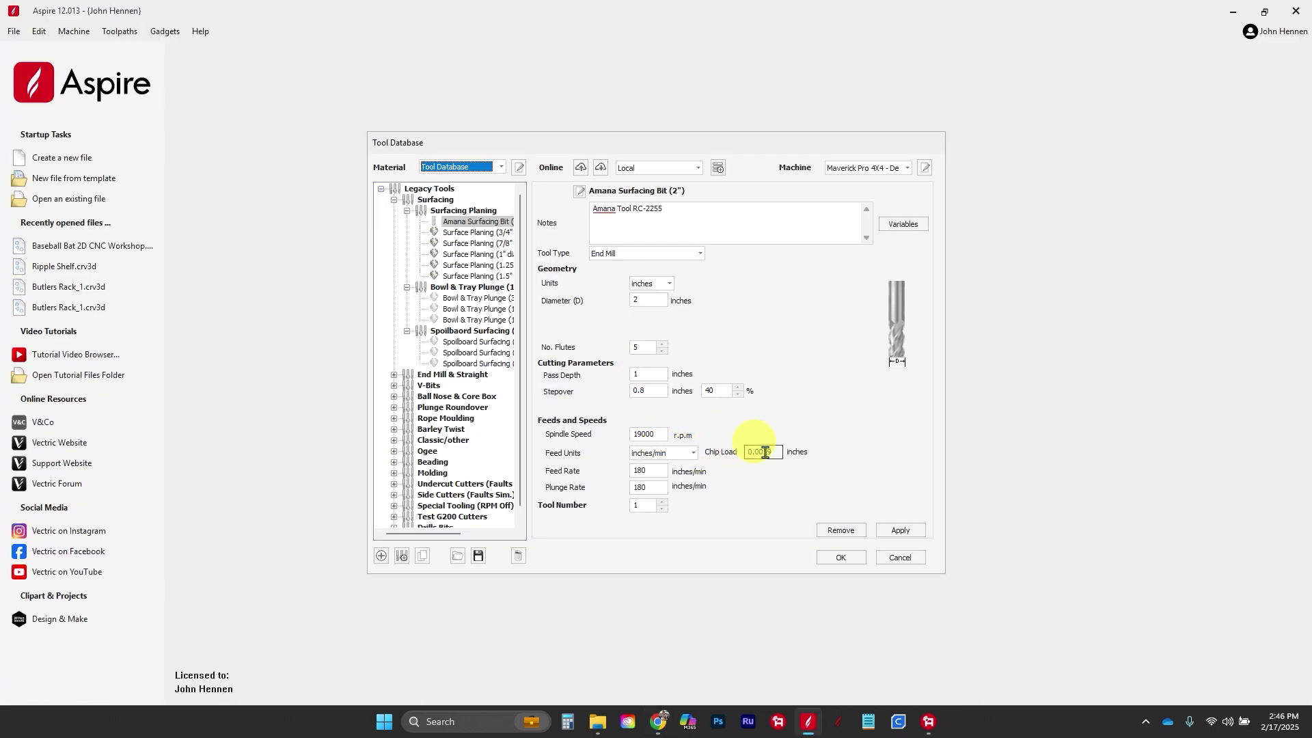
left_click(647, 435)
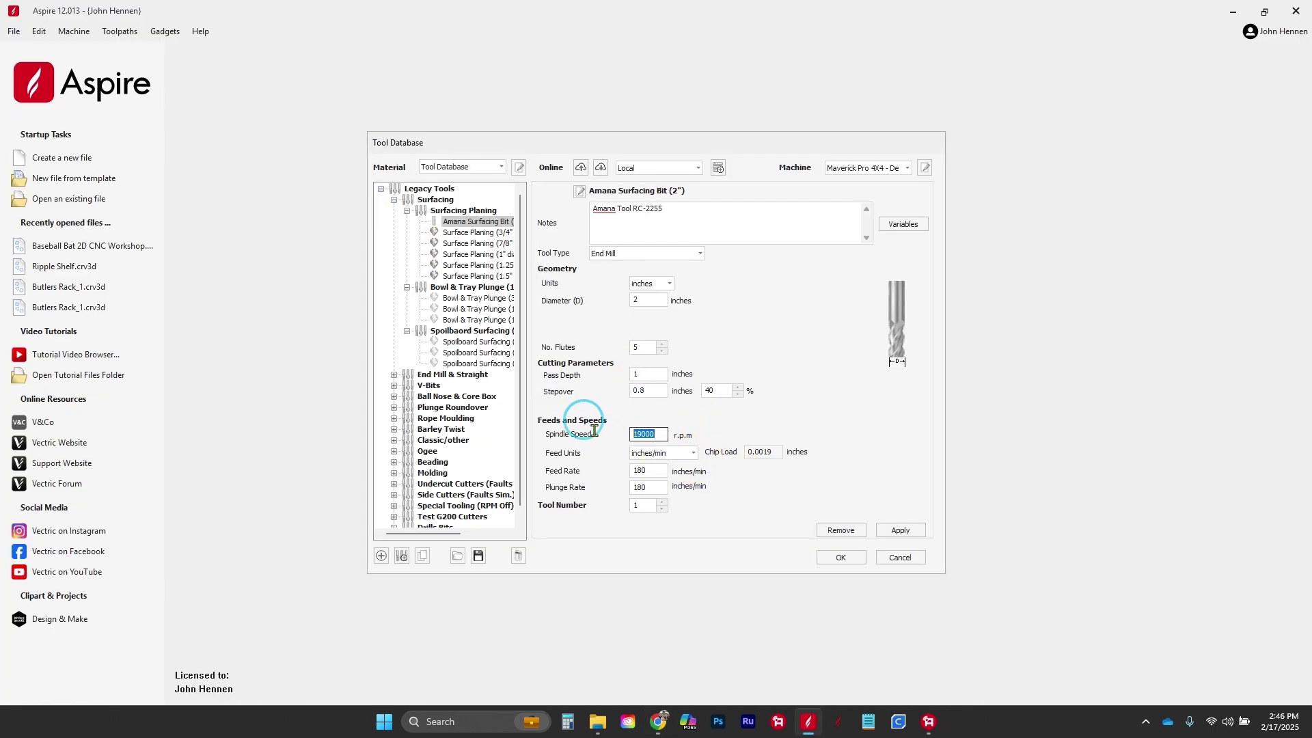
type("10000")
key("Tab")
key("Tab")
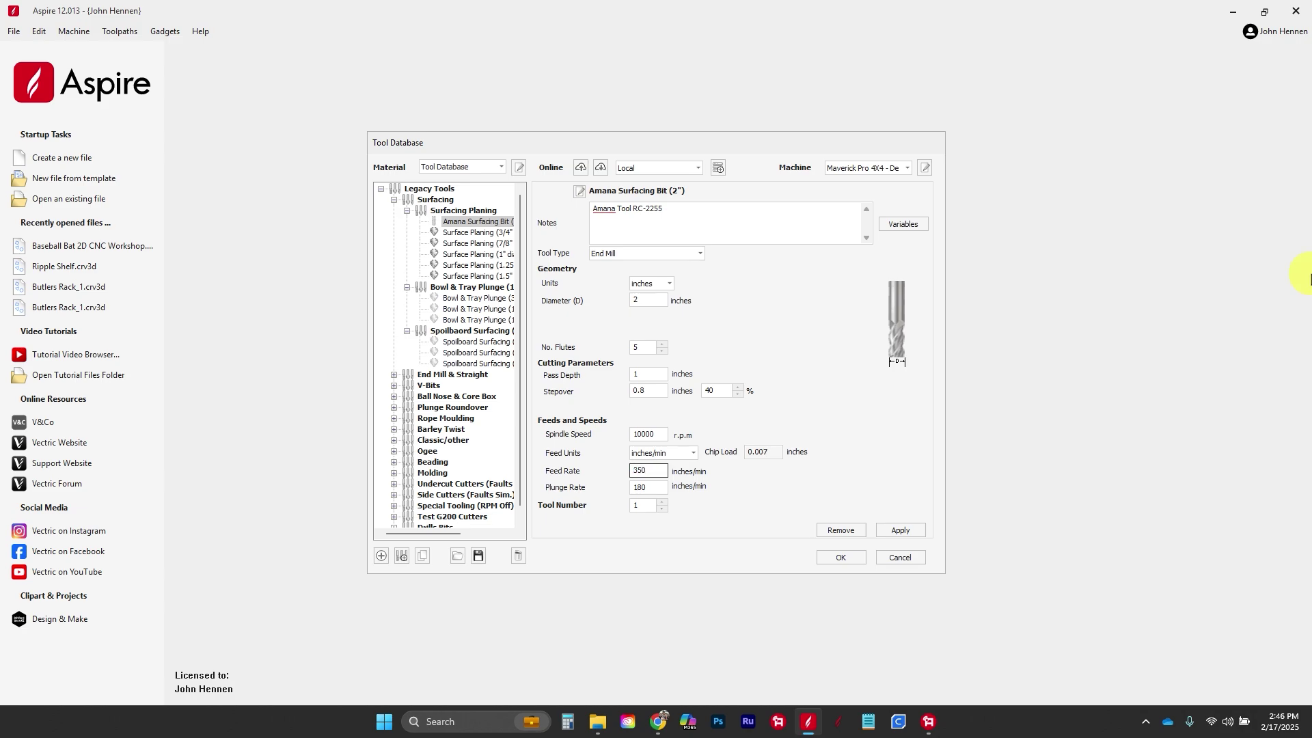
key("Tab")
type("3")
double_click(648, 471)
type("450")
key("Tab")
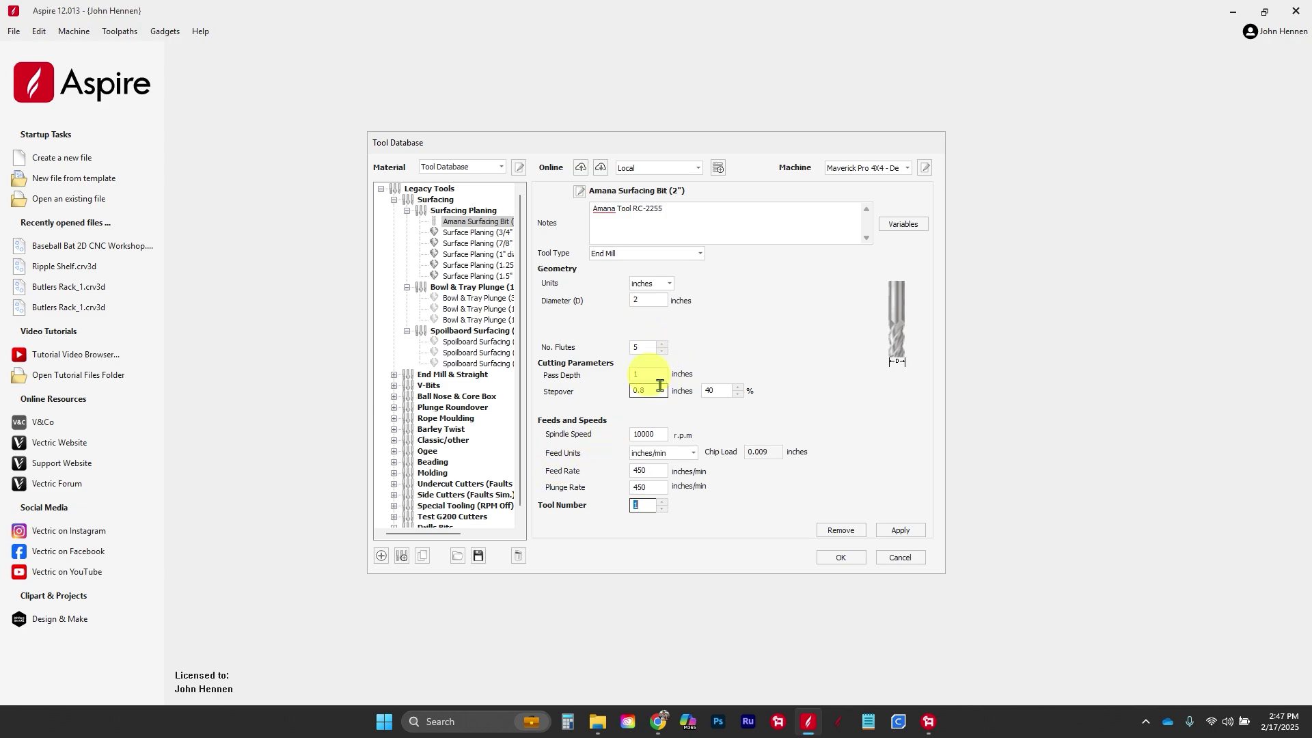
- Set the stepover to 45%, then apply and save the bit and close the Tool Database
double_click(711, 391)
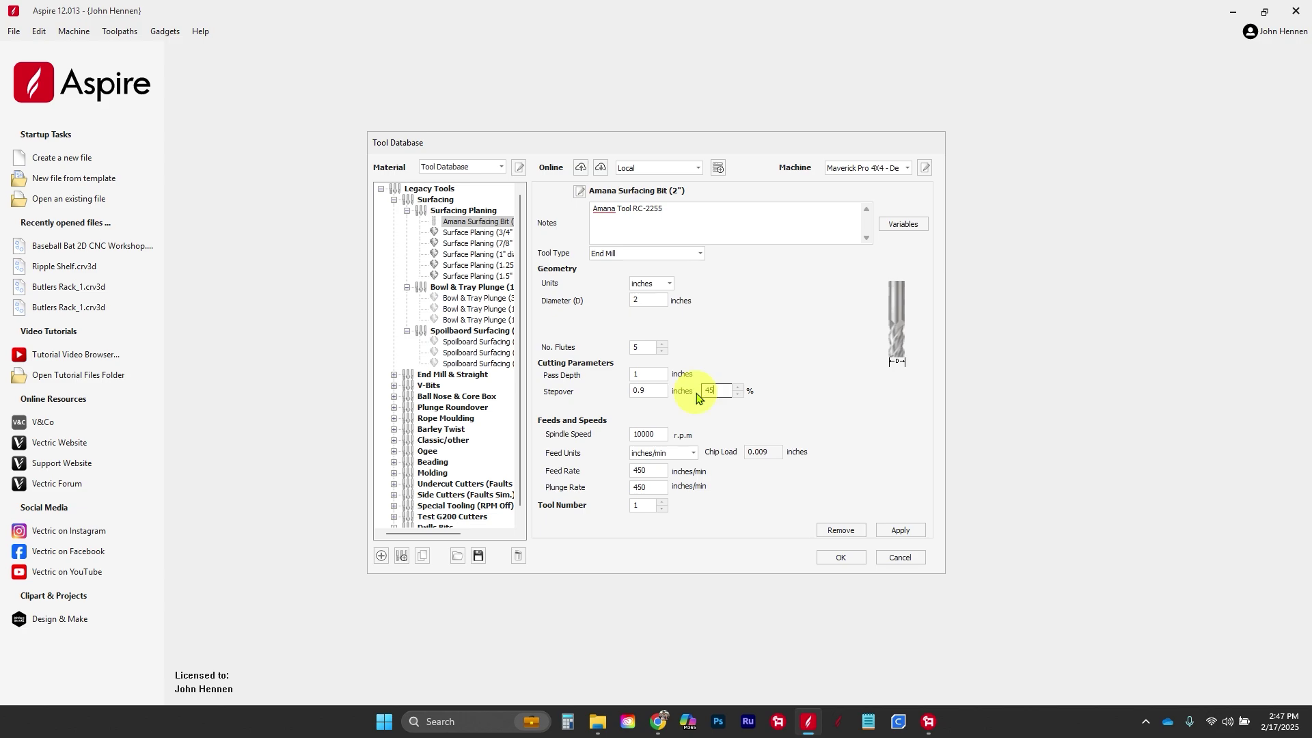
key("Tab")
left_click(894, 533)
left_click(846, 557)
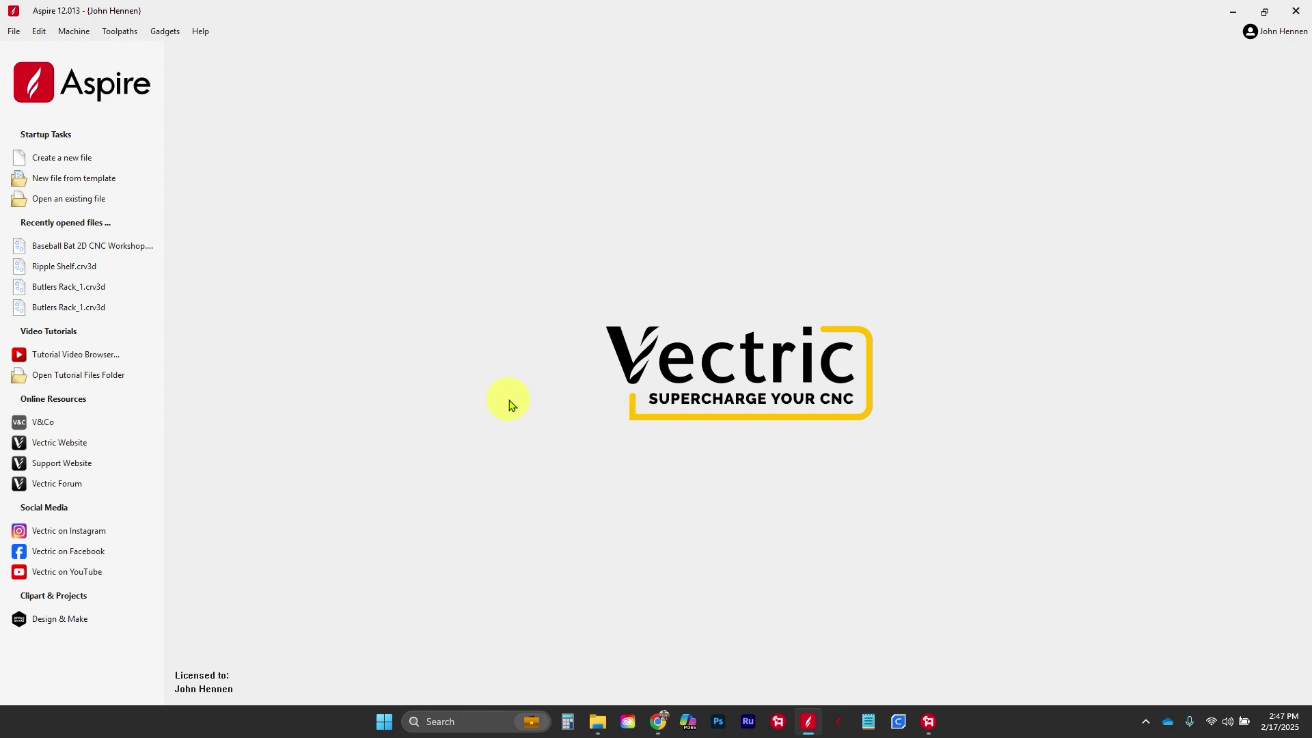
- Start a new 18 x 7 inch job and draw a 0.25 inch circle, removing its upper half
left_click(72, 159)
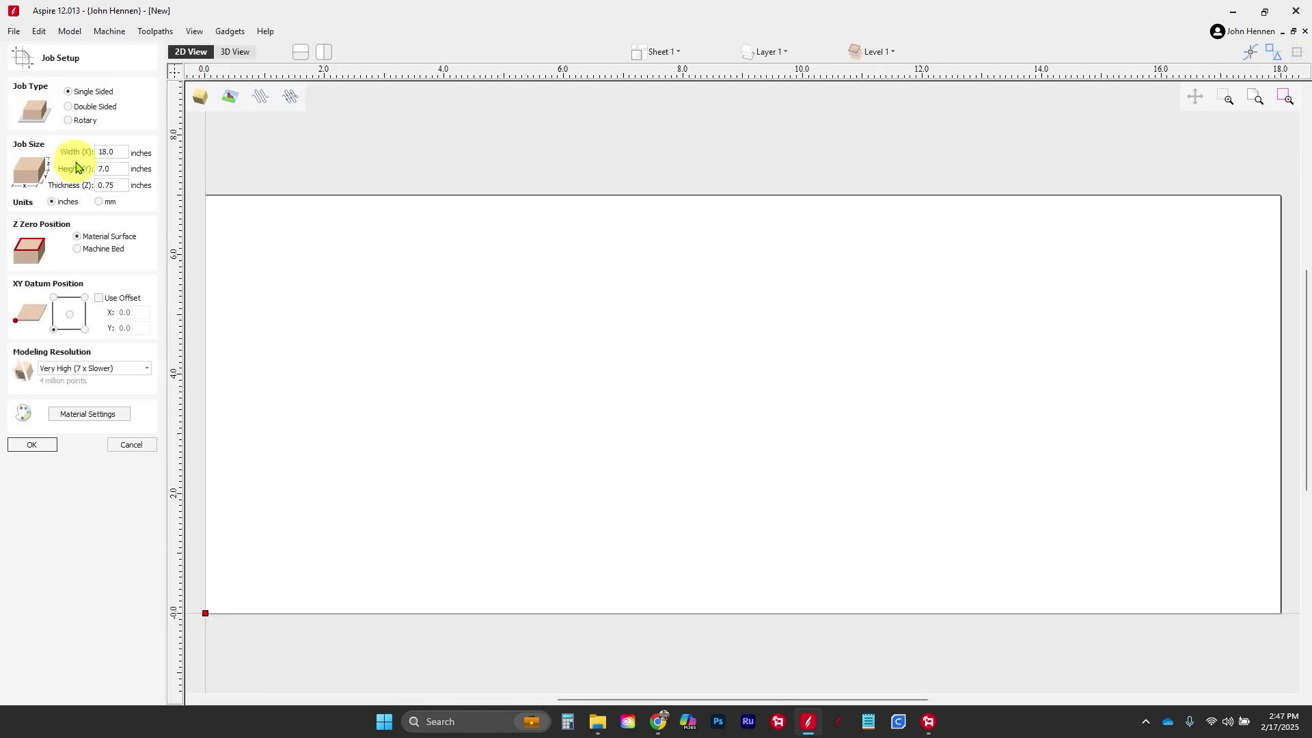
left_click(27, 444)
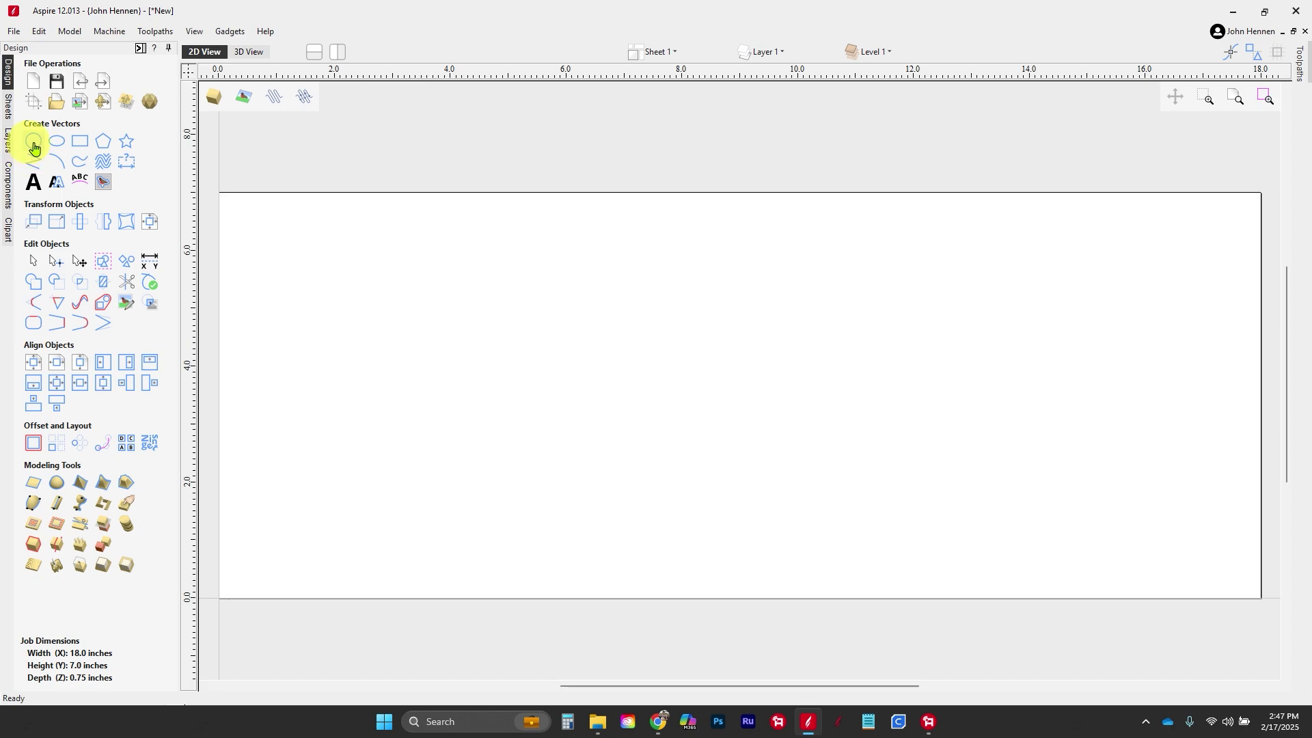
left_click(35, 143)
left_click_drag(769, 375, 756, 355)
right_click(756, 354)
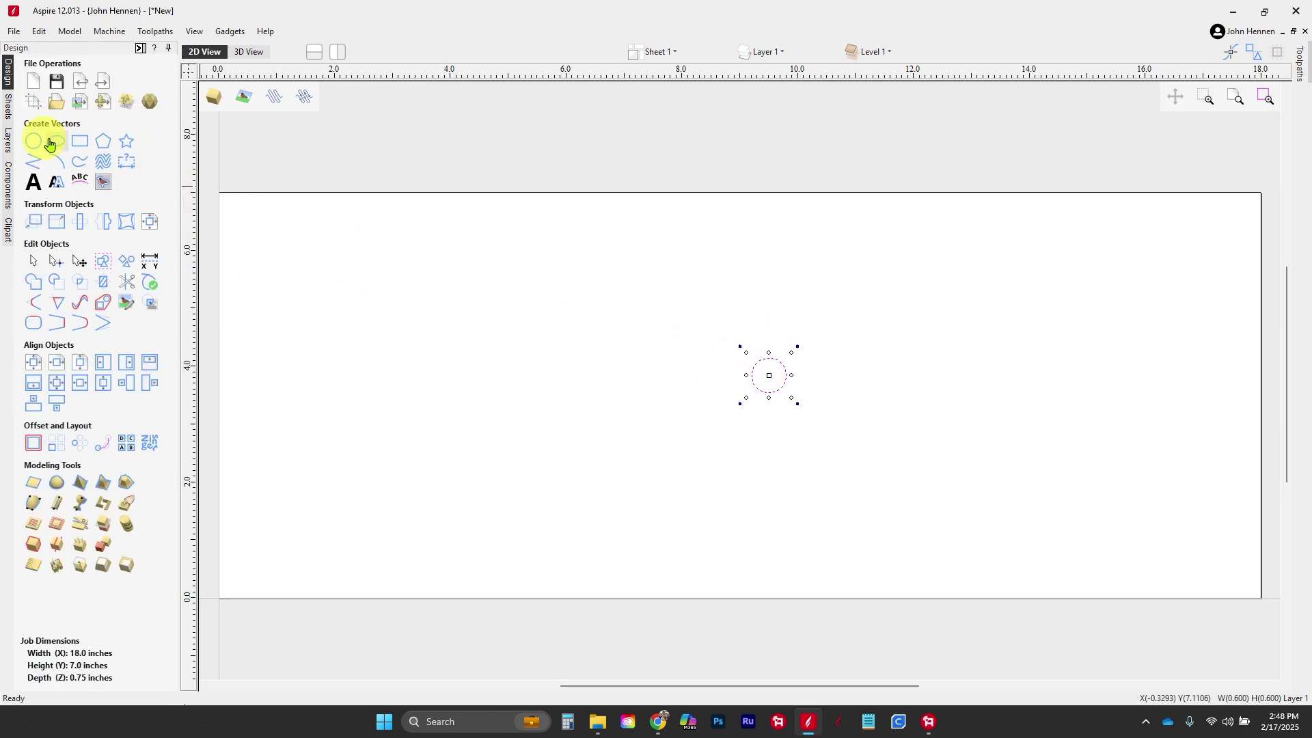
left_click(41, 143)
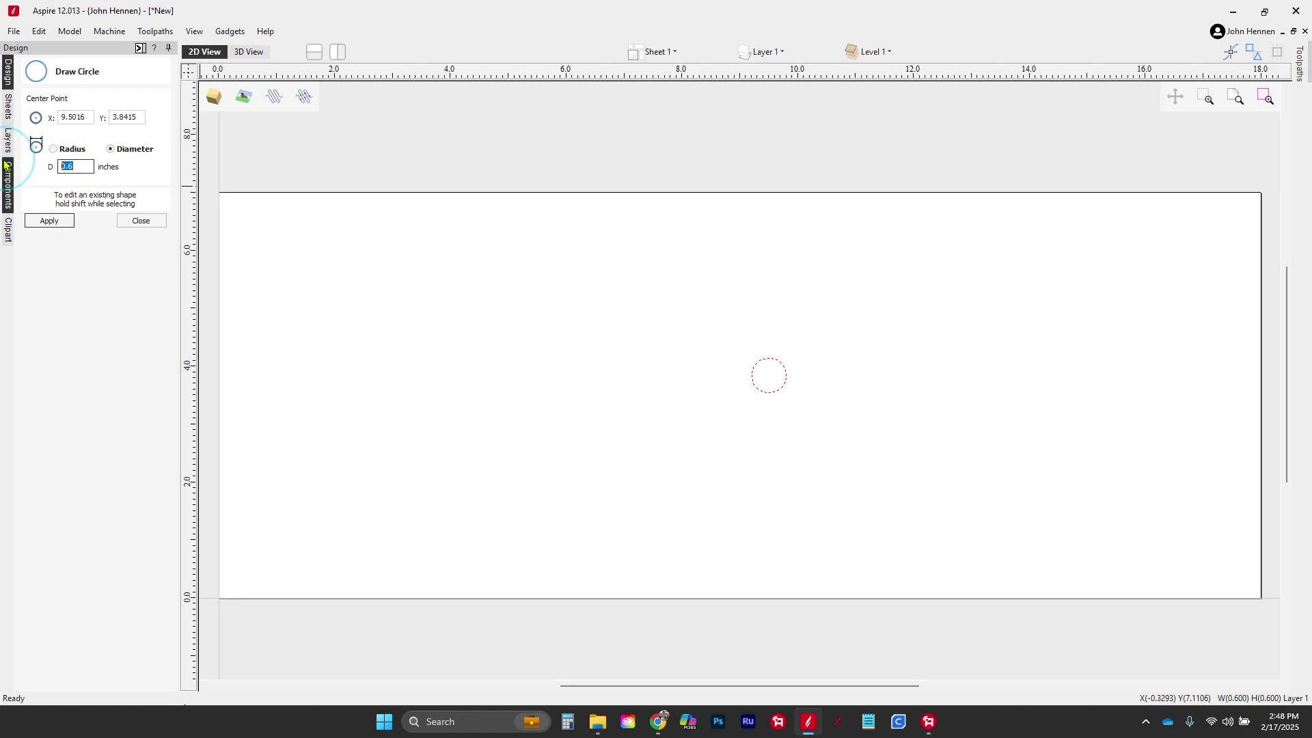
type("0.25")
key("Tab")
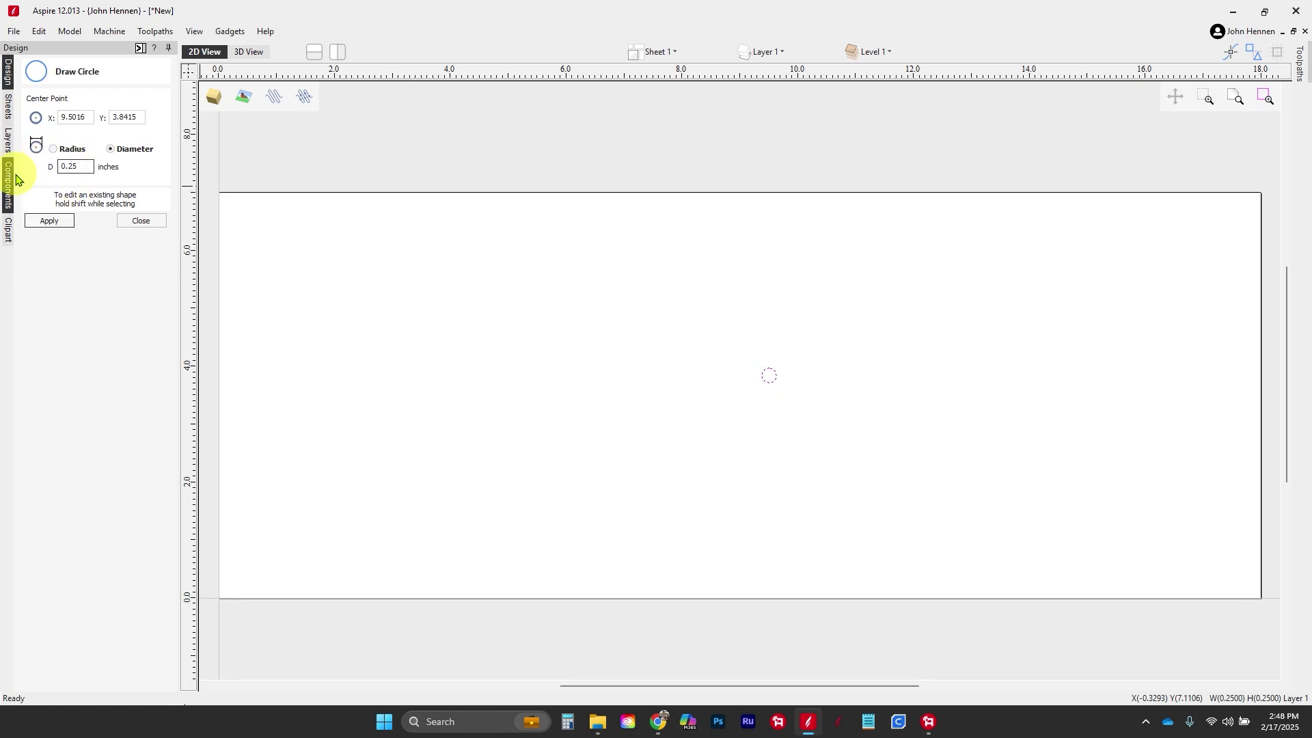
left_click(137, 220)
scroll(715, 375, "up", 5)
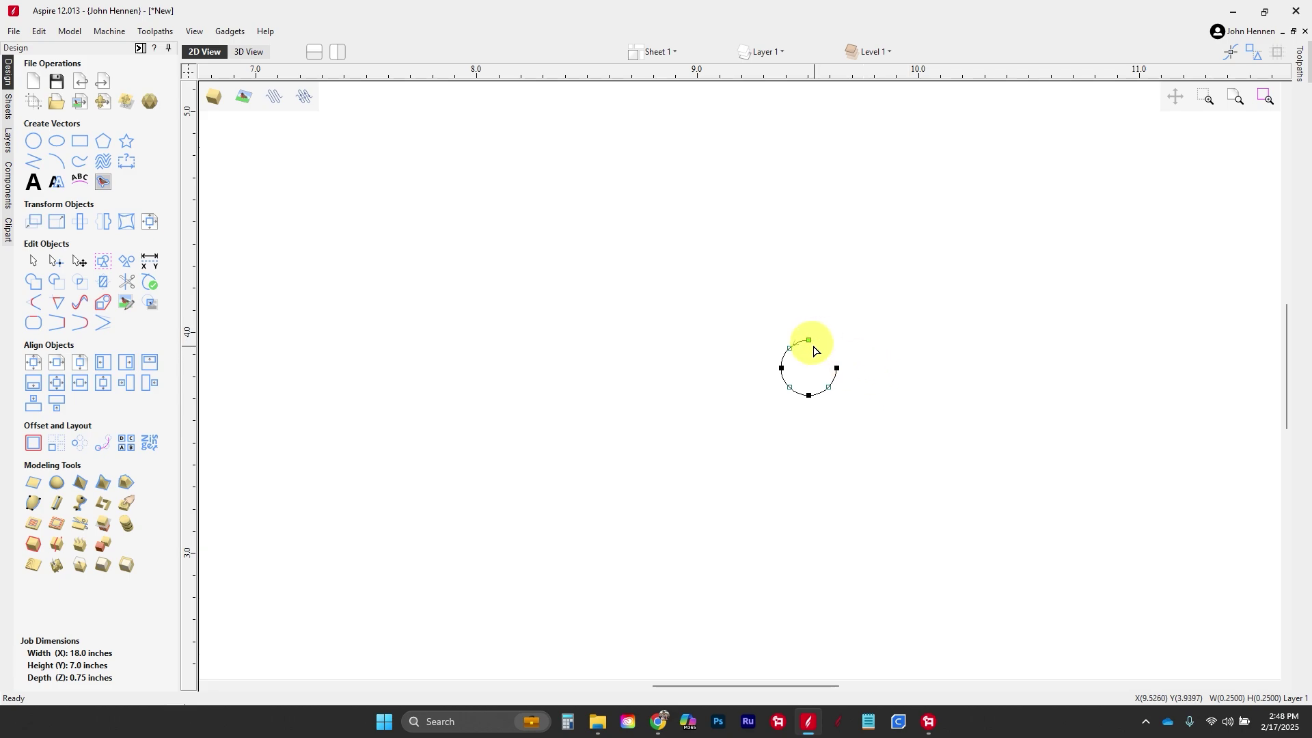
key("d")
key("Escape")
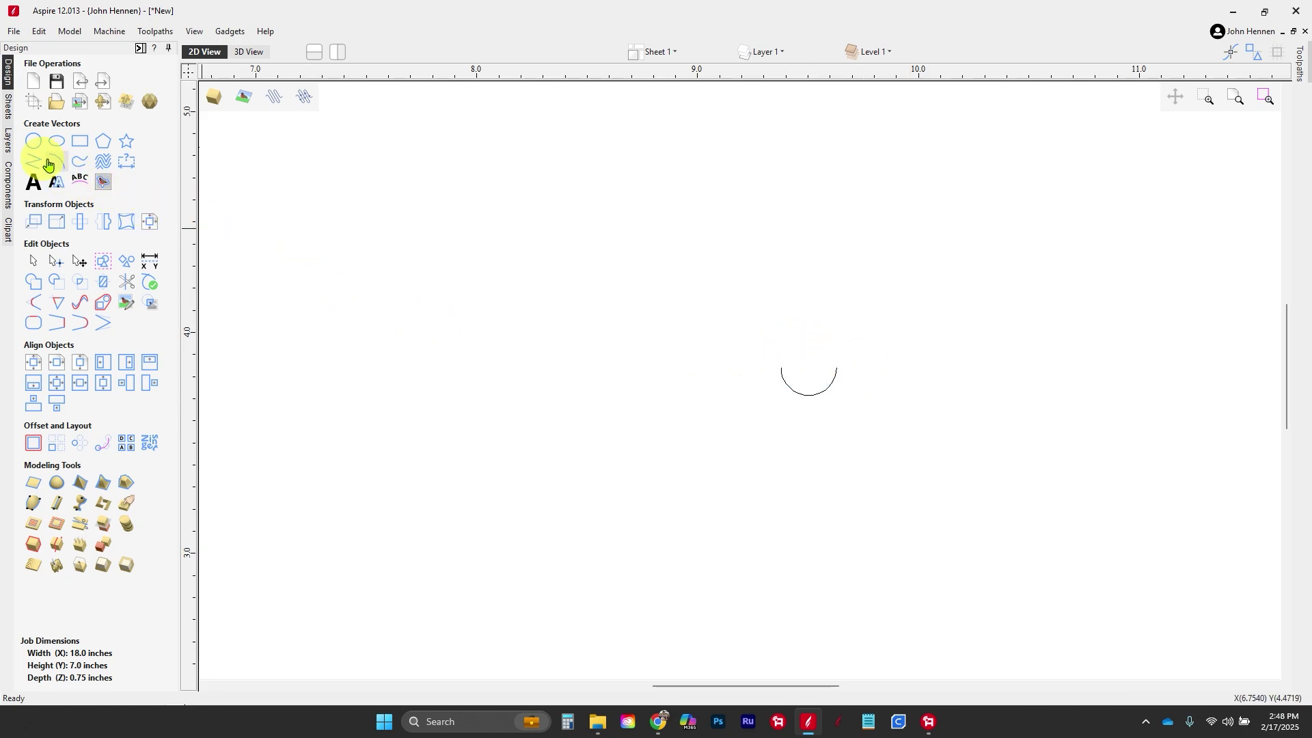
- Draw a 0.5 inch circle and trim it down to its top-left arc
left_click(34, 141)
left_click_drag(587, 317, 624, 266)
double_click(77, 166)
type("0.5")
key("Return")
left_click(142, 222)
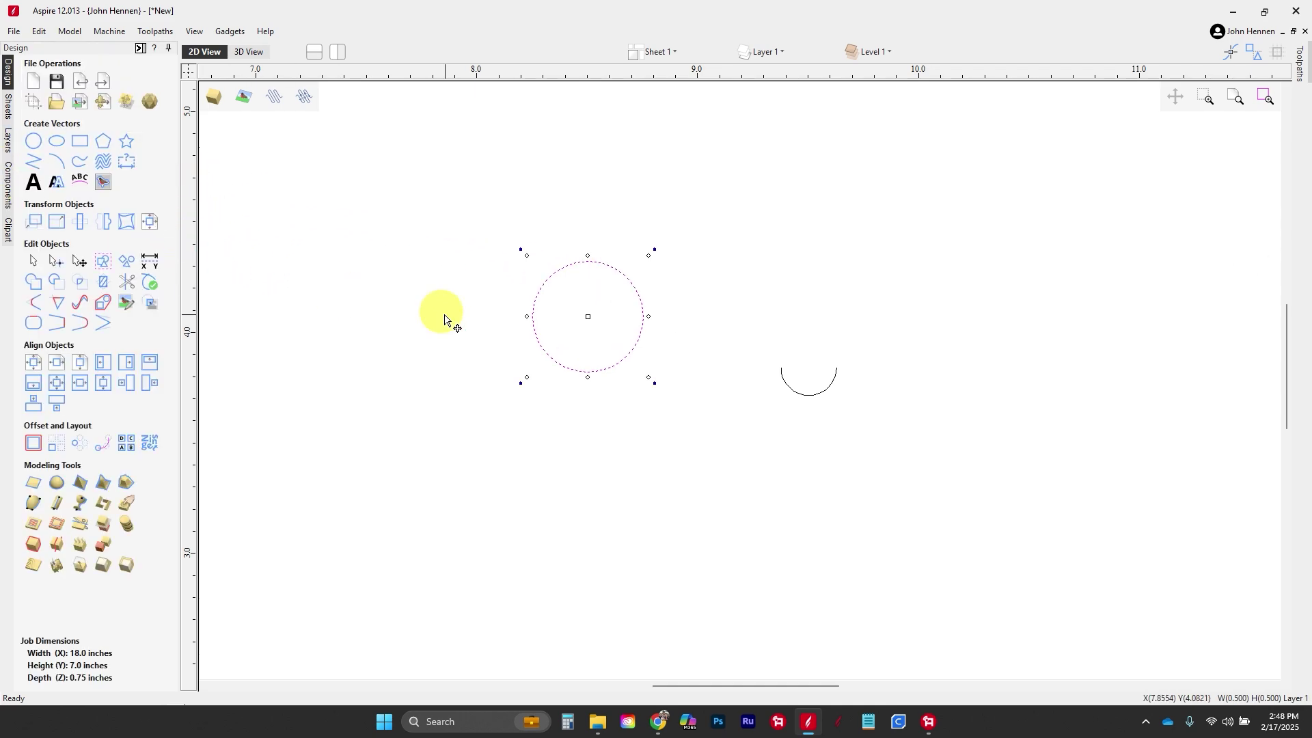
left_click(534, 321)
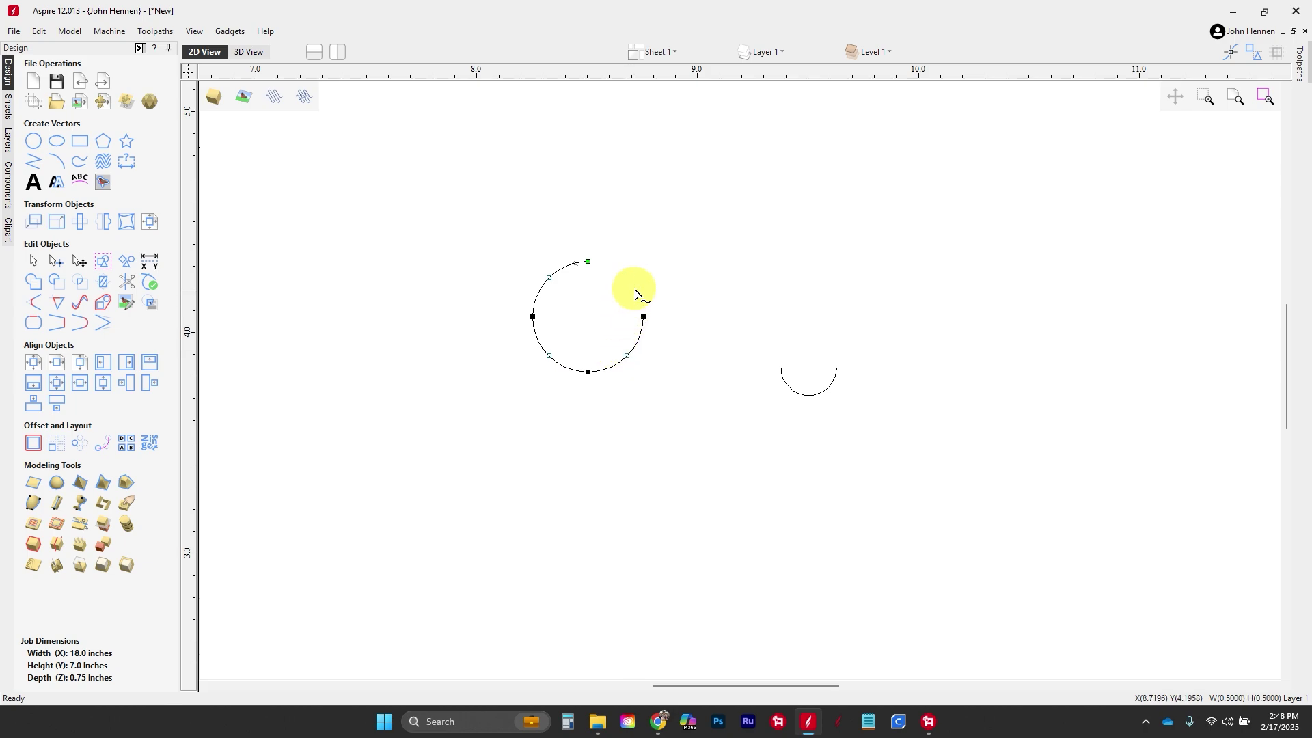
mouse_move(635, 294)
left_mouse_down()
mouse_move(642, 362)
mouse_move(572, 372)
mouse_move(535, 299)
mouse_move(537, 315)
mouse_move(837, 363)
left_mouse_up()
- Move the arc relatively by 0.25 inch, then by -0.125 inch, to line it up
left_click(524, 297)
left_click(538, 312)
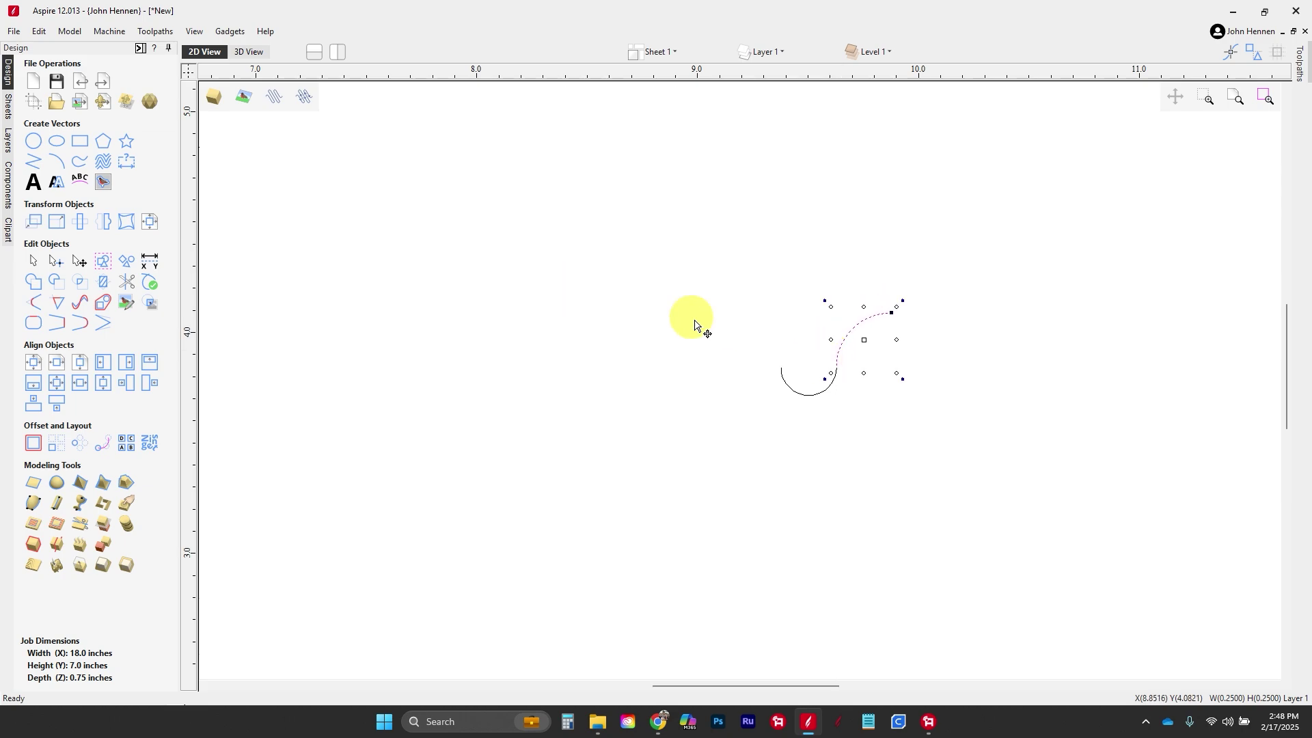
left_click(36, 221)
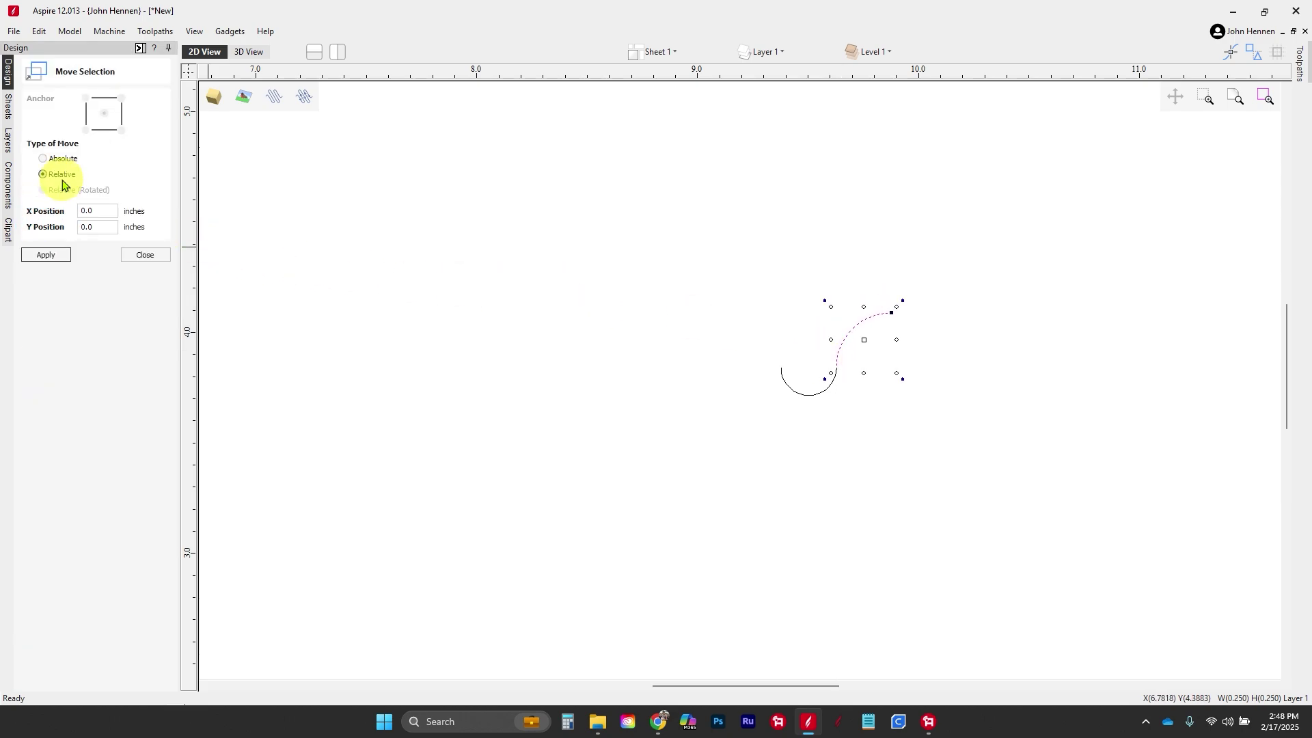
double_click(92, 210)
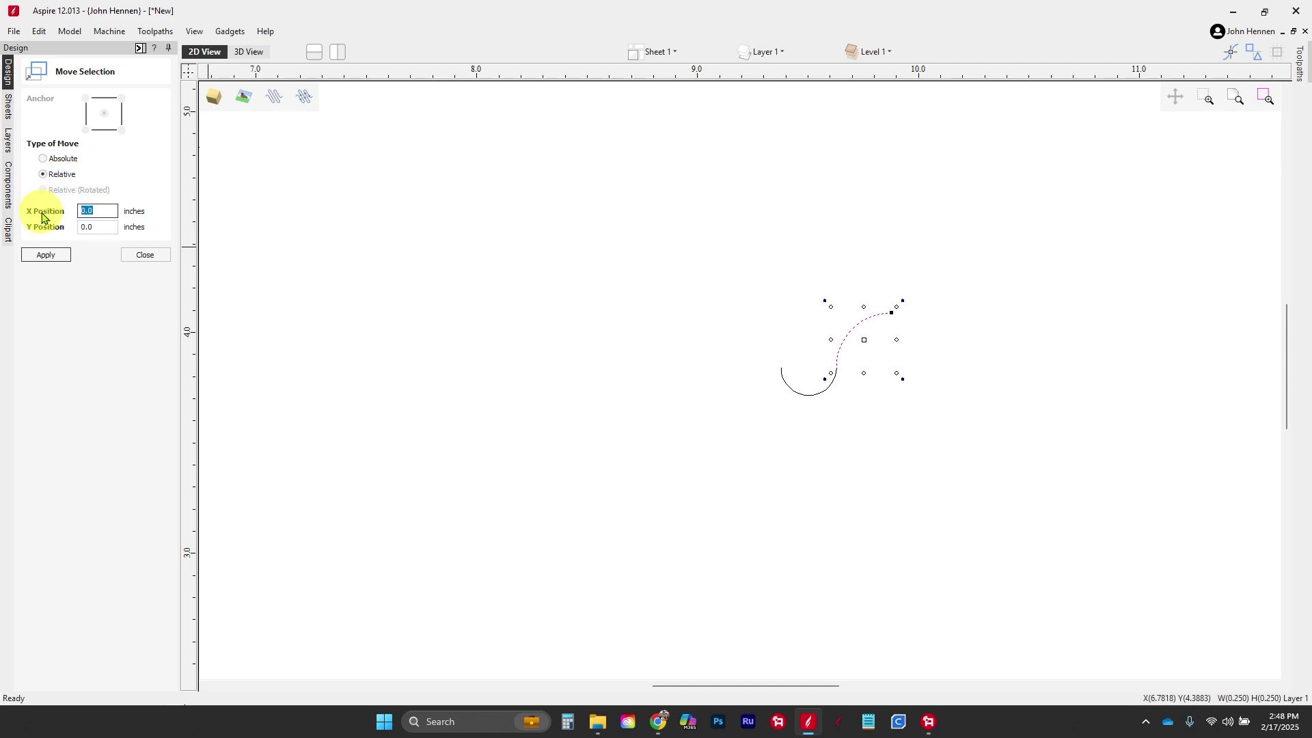
type("0.25")
key("Return")
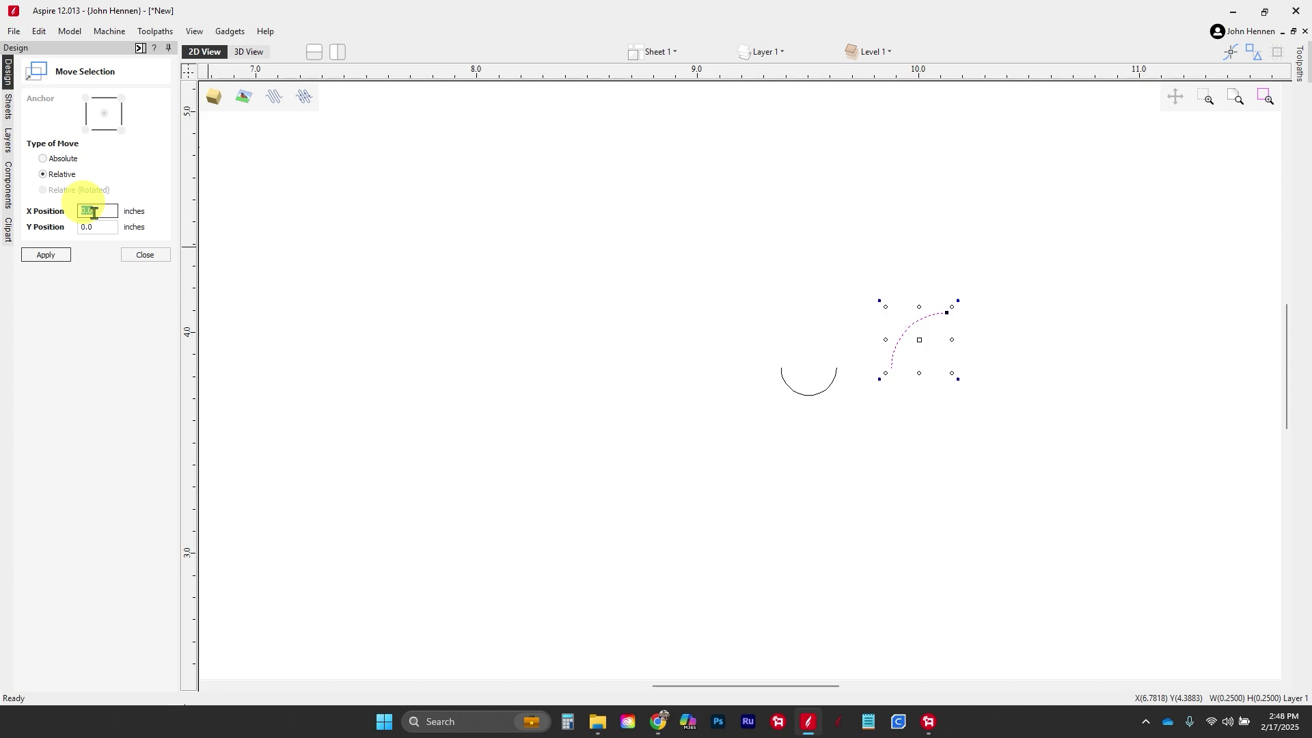
type("-0.125")
key("Return")
left_click(157, 256)
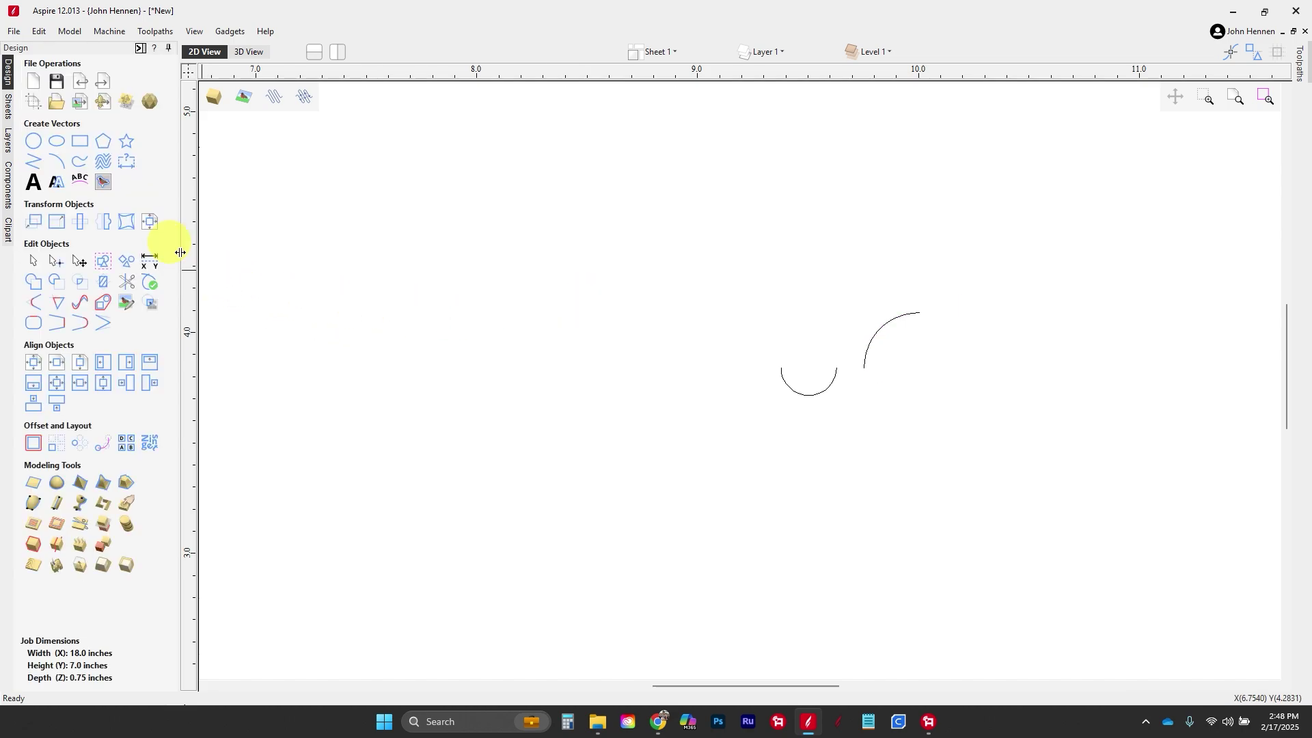
- Draw a line connecting the upper arc's end to the small arc's end
left_click(38, 168)
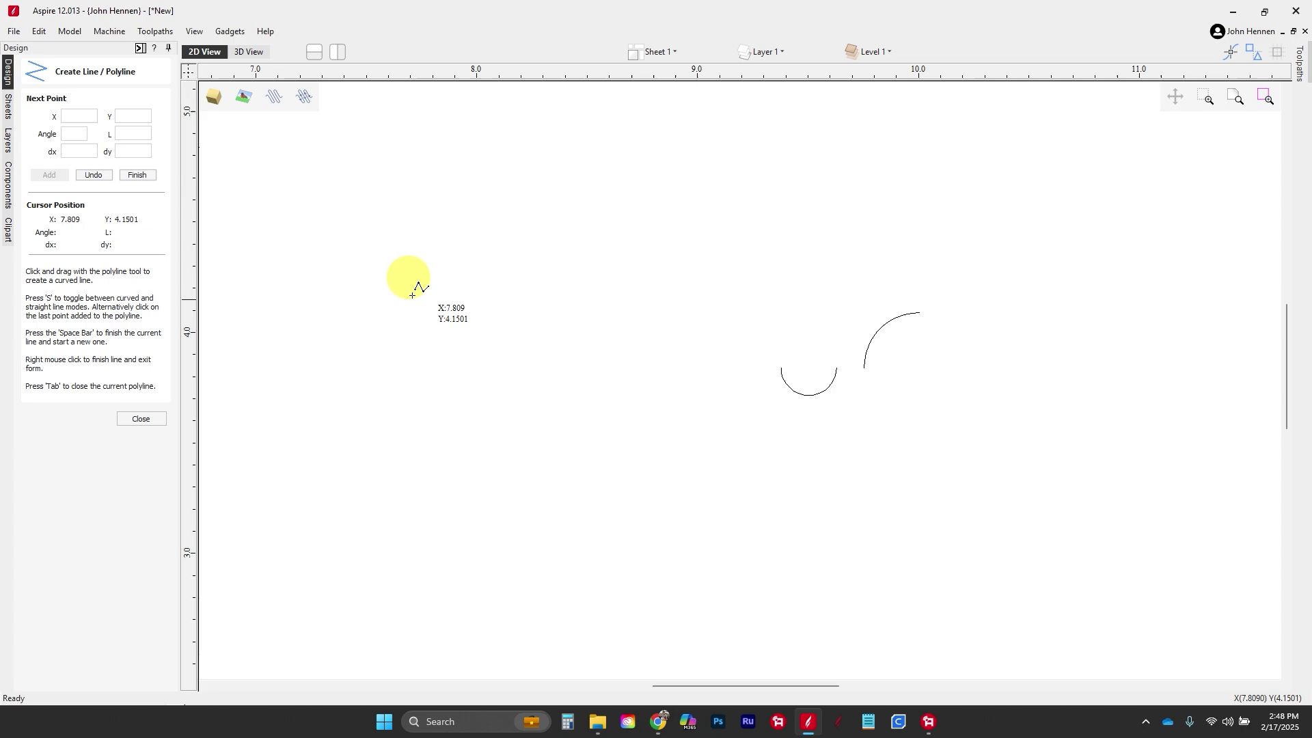
left_click(863, 368)
left_click(837, 367)
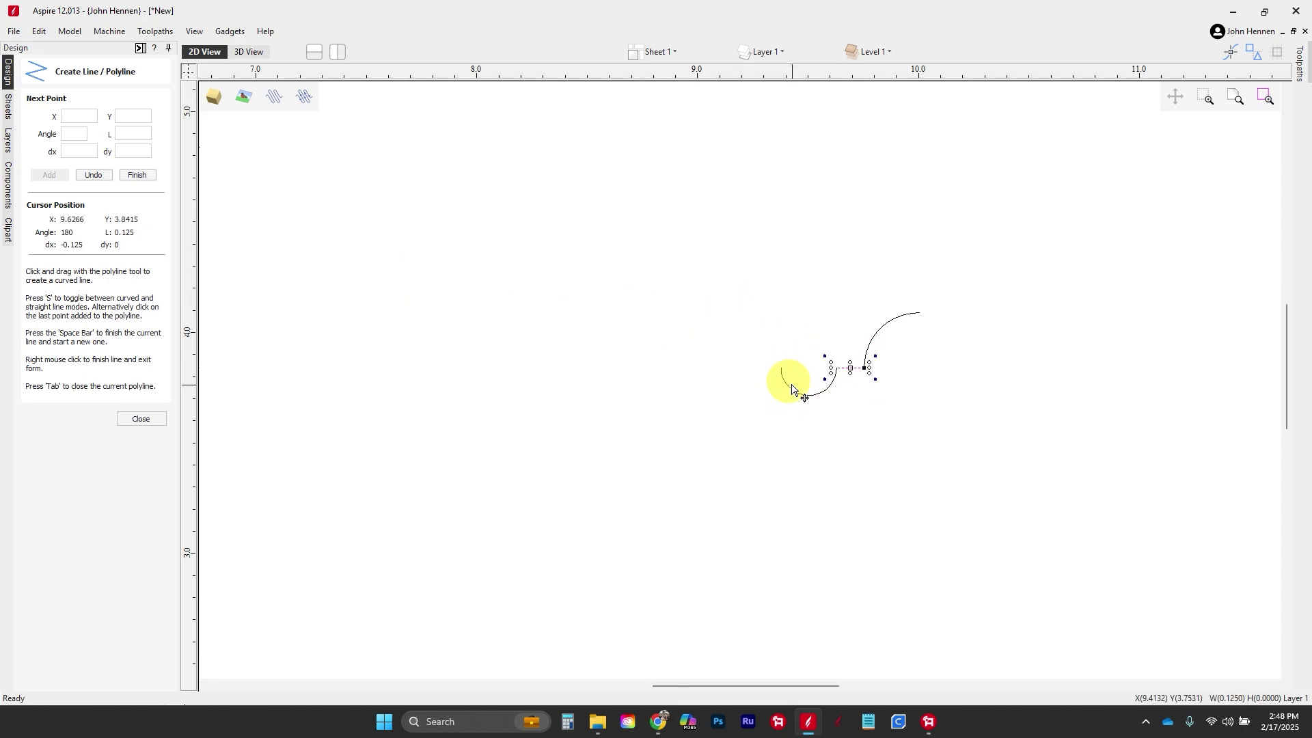
right_click(810, 373)
left_click(791, 393)
left_click(791, 394)
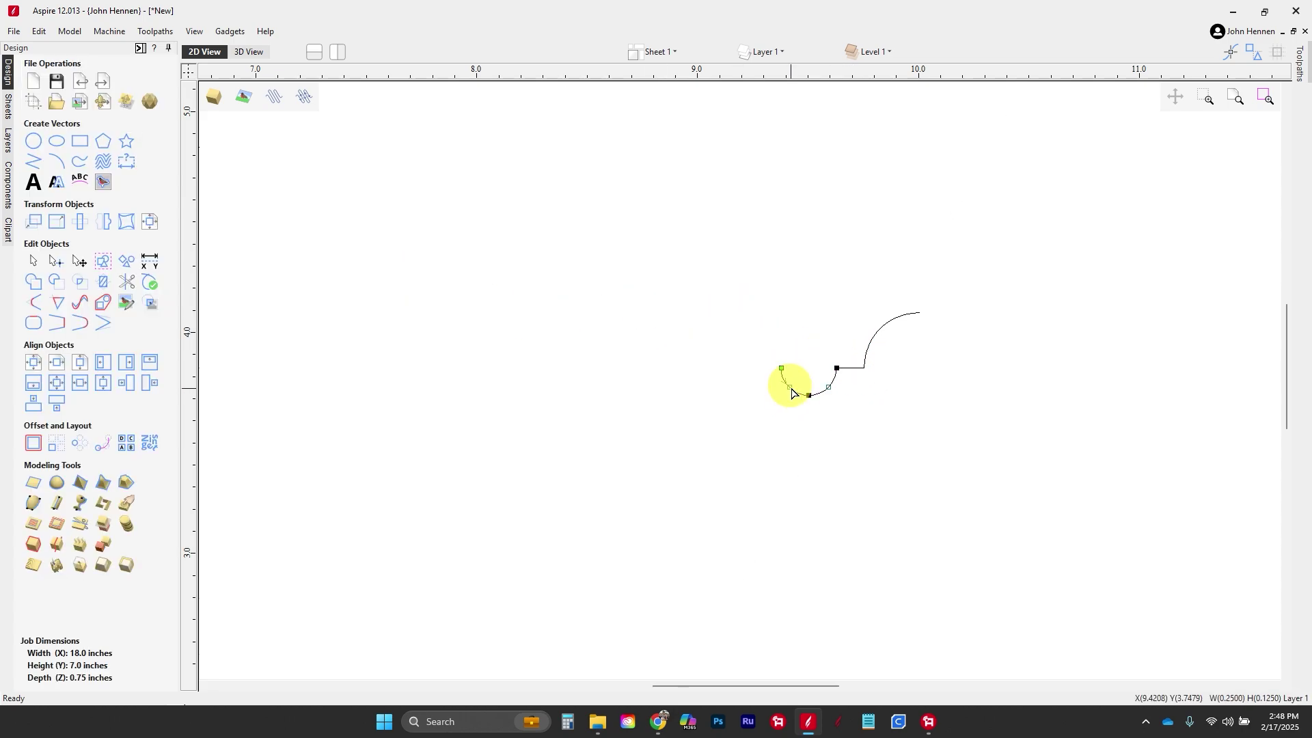
- Join the three profile pieces into a single vector
left_click_drag(944, 459, 795, 324)
left_click(33, 323)
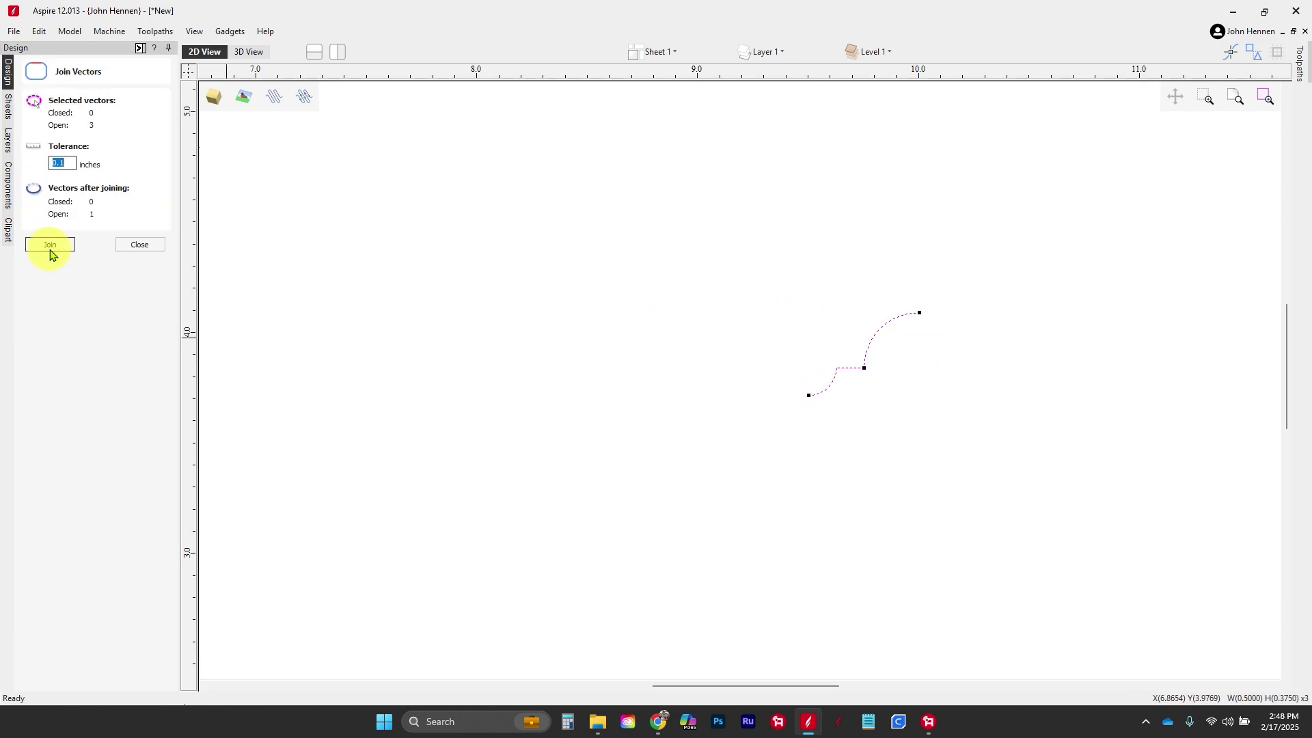
left_click(140, 245)
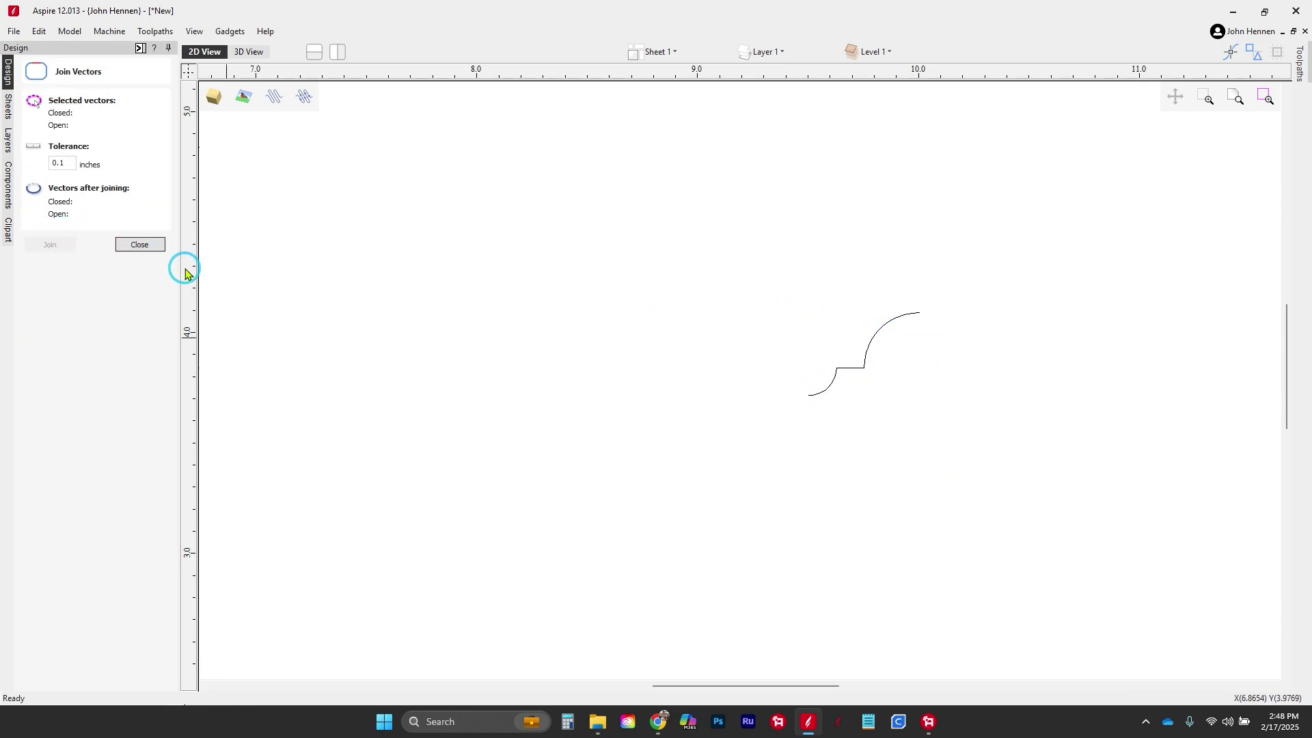
left_click(823, 397)
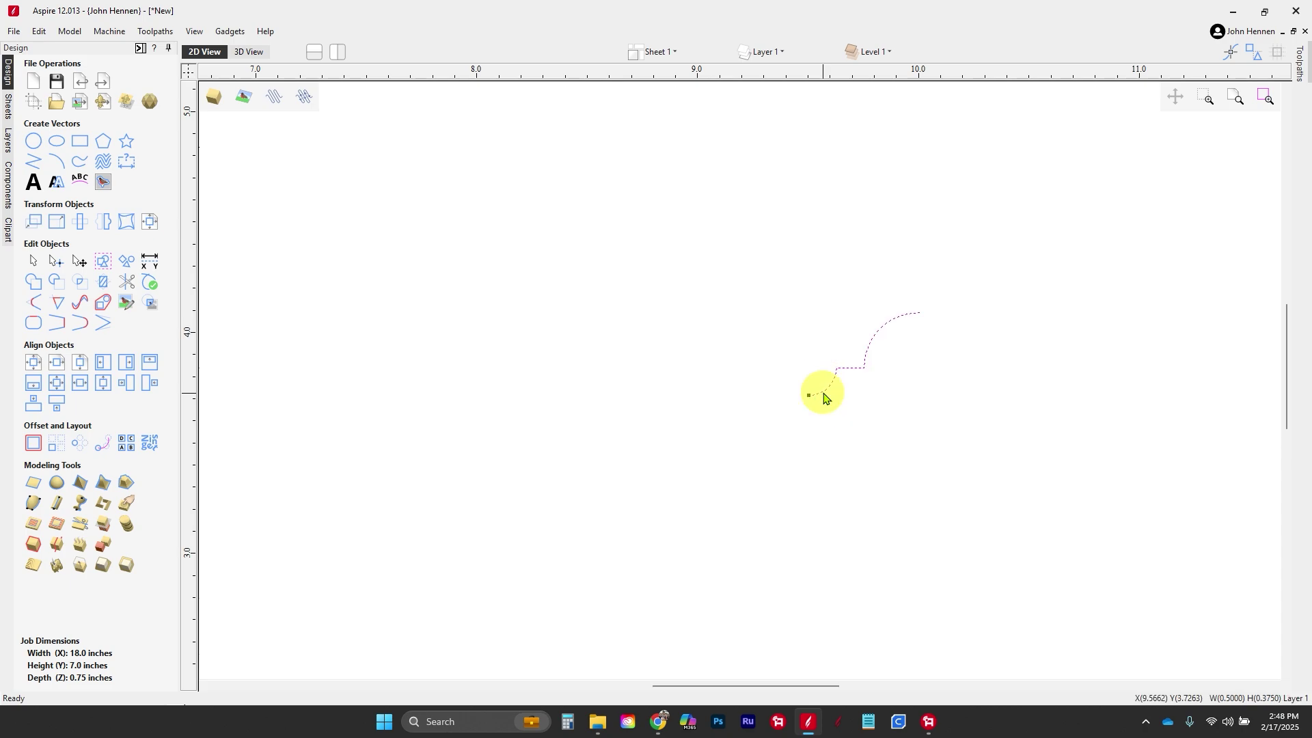
- Mirror the profile to the left to make a symmetric shape
left_click(104, 222)
left_click(45, 151)
left_click(145, 335)
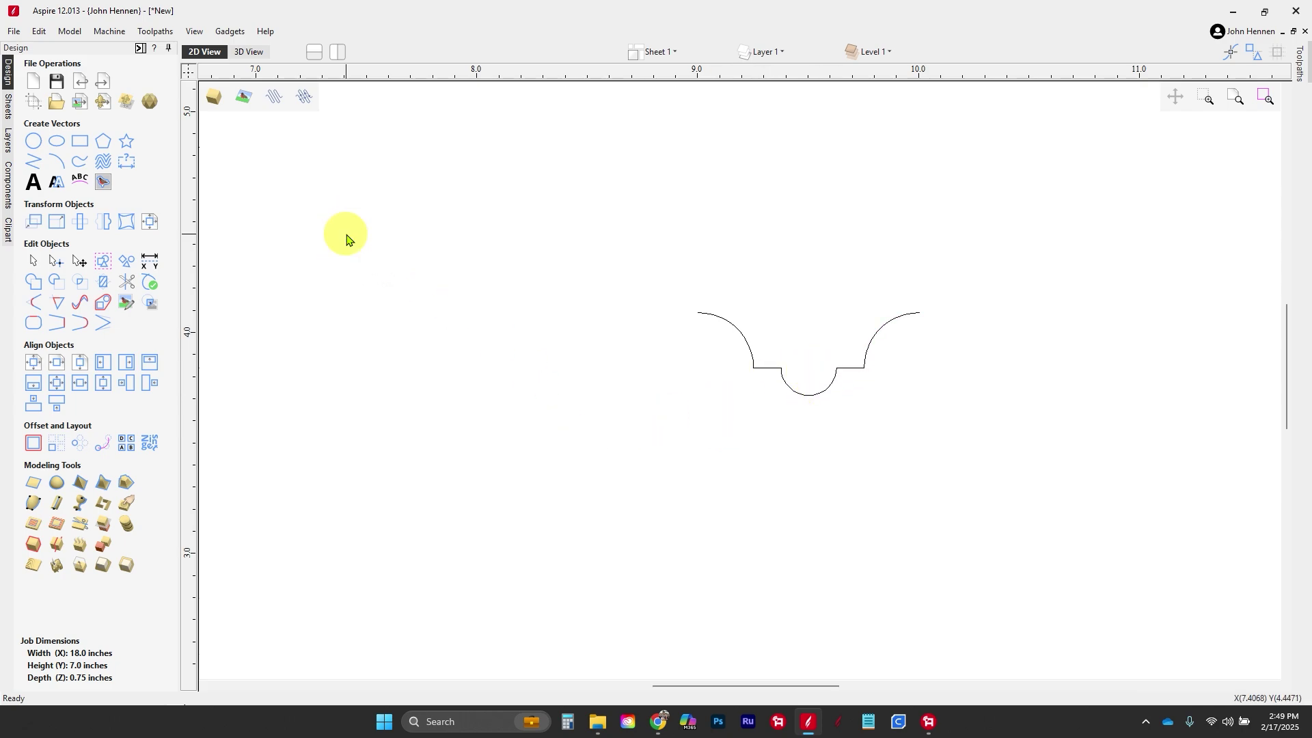
- Reopen the Tool Database and add a New Group after the Drills Bits group
left_click(862, 357)
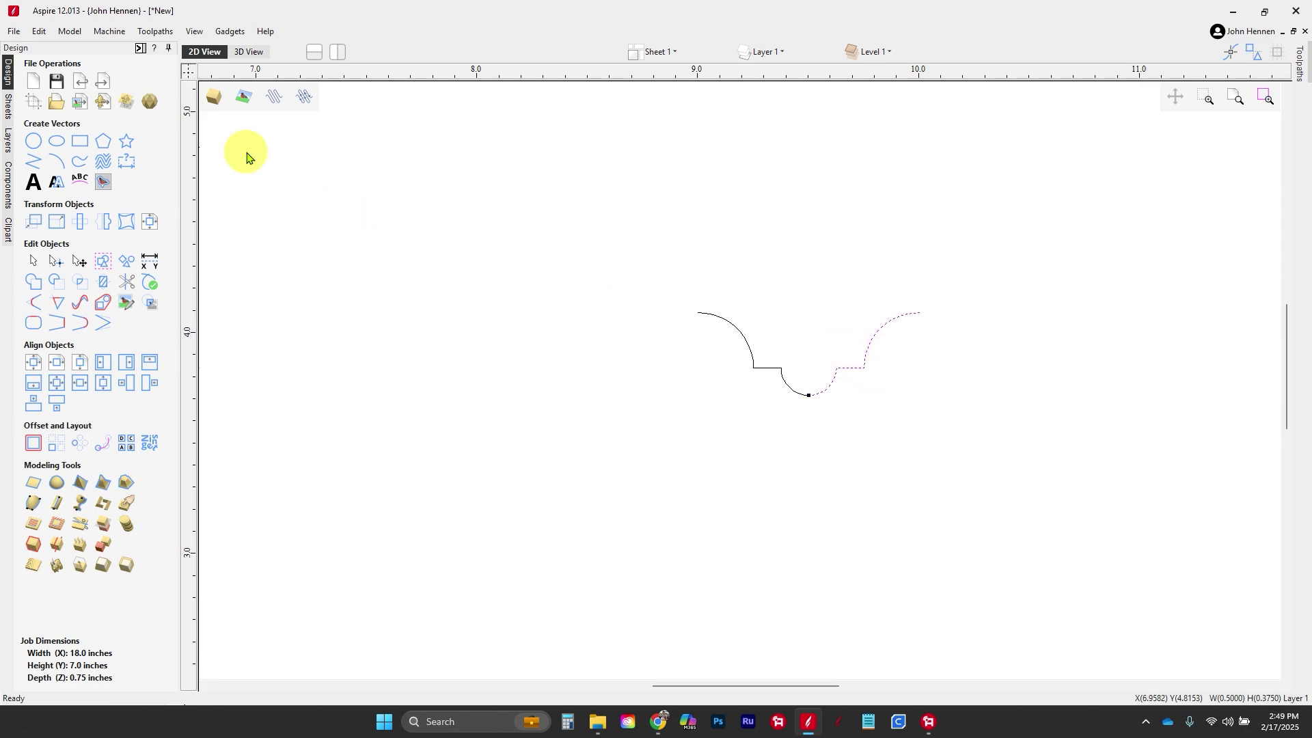
left_click(156, 33)
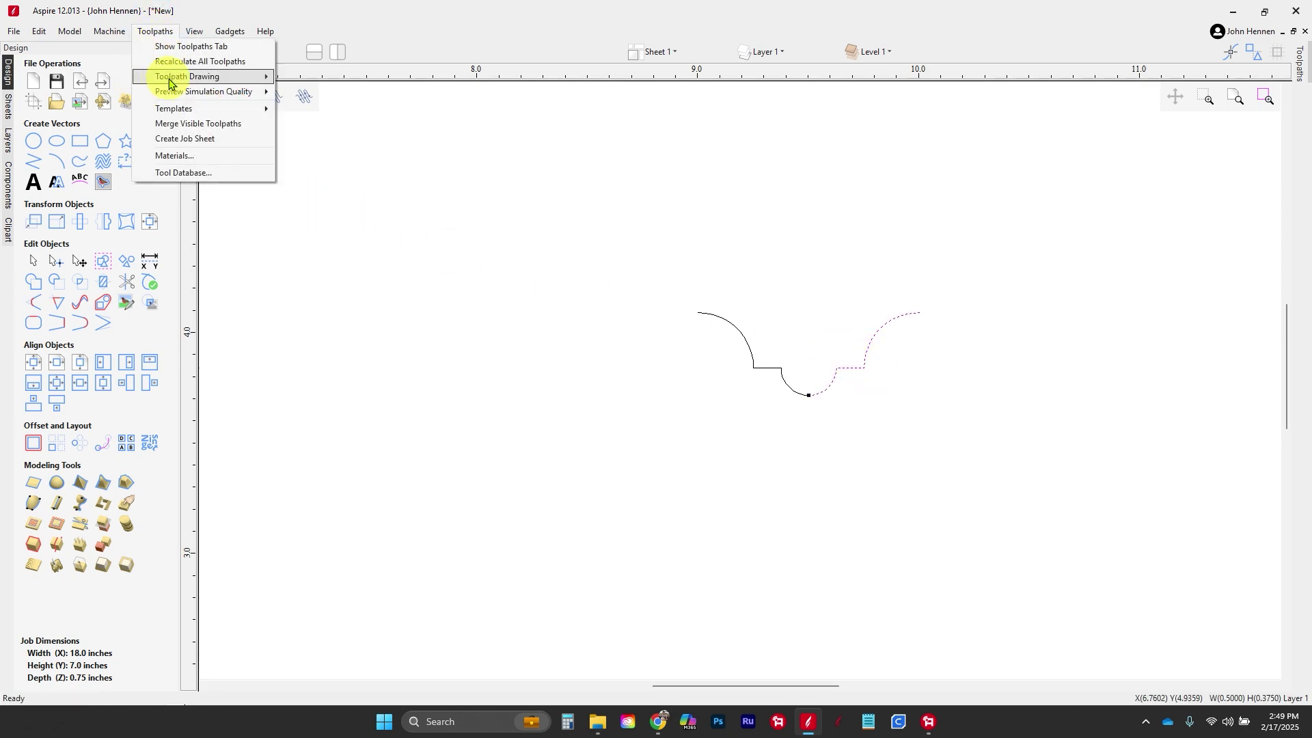
left_click(181, 175)
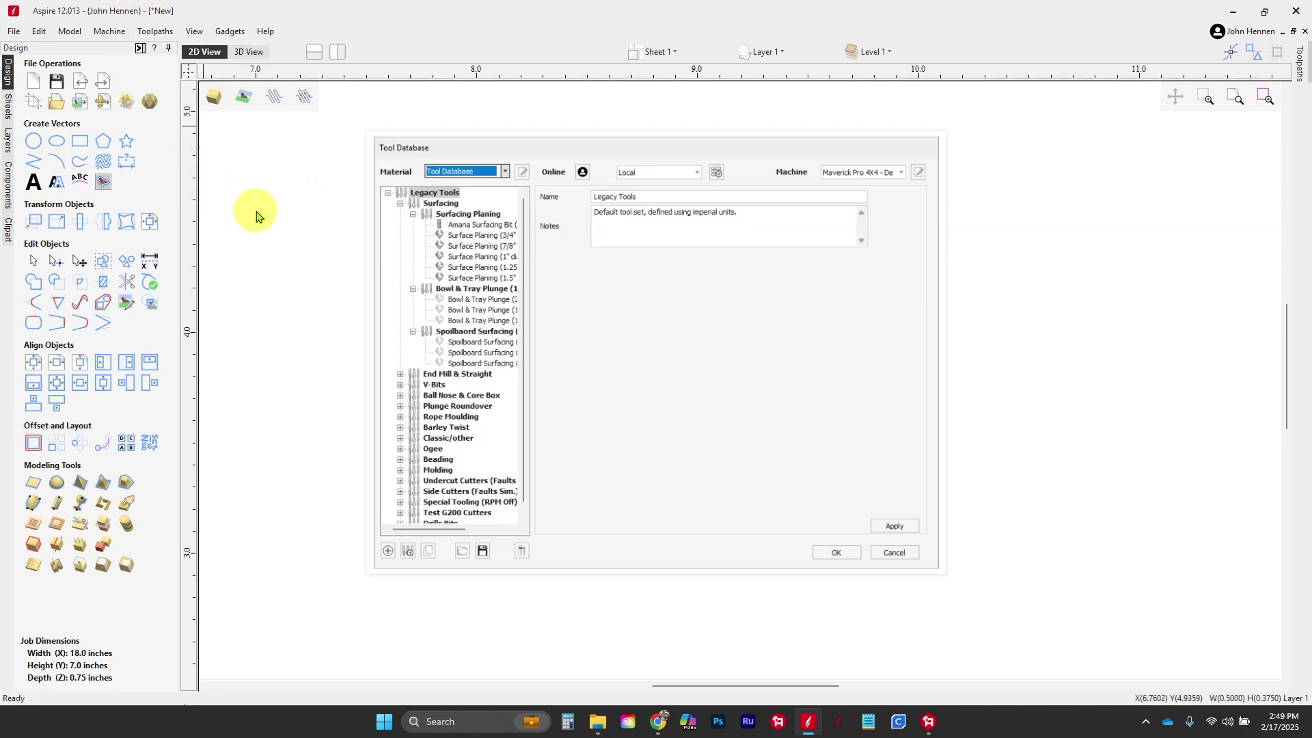
left_click(394, 199)
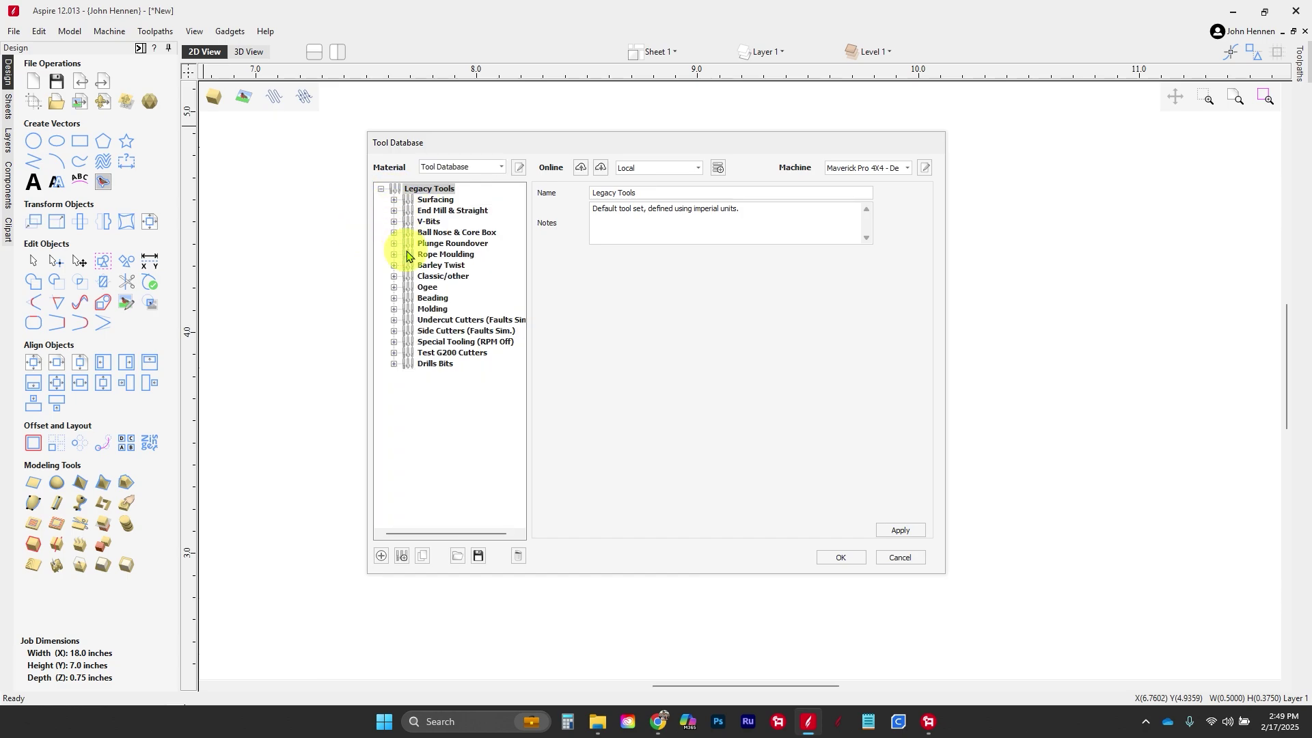
left_click(421, 364)
left_click(403, 556)
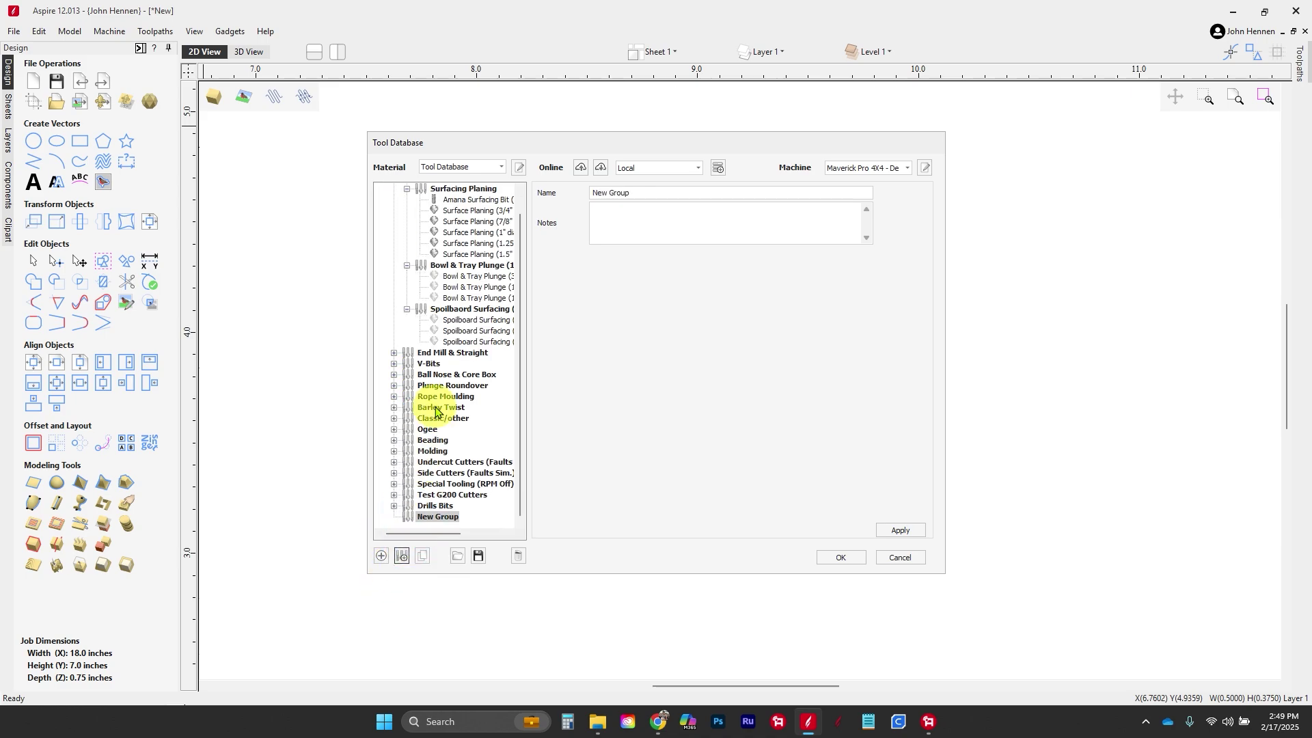
scroll(410, 250, "up", 1)
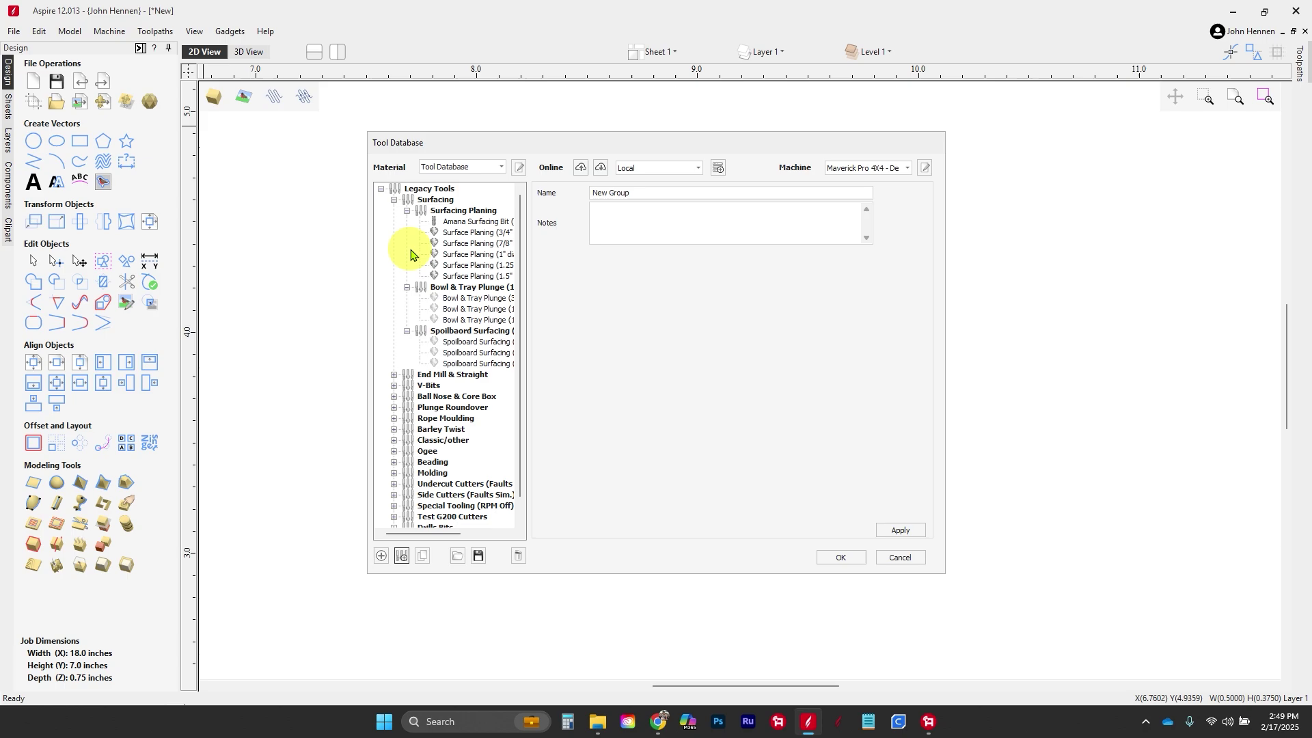
left_click(394, 200)
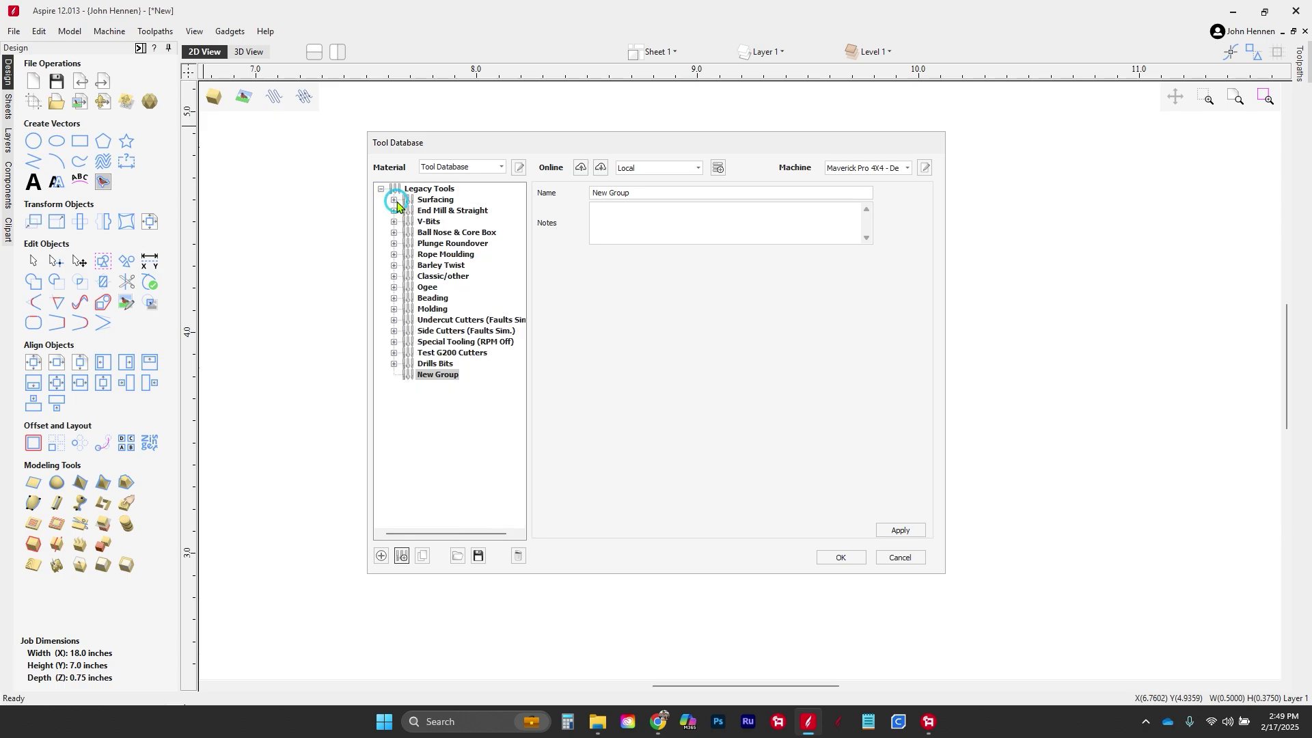
right_click(438, 378)
left_click(438, 381)
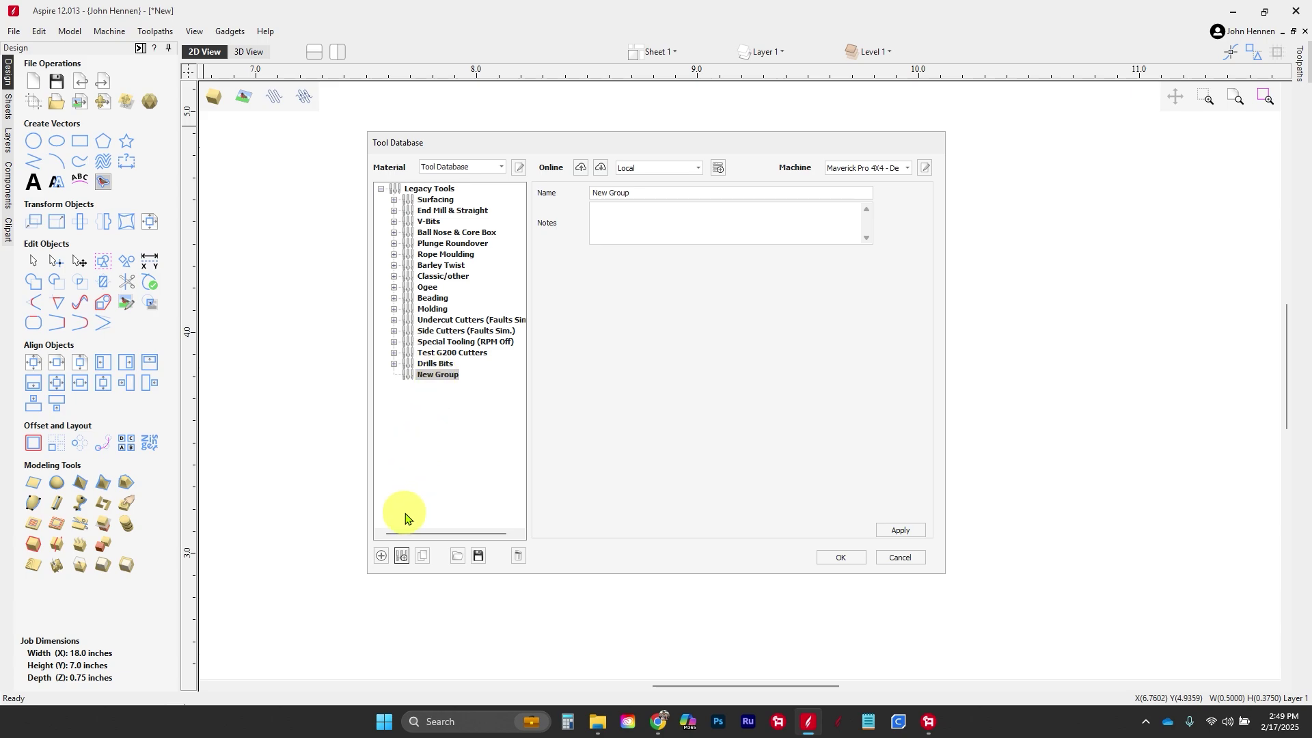
- Add a tool to New Group and rename the group to 'Test Tools for Class'
left_click(382, 555)
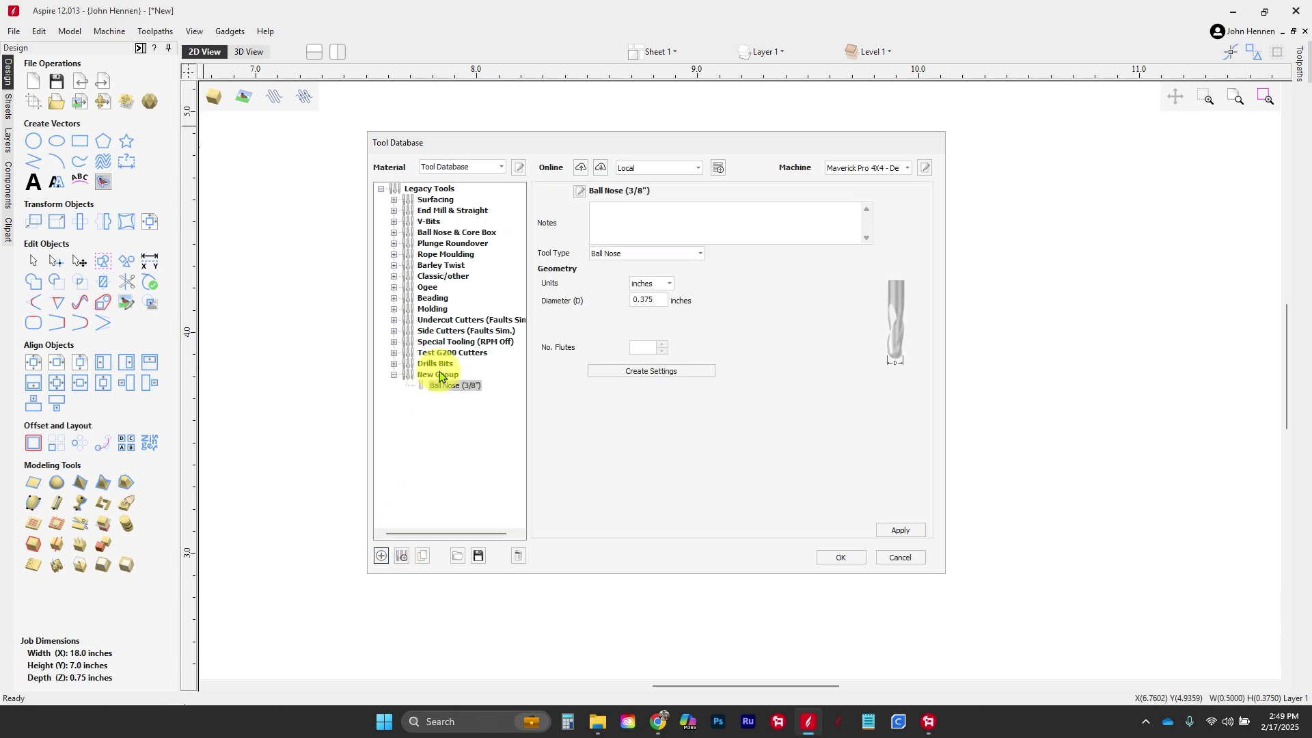
left_click(437, 374)
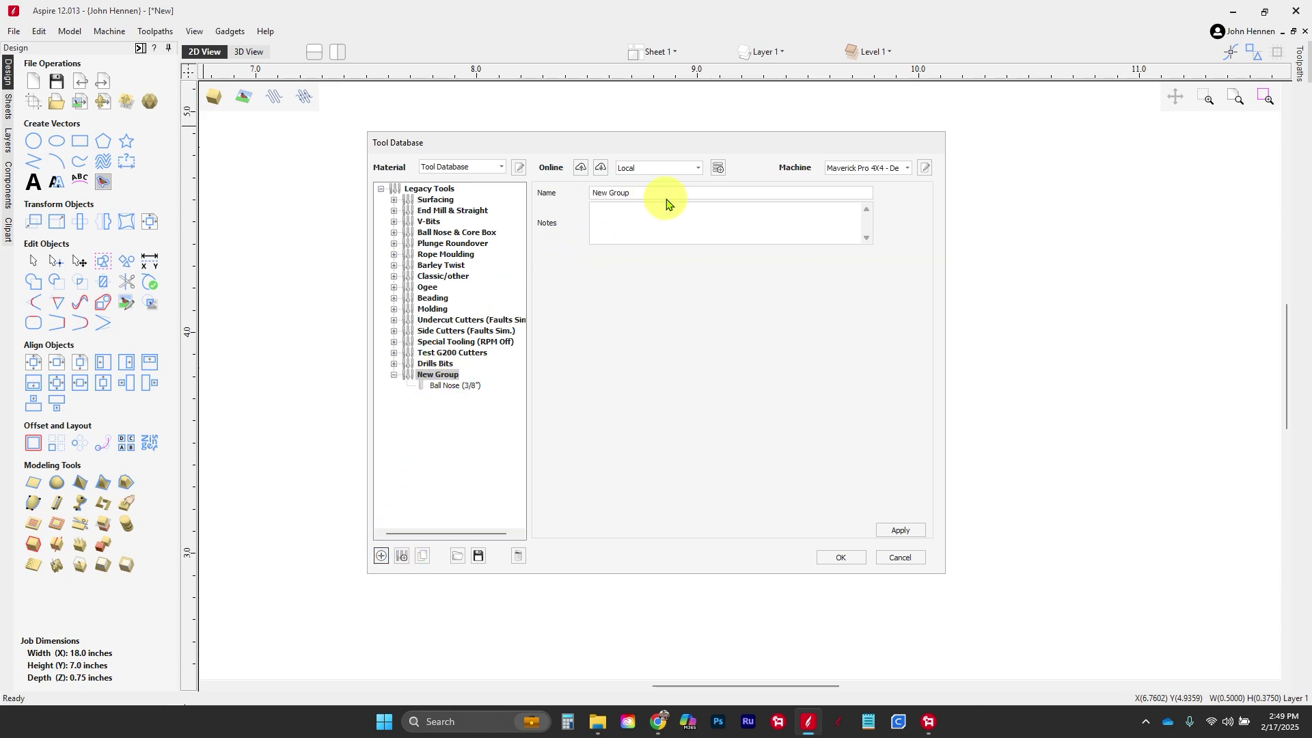
left_click_drag(667, 195, 507, 186)
type("Test Tools f")
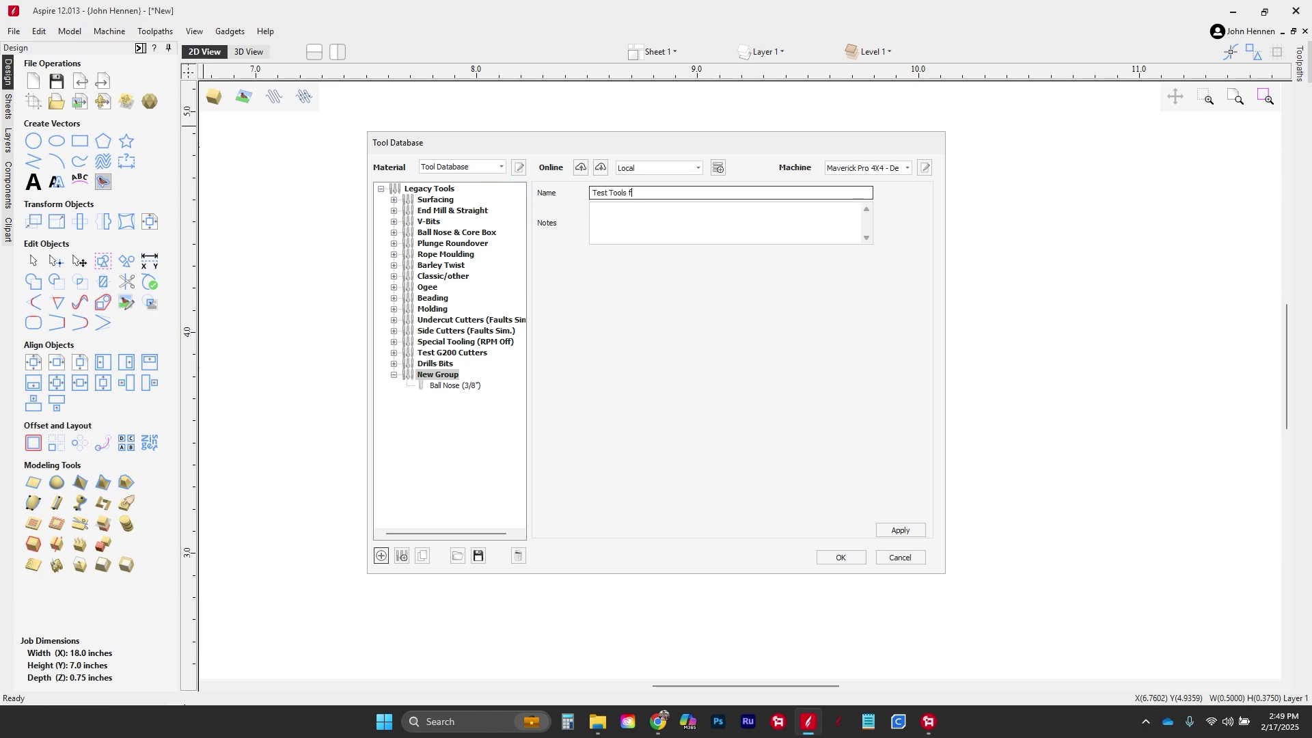
type("or Class")
left_click(493, 419)
left_click(438, 375)
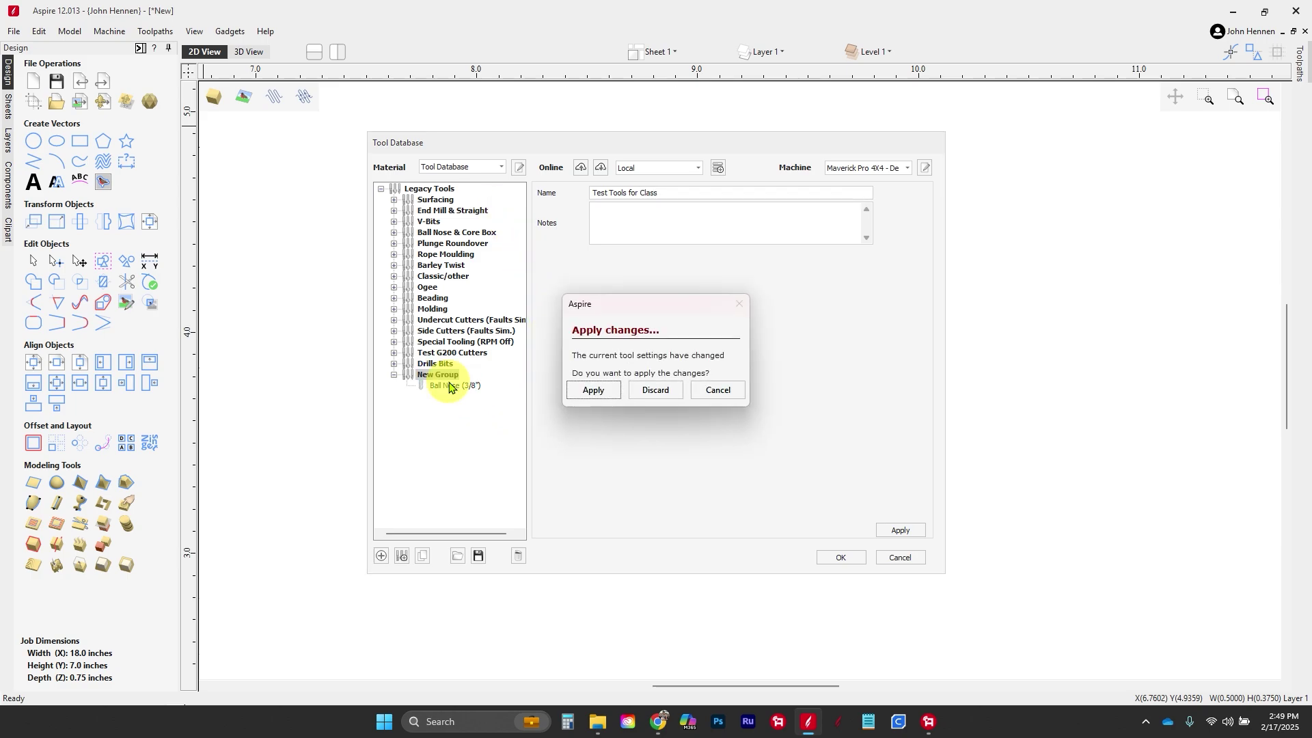
left_click(594, 391)
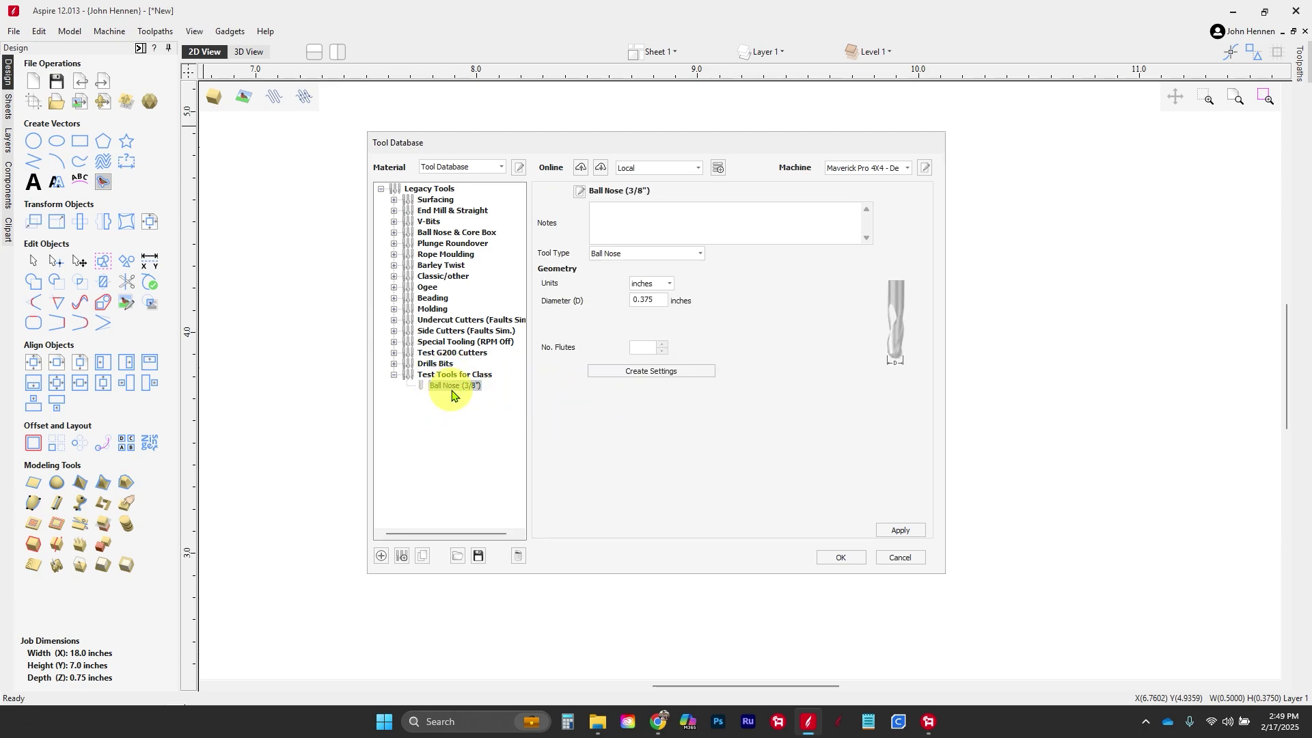
- Change the new tool's type to Form Tool and move the database window aside
left_click(697, 254)
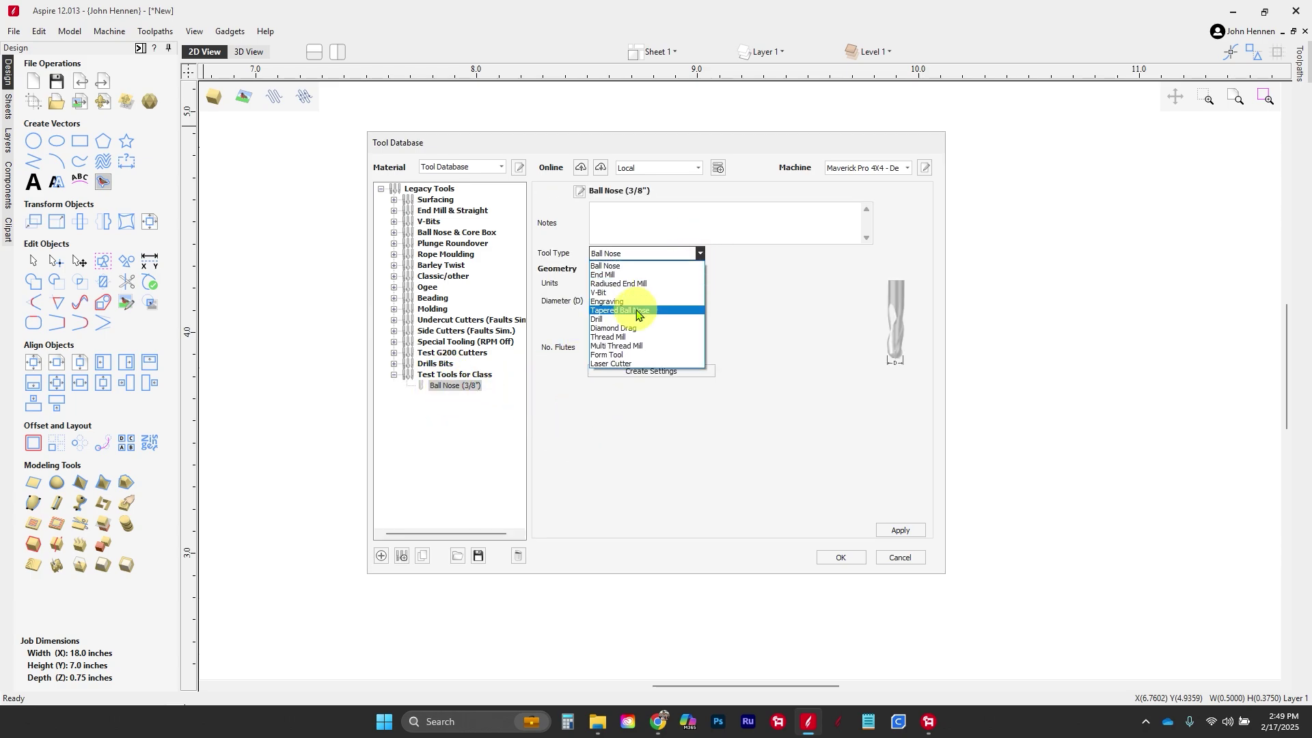
left_click(610, 354)
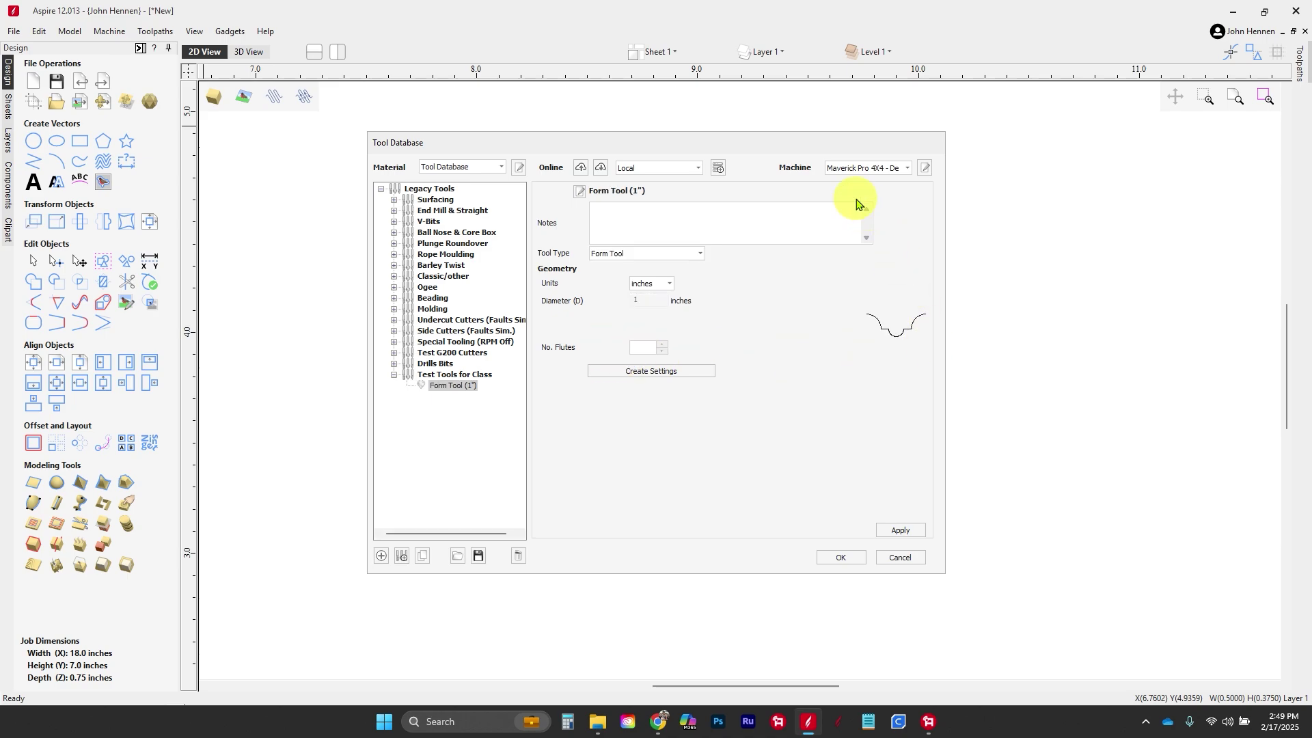
left_click_drag(785, 145, 532, 151)
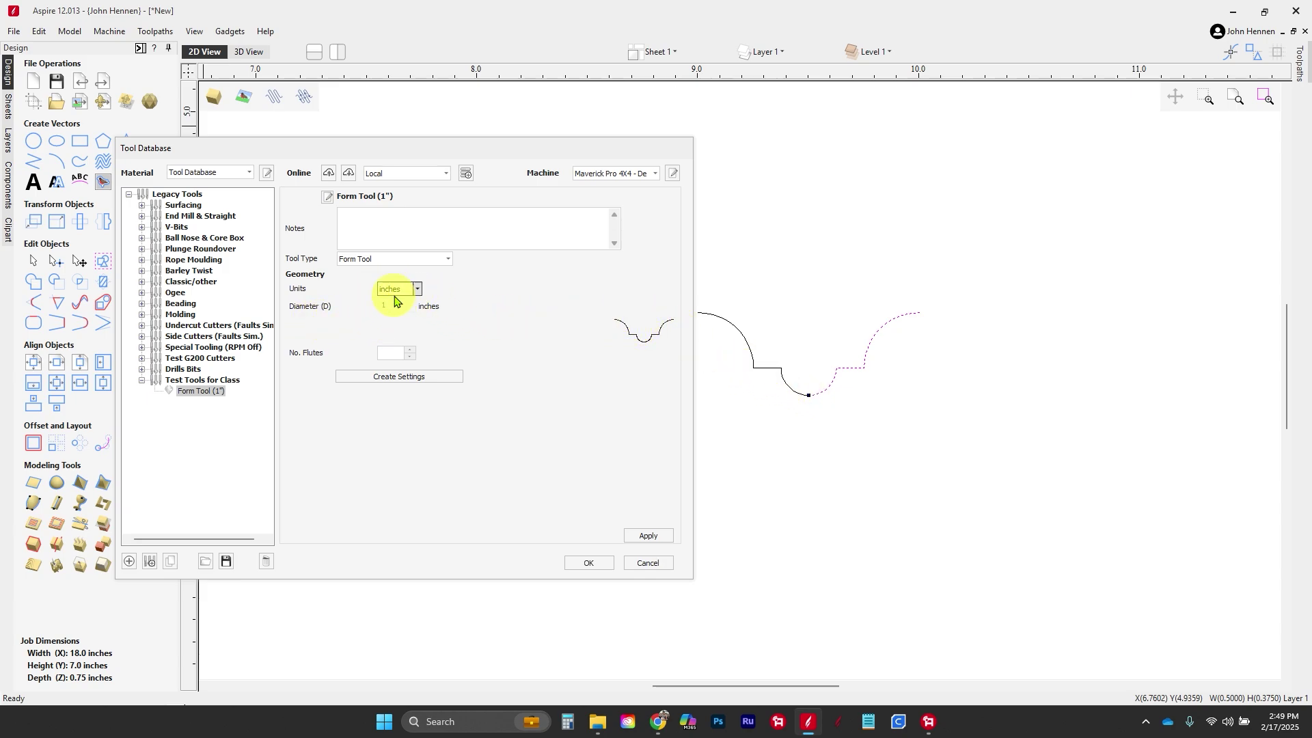
- Add a short note to the Form Tool, set 2 flutes, and generate its cutting settings
left_click(375, 229)
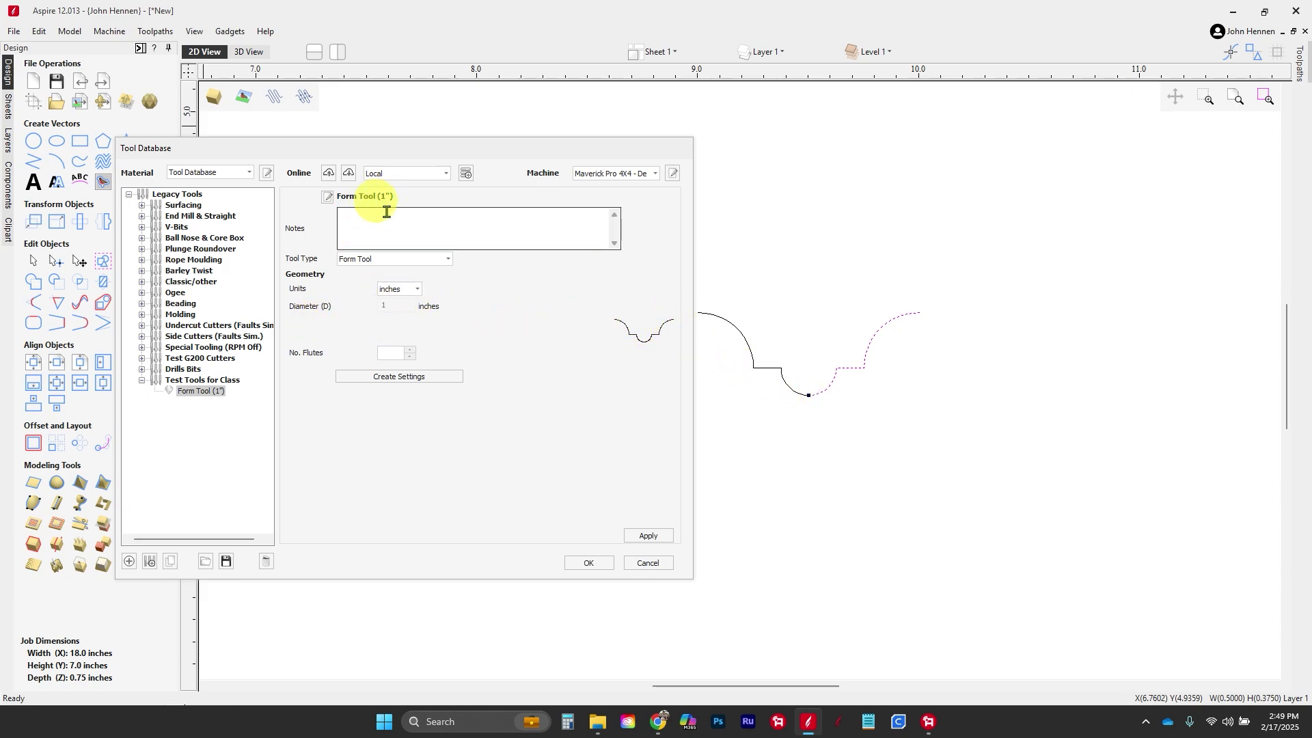
type("Johns fake tool")
left_click(400, 259)
left_click(403, 264)
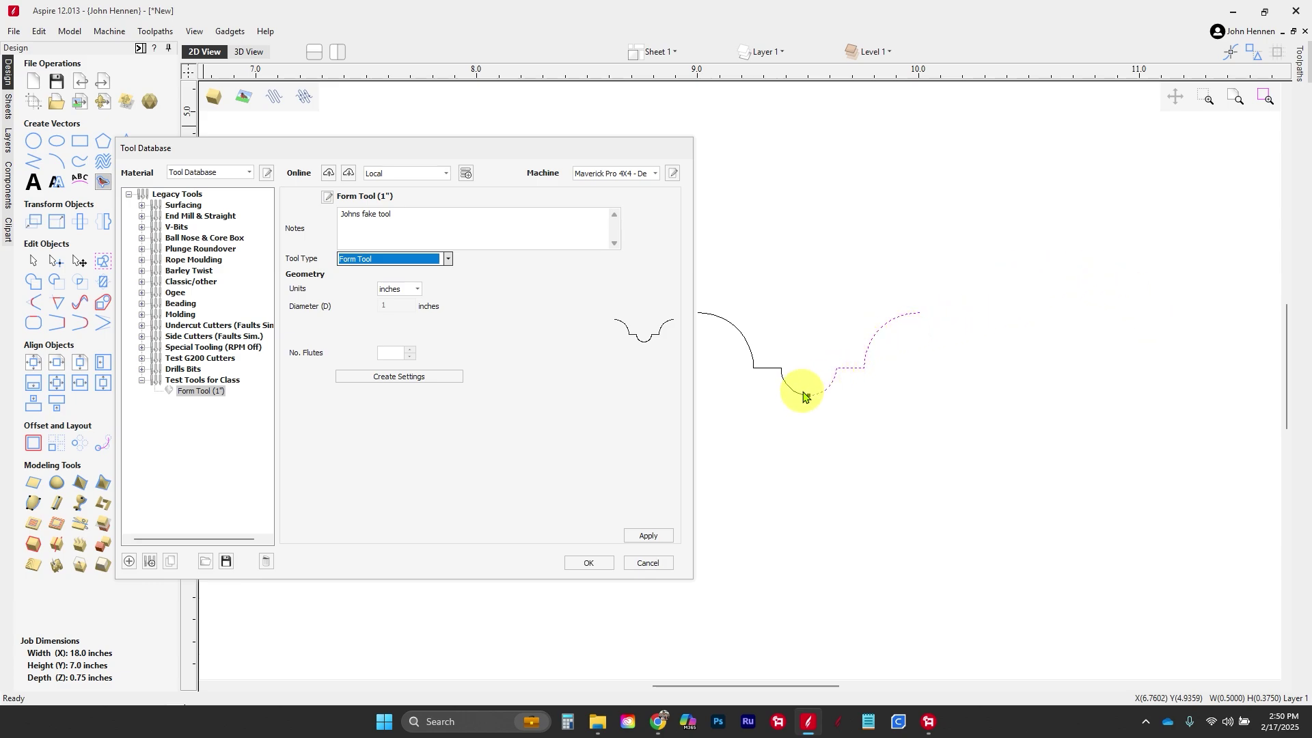
left_click(410, 350)
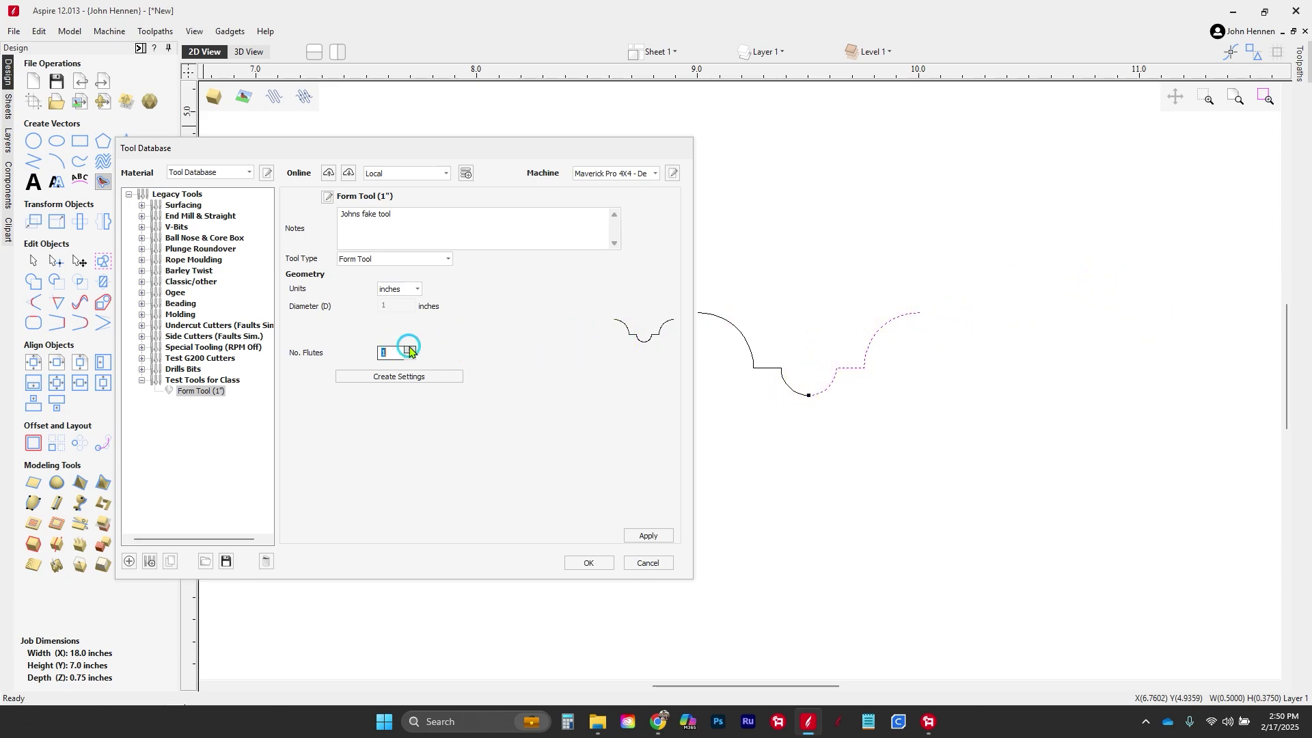
left_click(410, 349)
left_click(412, 376)
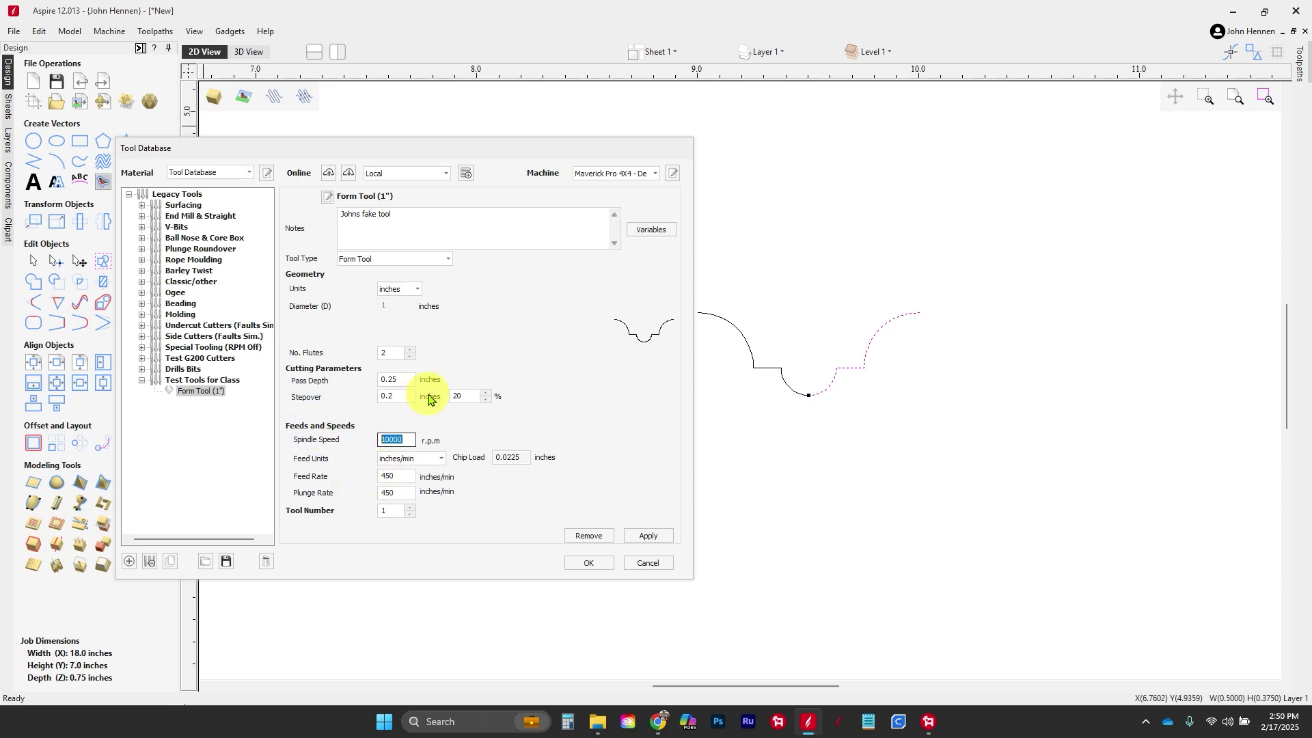
- Set 15000 rpm spindle speed and 200 in/min feed and plunge rates, then save and close
type("15000")
key("Tab")
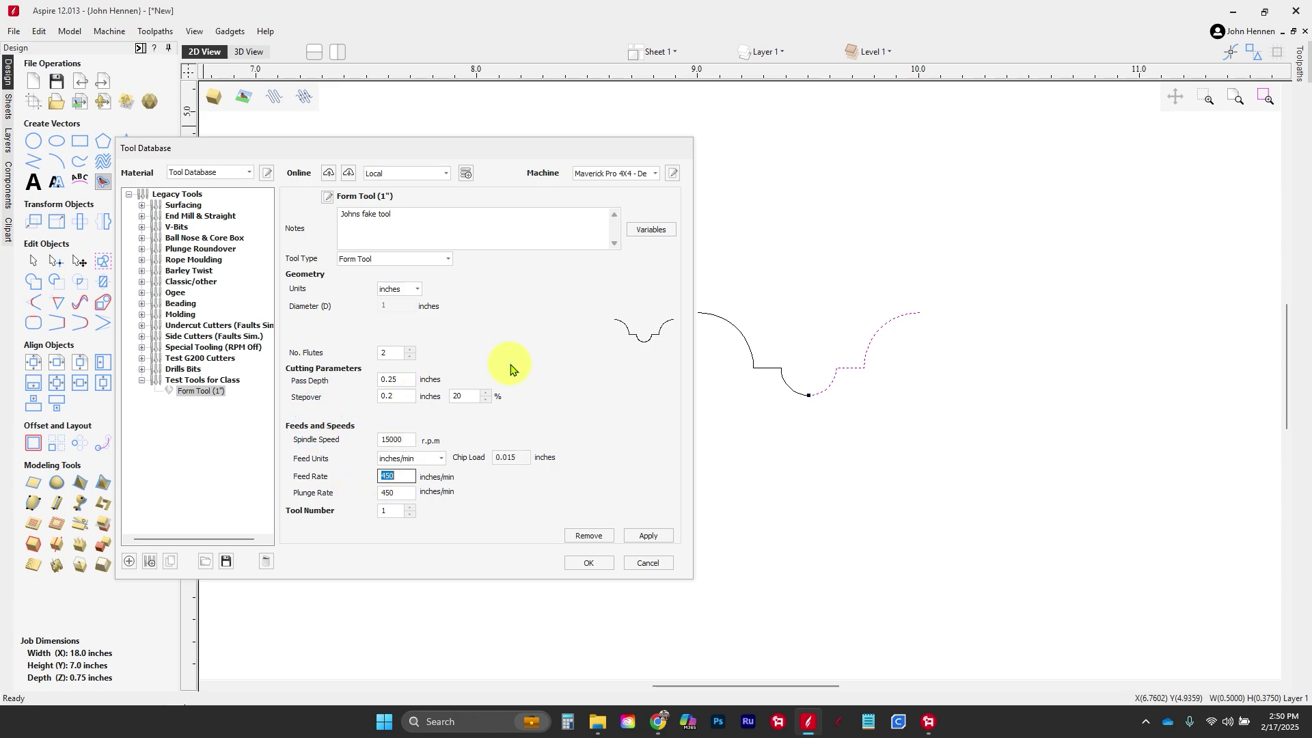
type("200")
key("Tab")
type("200")
key("Tab")
left_click(644, 537)
left_click(579, 564)
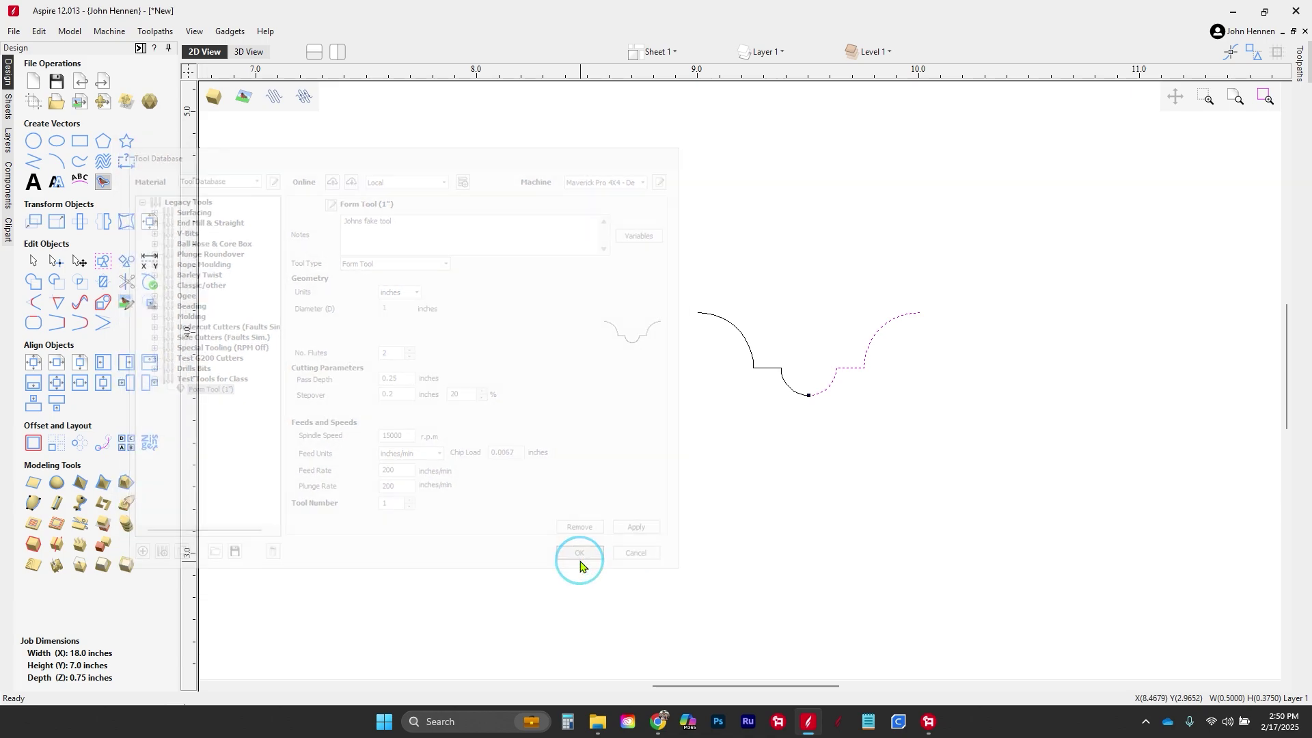
- Import the Legacy Router Bit Profiles DXF from Downloads > Legacy-Router-Bit-Profiles into the job
left_click(872, 369)
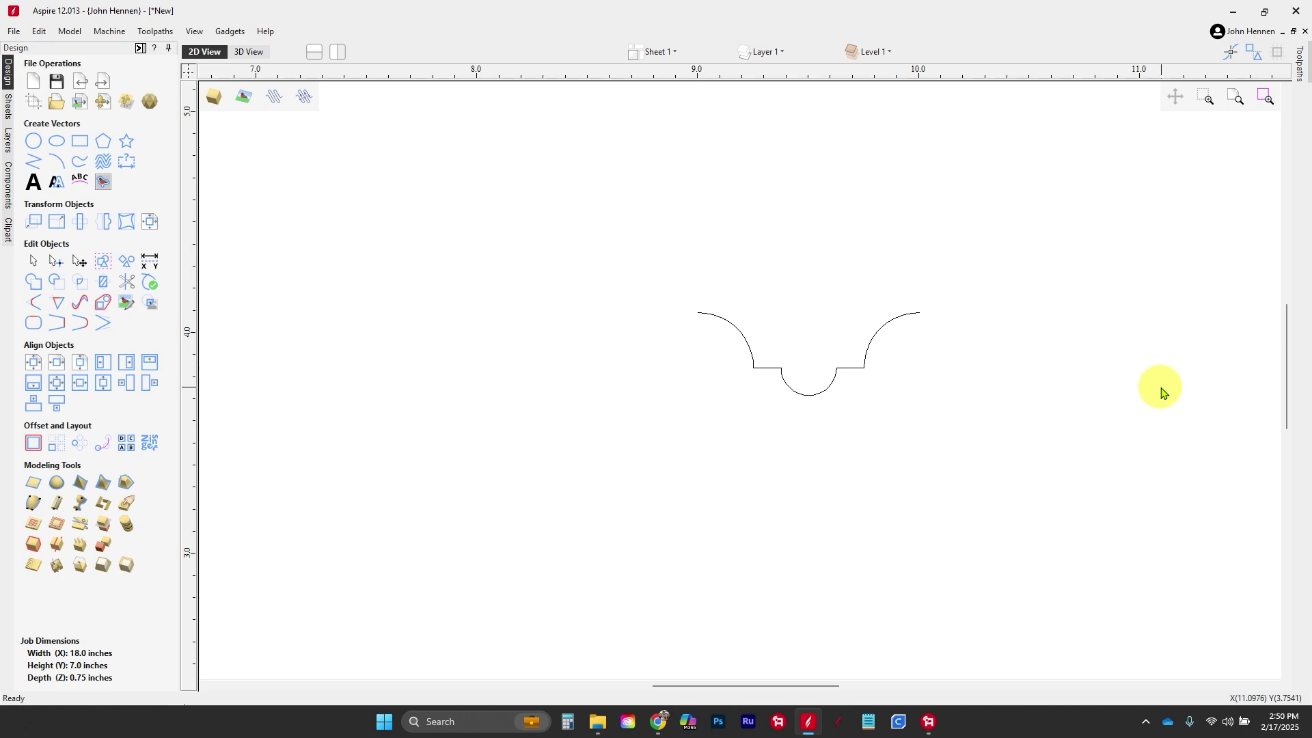
scroll(506, 406, "down", 4)
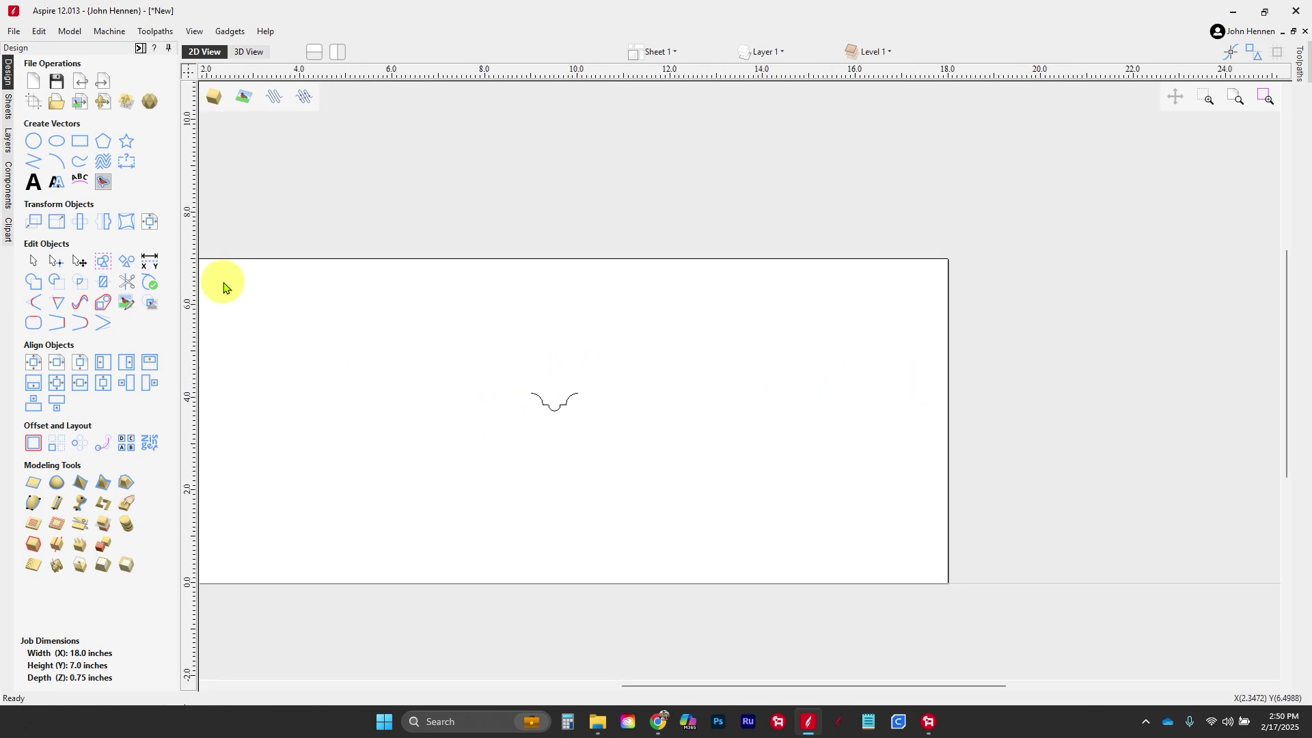
left_click(81, 104)
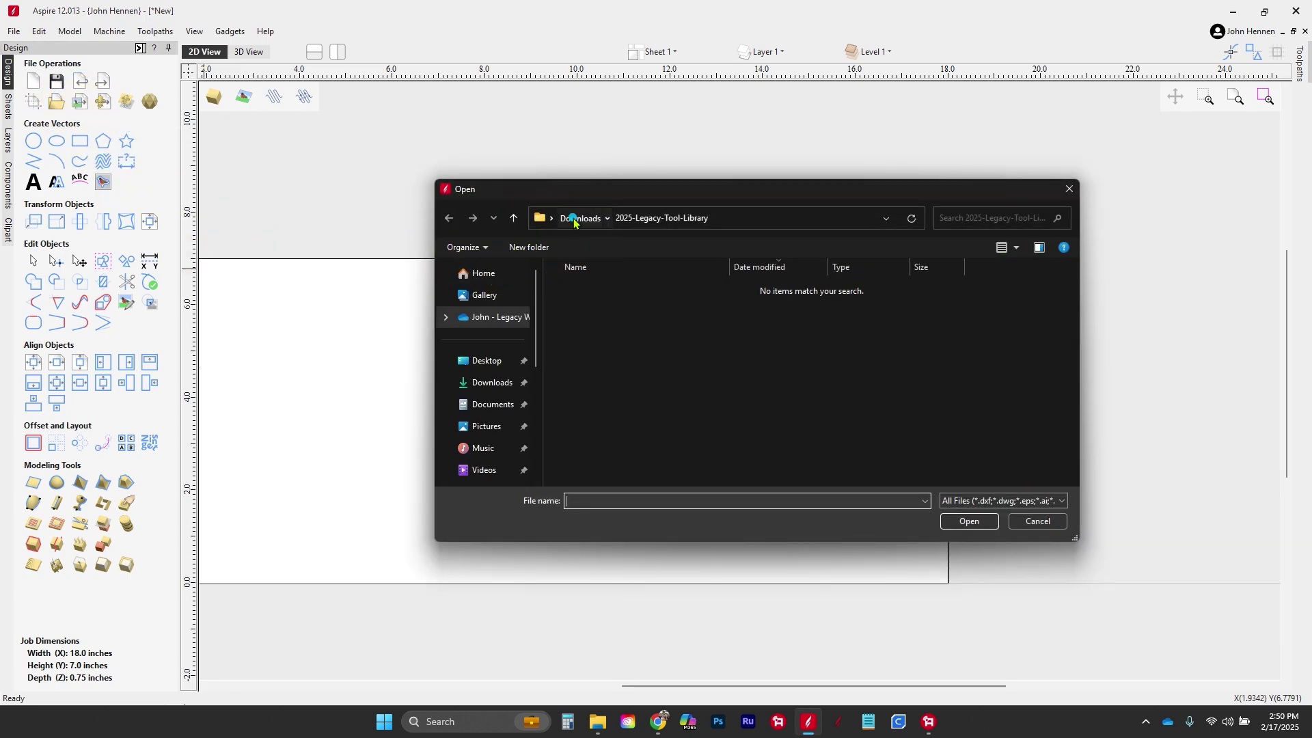
left_click(574, 218)
double_click(593, 325)
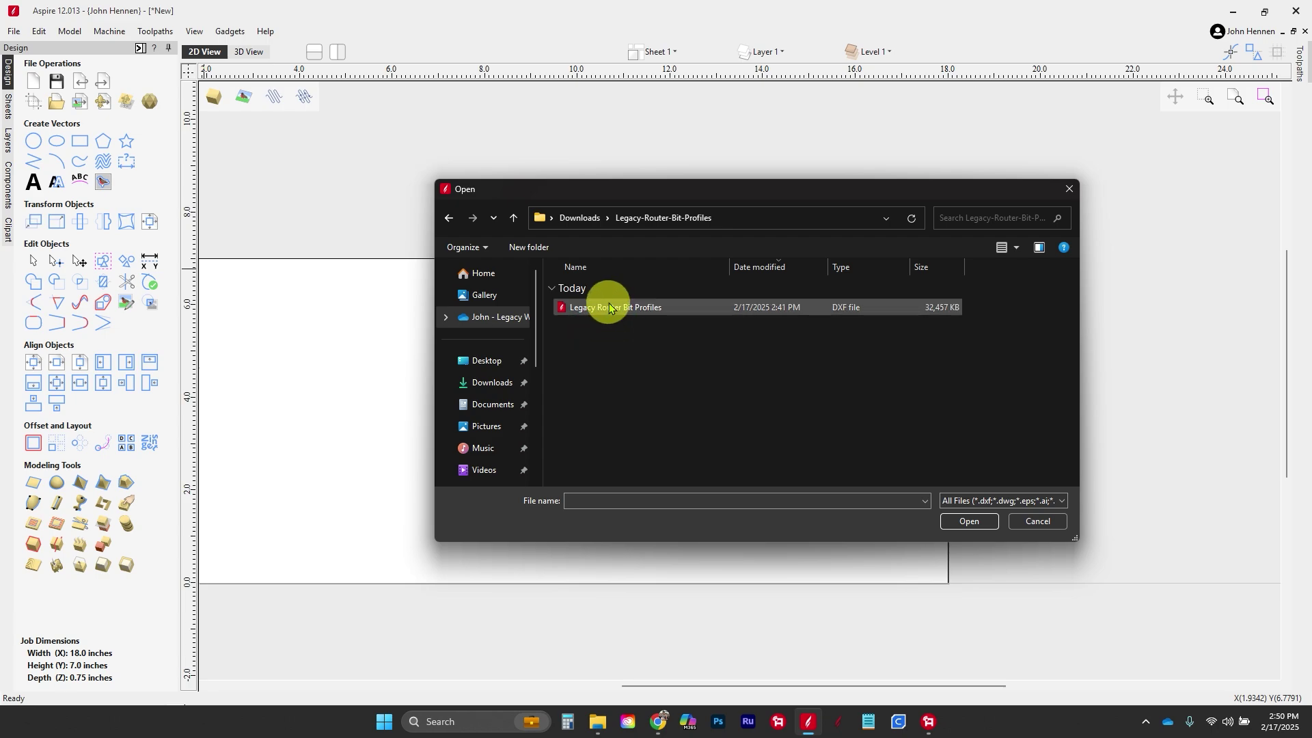
double_click(610, 308)
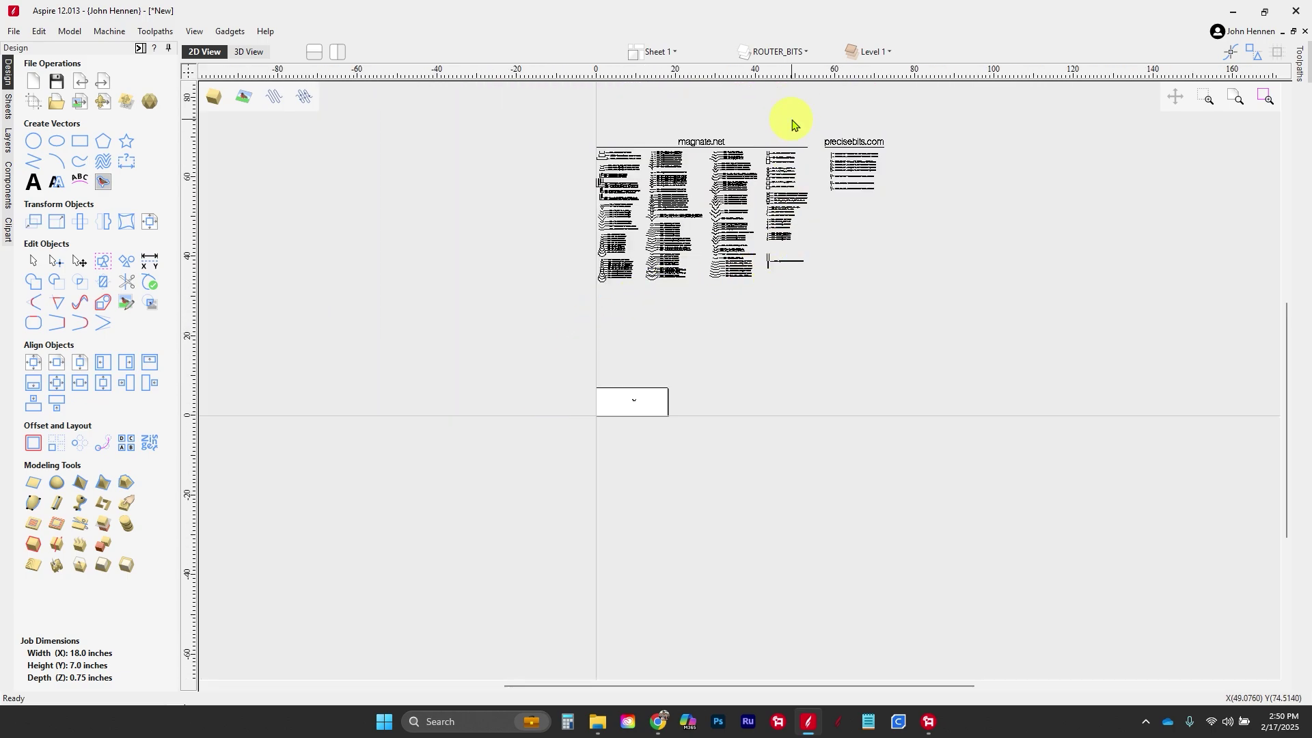
- Zoom in on the labelled Core Box profiles among the imported router-bit vectors
scroll(791, 121, "up", 3)
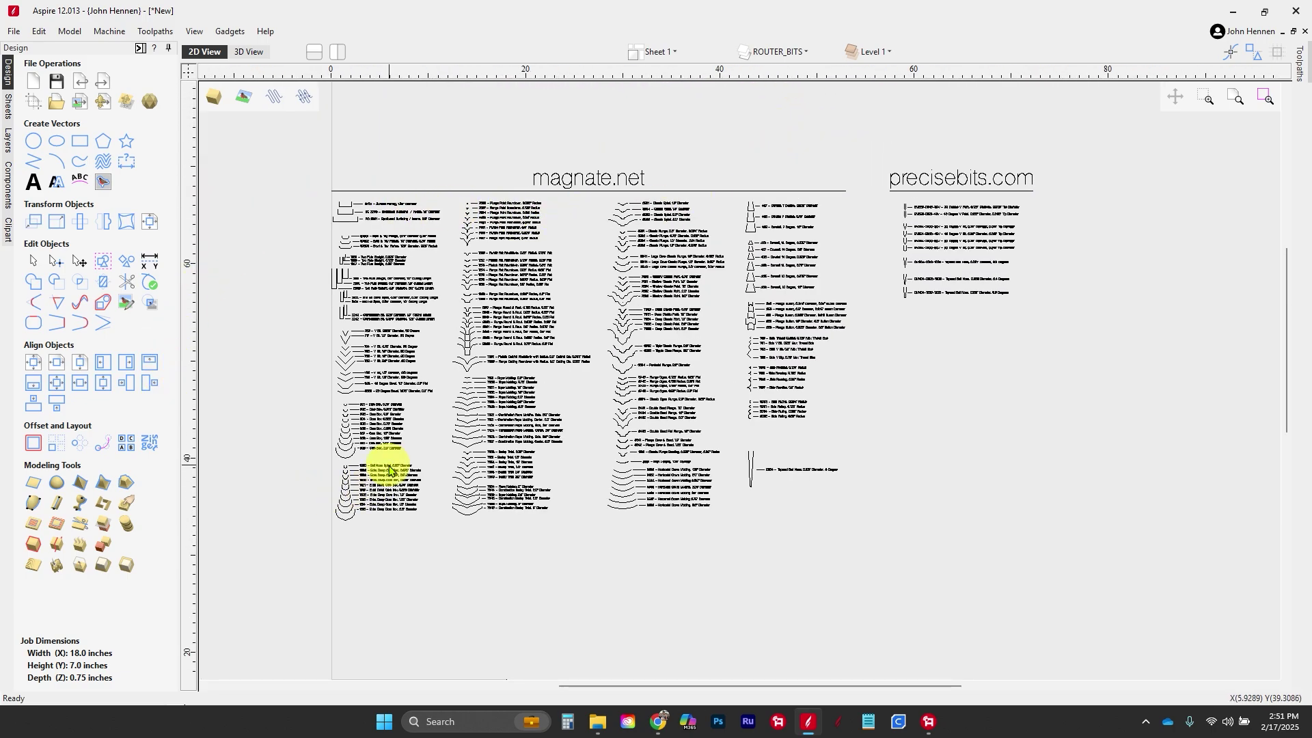
scroll(376, 458, "up", 4)
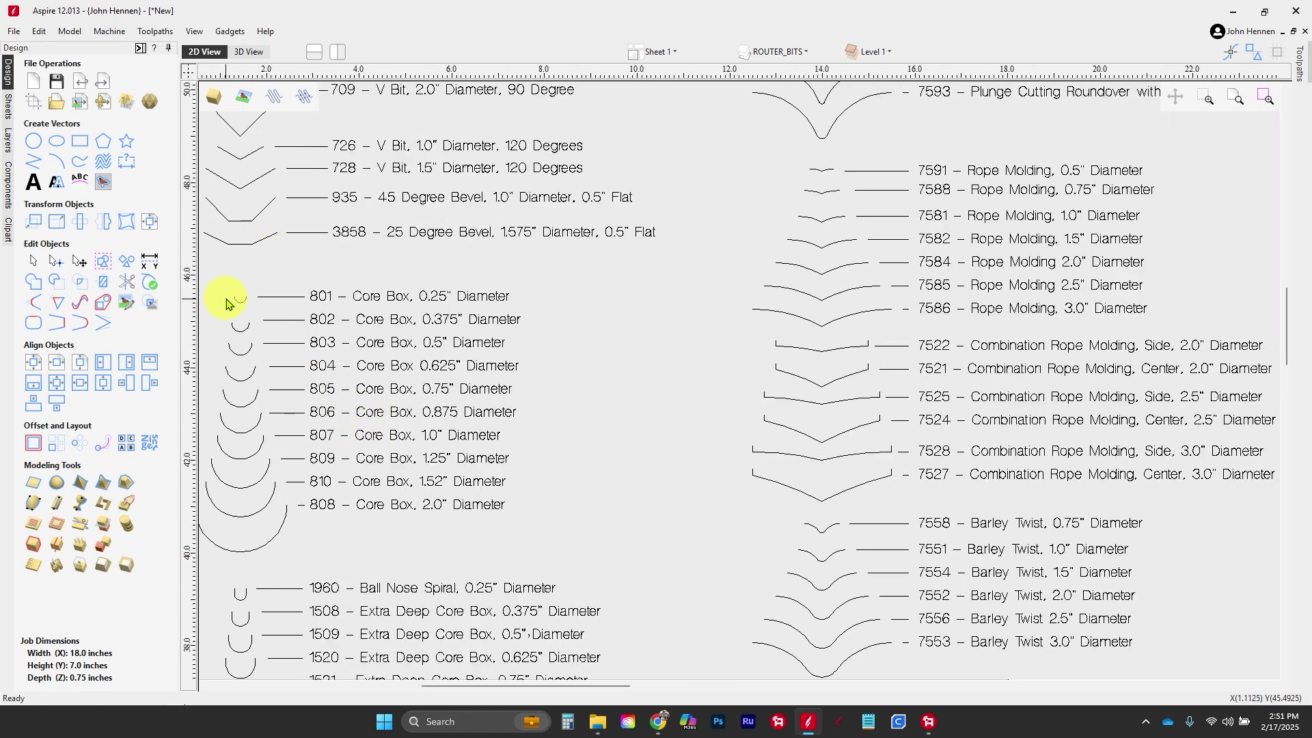